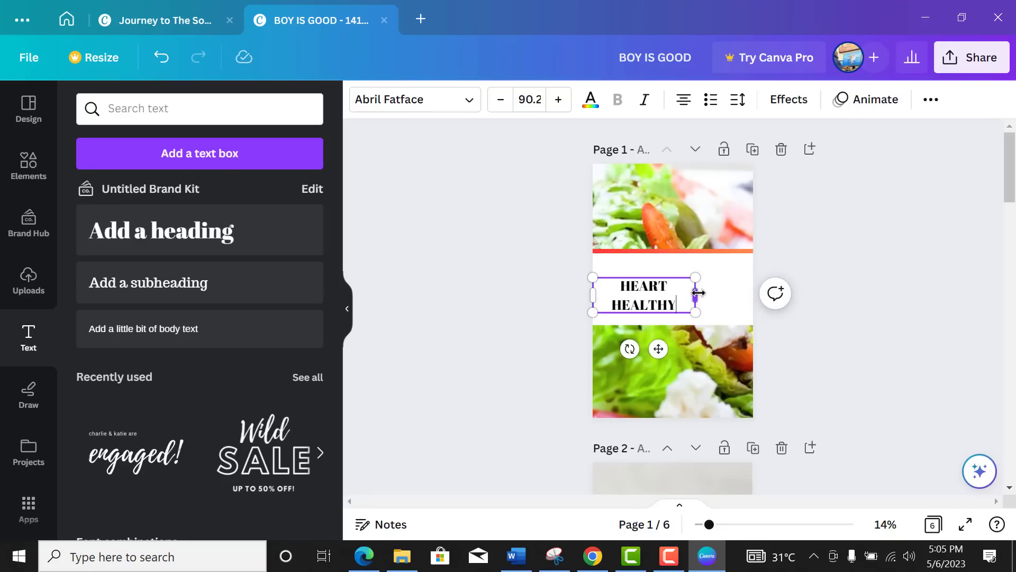
# Step: Widen the HEART HEALTHY title onto one line, scale it to size 119, and move it near the page top
pyautogui.moveTo(698, 290); pyautogui.dragTo(716, 288)
pyautogui.moveTo(593, 277); pyautogui.dragTo(559, 235)
pyautogui.moveTo(649, 332); pyautogui.dragTo(685, 308)
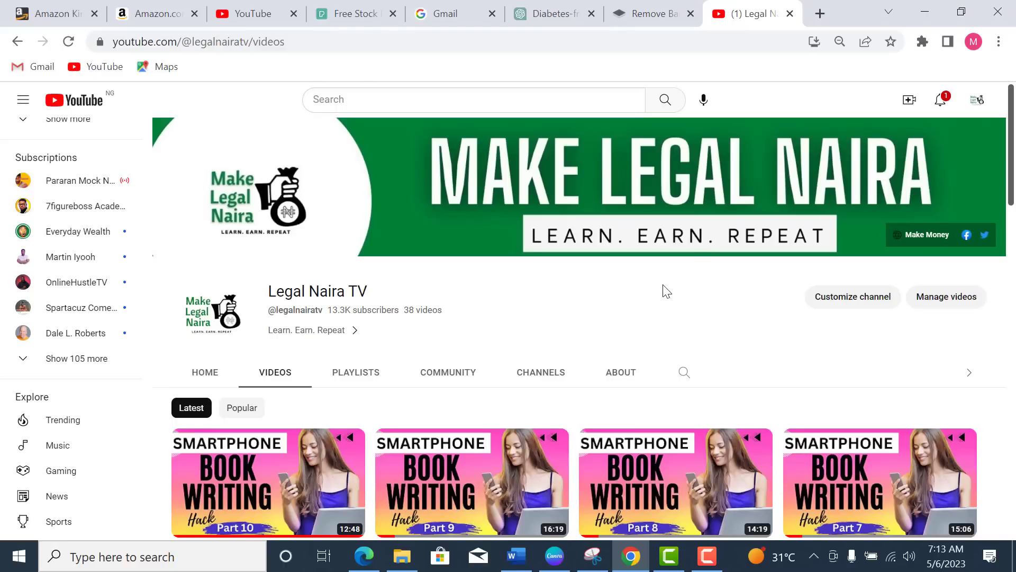
pyautogui.scroll(-5, 666, 291)
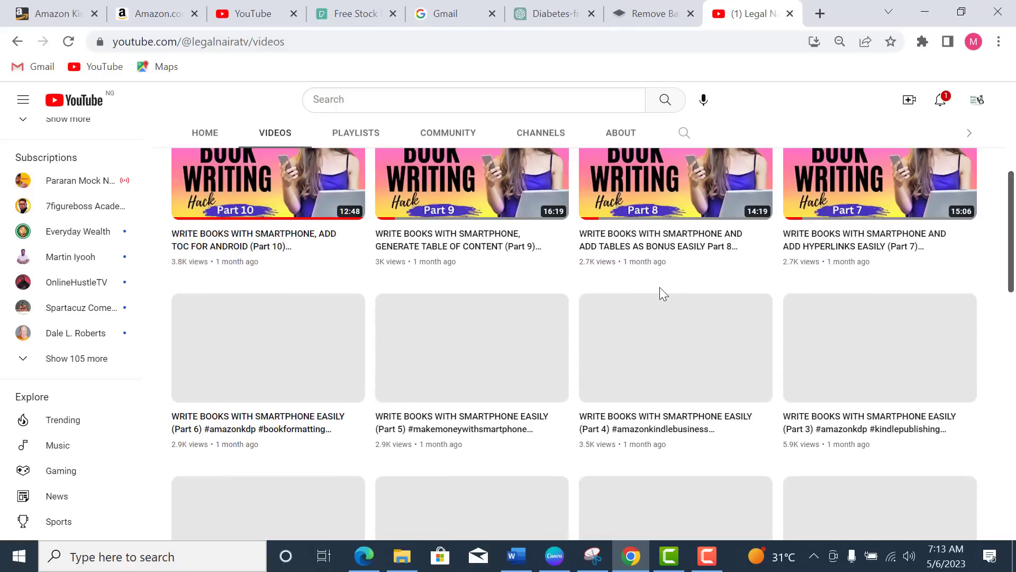
pyautogui.scroll(1, 660, 289)
pyautogui.scroll(3, 660, 290)
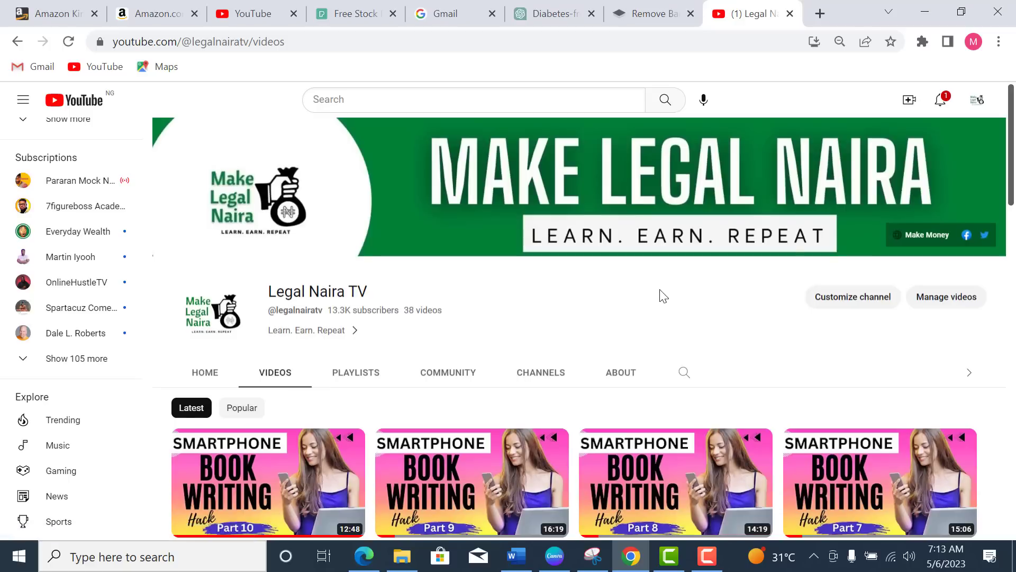
pyautogui.scroll(-3, 660, 294)
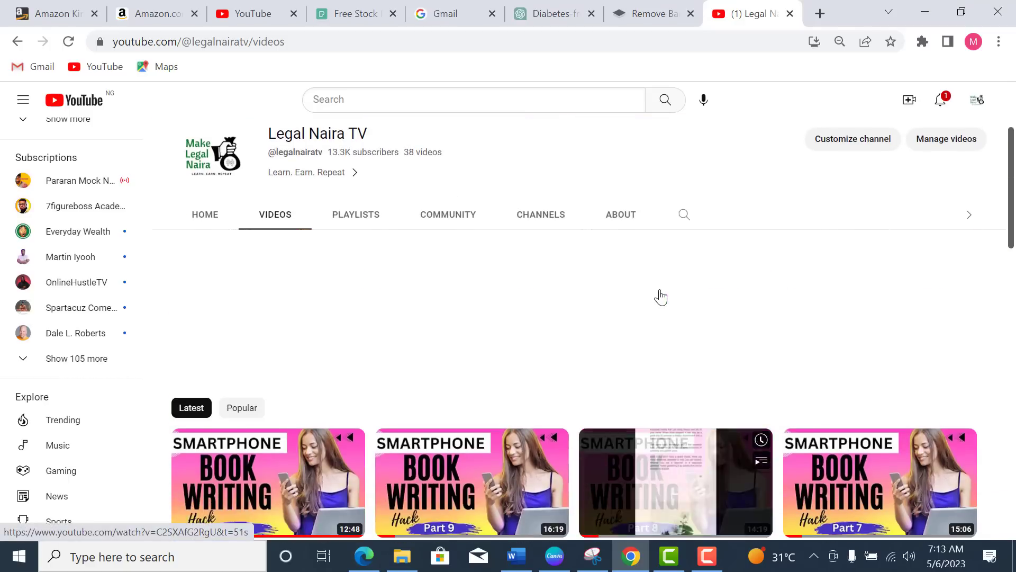
pyautogui.scroll(3, 661, 297)
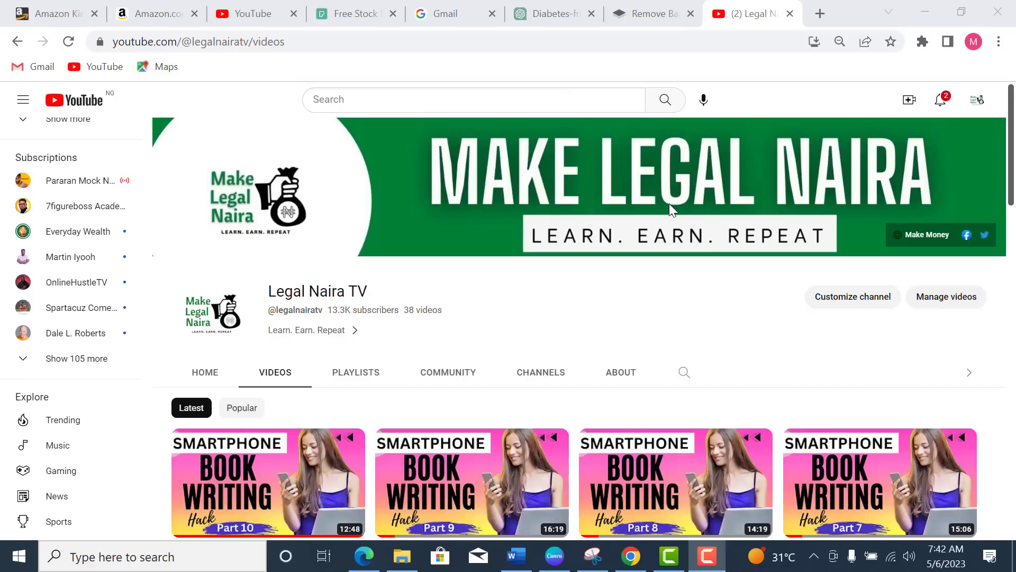
# Step: Switch back to the Canva cookbook cover design
pyautogui.hotkey('alt', 'Tab')
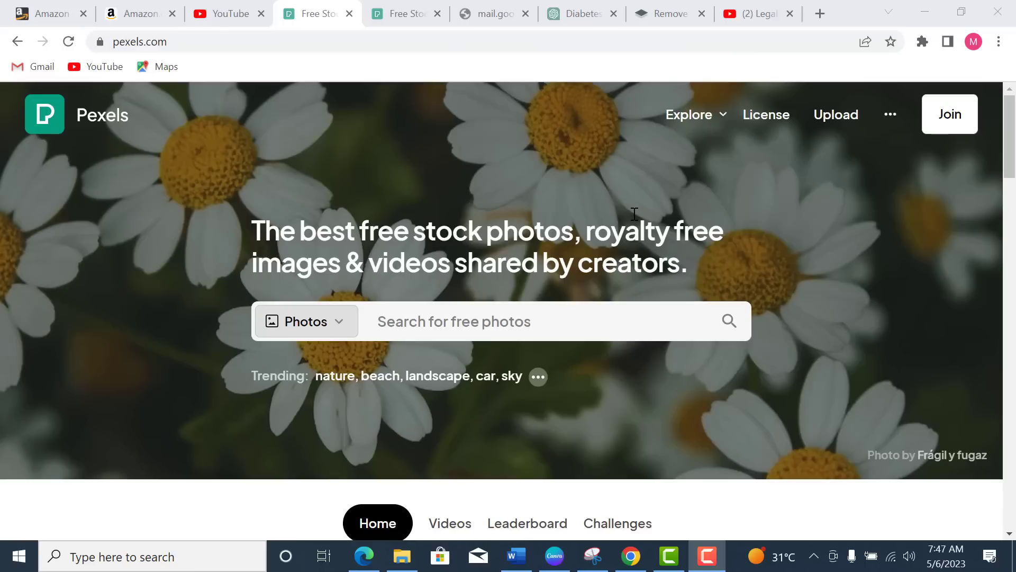
# Step: Search the Pexels home page for free 'salad' photos
pyautogui.click(399, 15)
pyautogui.click(459, 320)
pyautogui.write('salad')
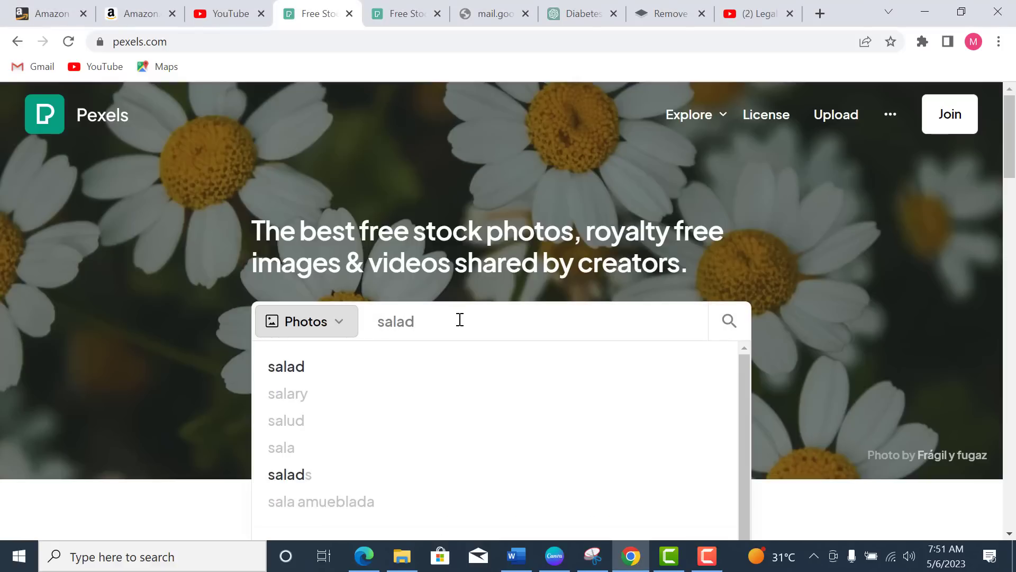
pyautogui.press('Return')
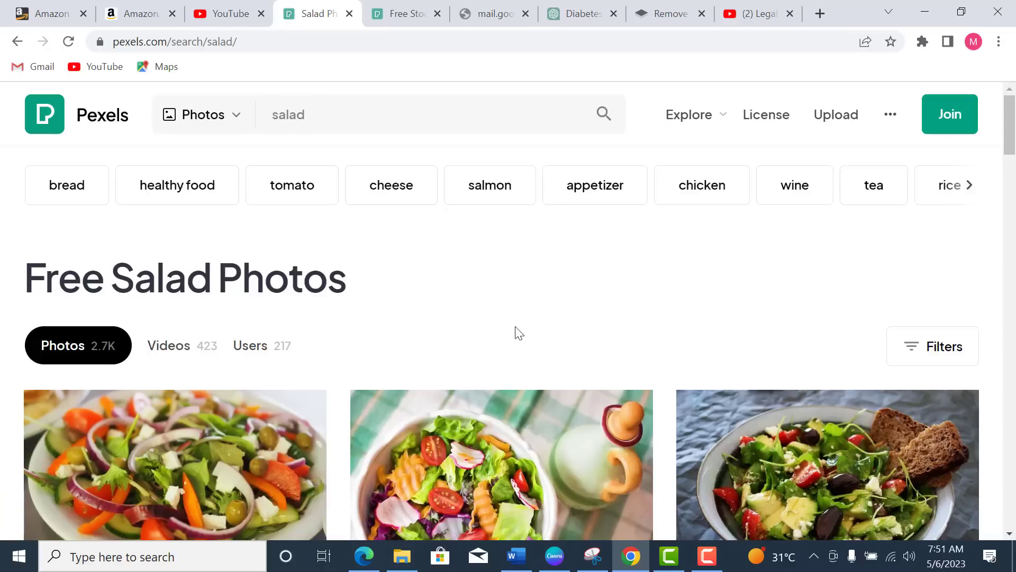
# Step: Browse the Free Salad Photos results, then go to the other Pexels home tab
pyautogui.scroll(-7, 516, 349)
pyautogui.scroll(-9, 516, 348)
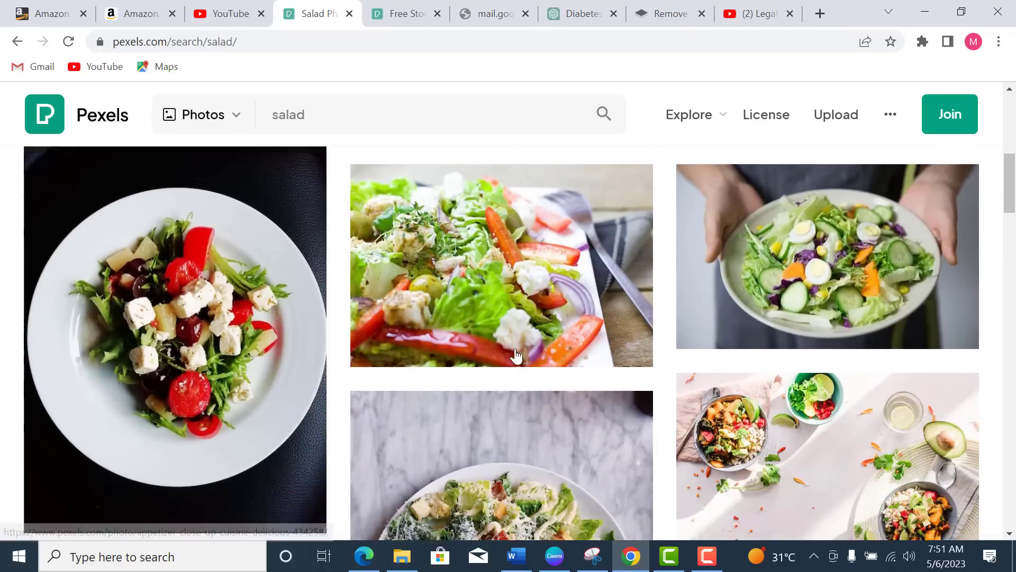
pyautogui.scroll(8, 516, 355)
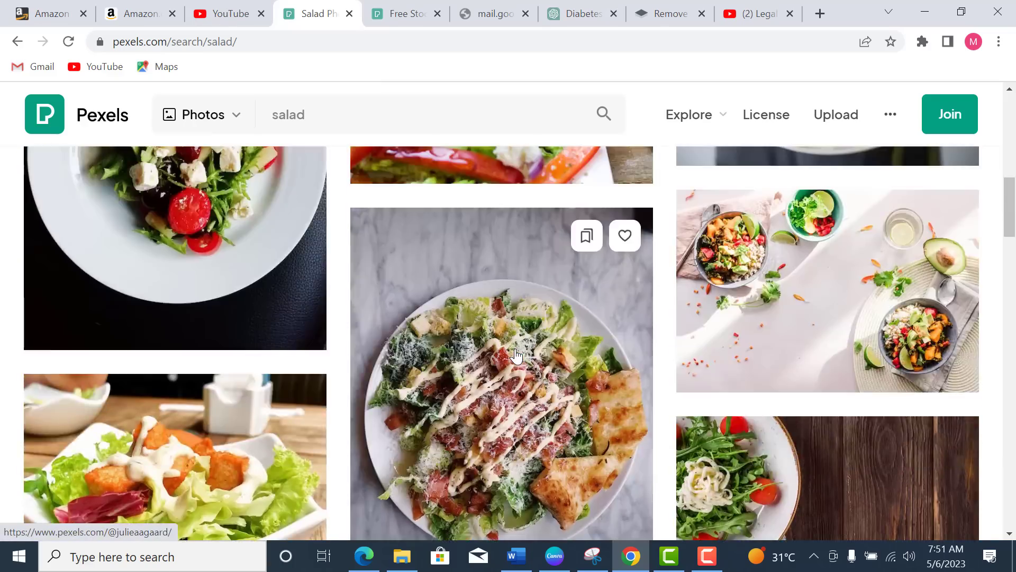
pyautogui.scroll(-13, 516, 355)
pyautogui.scroll(-8, 515, 355)
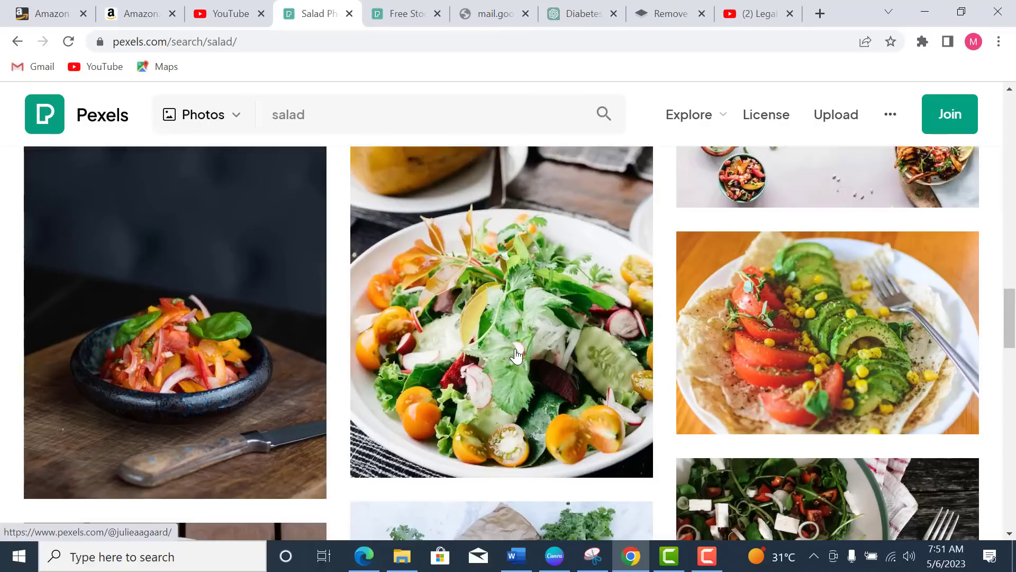
pyautogui.scroll(-9, 516, 355)
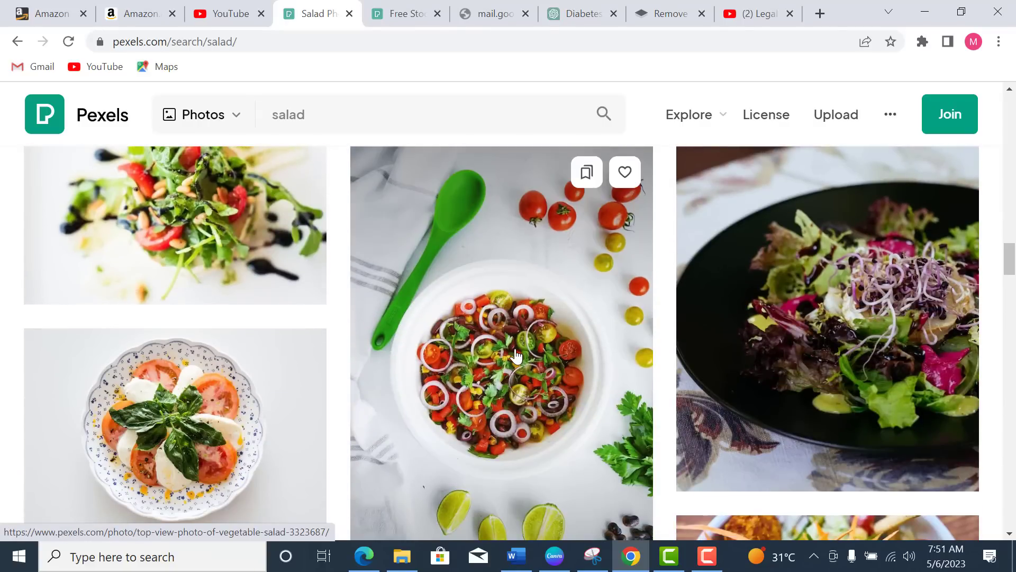
pyautogui.scroll(-4, 516, 356)
pyautogui.scroll(15, 513, 356)
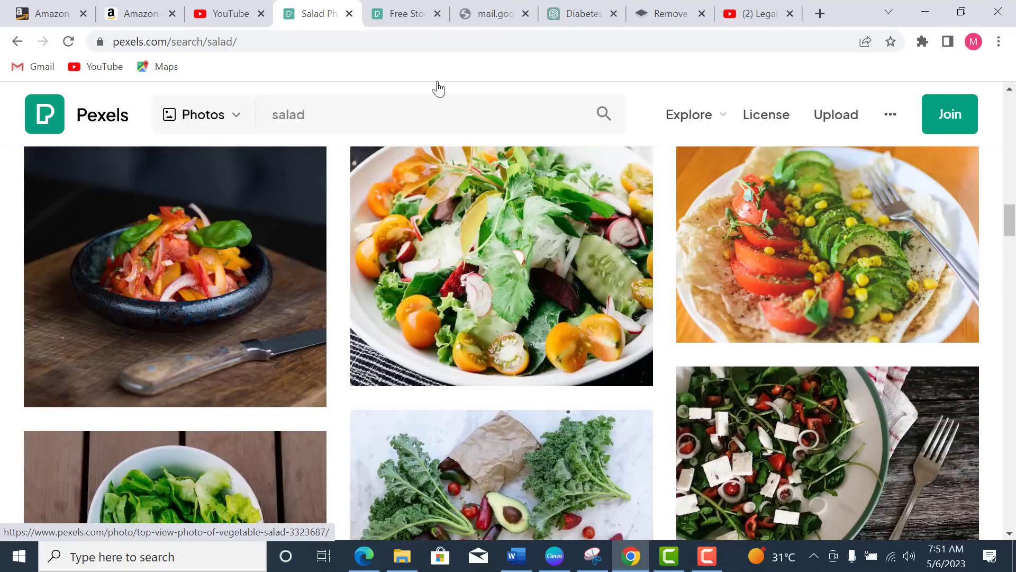
pyautogui.click(404, 15)
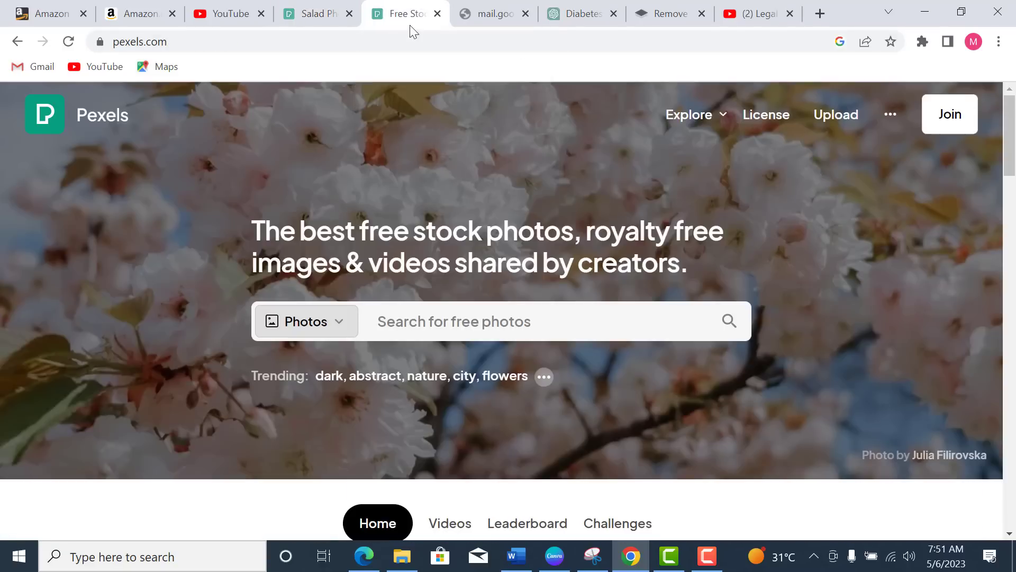
# Step: Search Pexels for 'healthy eating' and scroll down to the iStock Sponsored Photos salad images
pyautogui.click(496, 324)
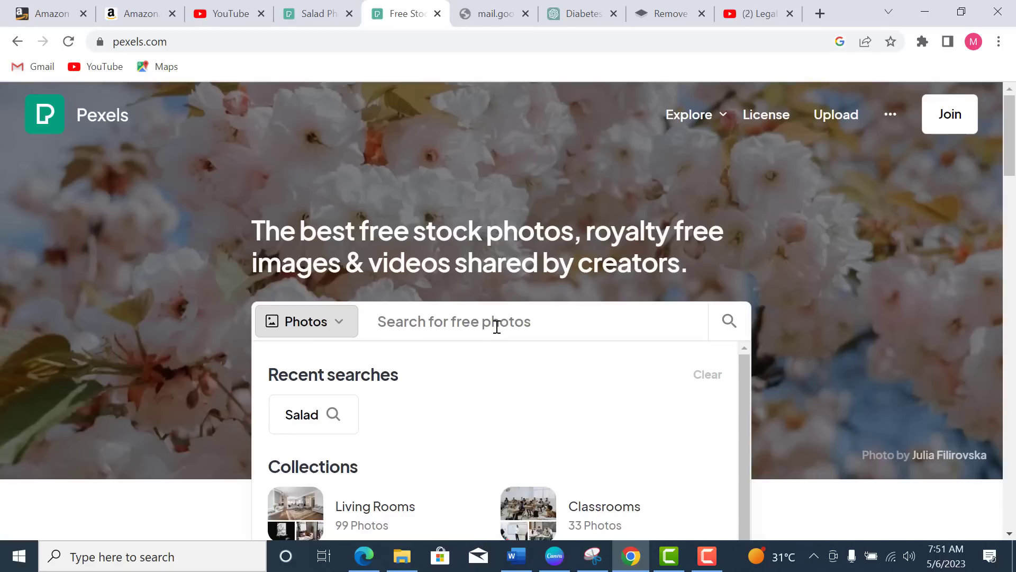
pyautogui.write('healthy eating')
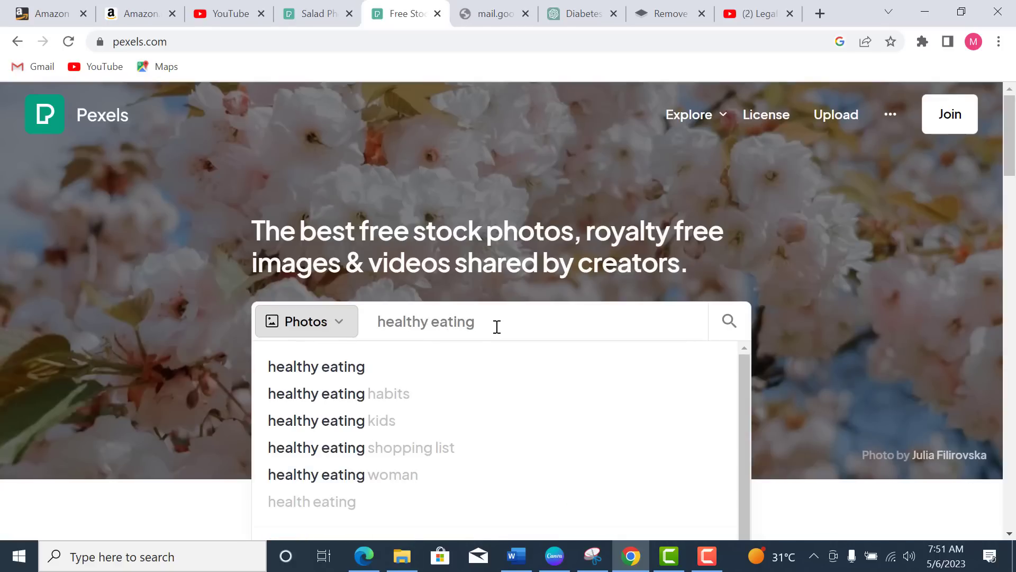
pyautogui.press('Return')
pyautogui.scroll(-2, 593, 329)
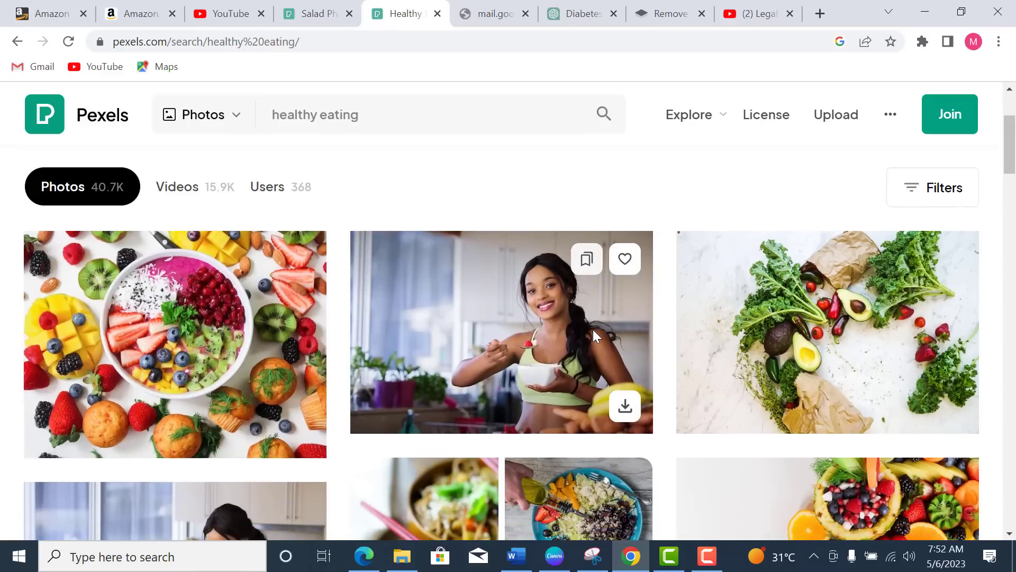
pyautogui.scroll(-9, 593, 334)
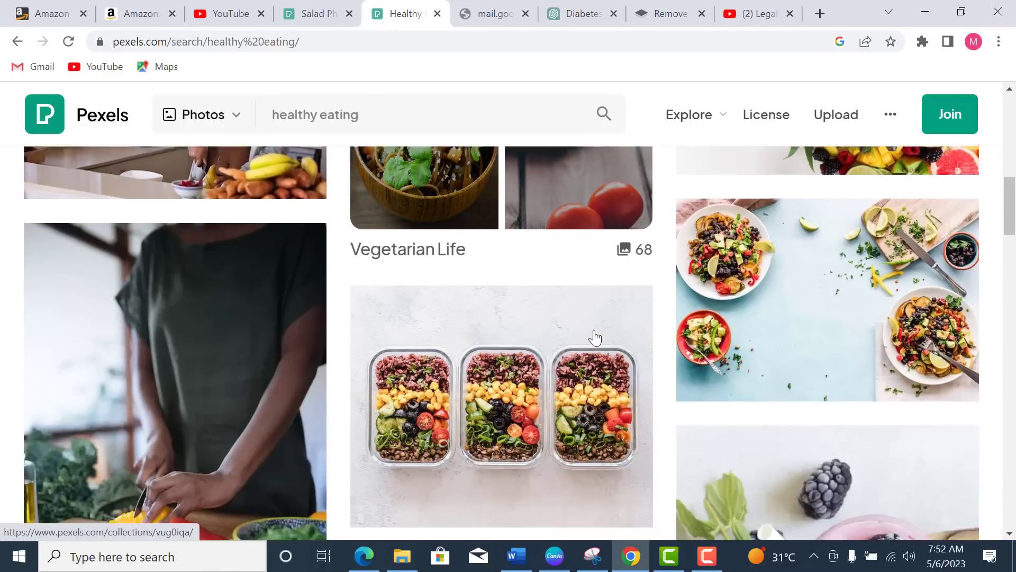
pyautogui.scroll(-8, 595, 337)
pyautogui.scroll(12, 594, 329)
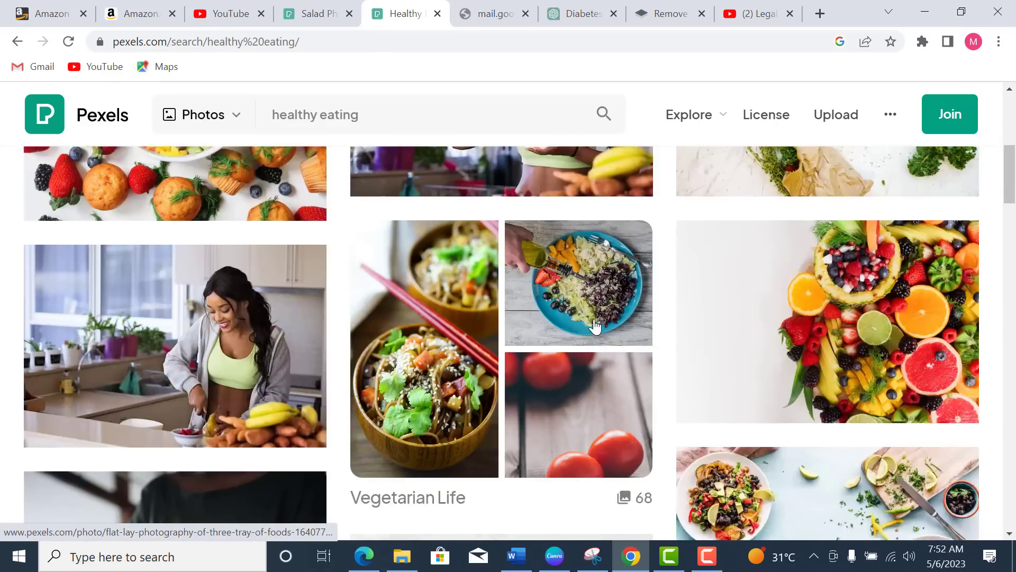
pyautogui.scroll(8, 595, 327)
pyautogui.scroll(-5, 594, 322)
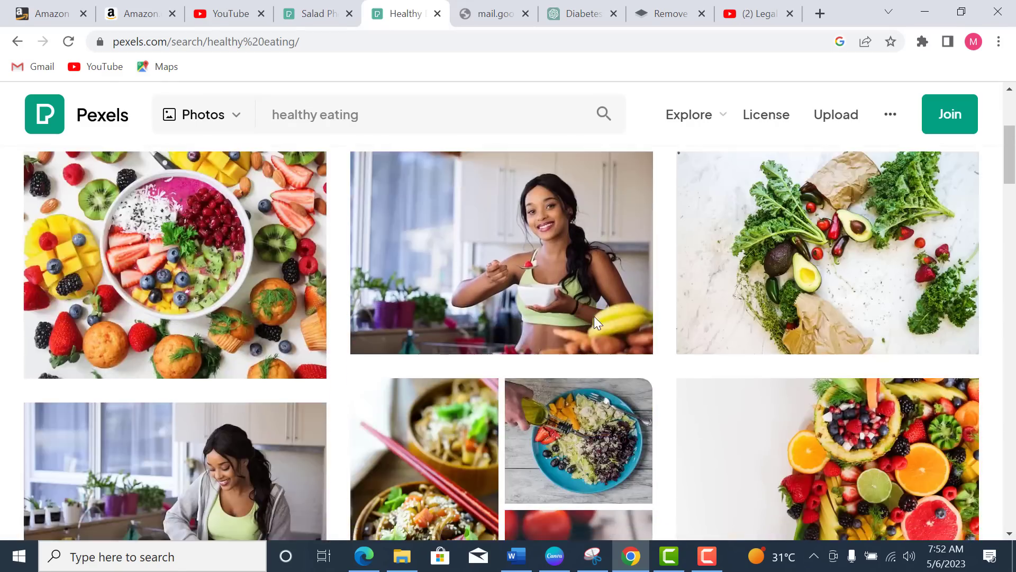
pyautogui.scroll(-15, 594, 318)
pyautogui.scroll(3, 595, 323)
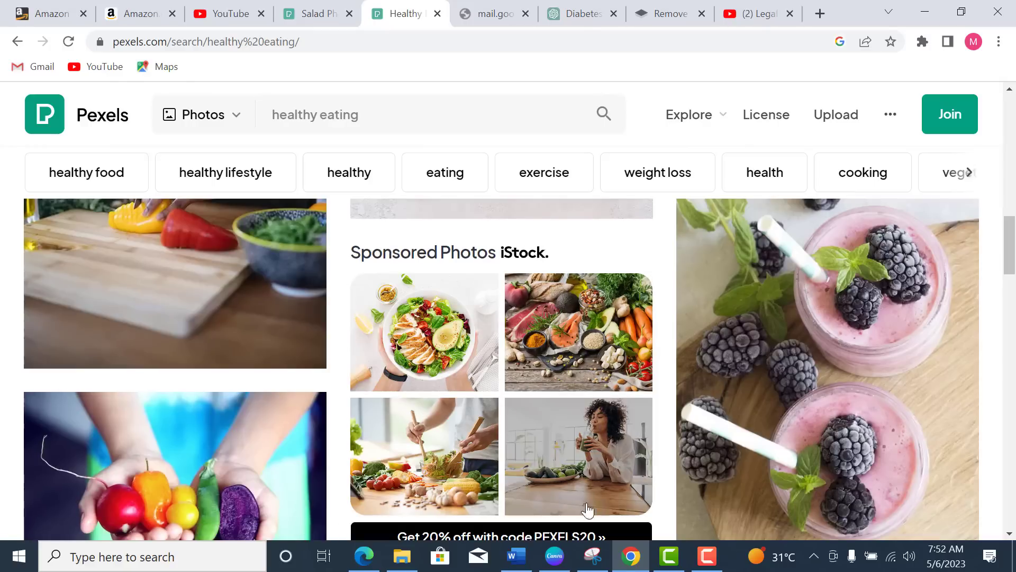
pyautogui.scroll(-1, 527, 477)
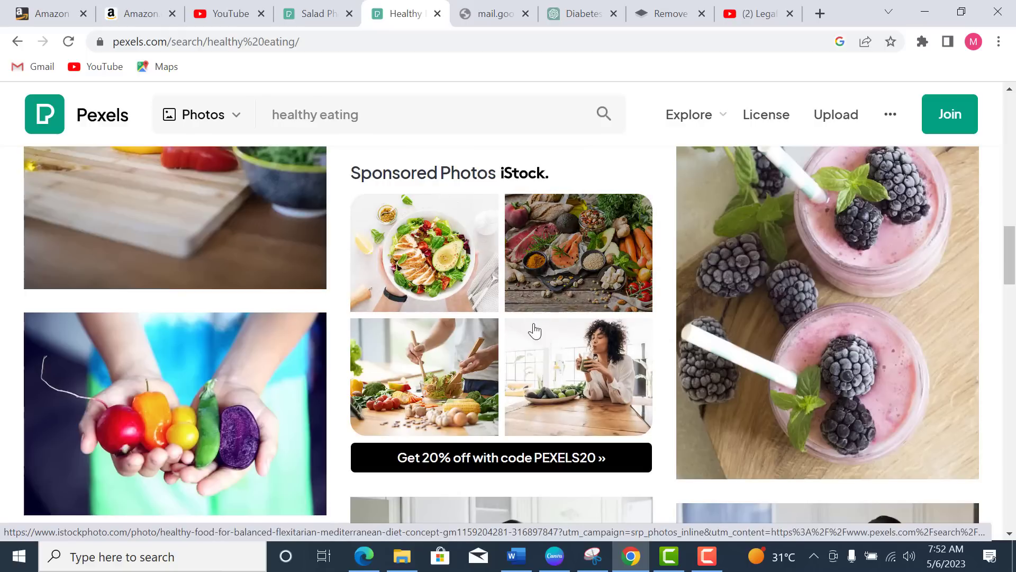
# Step: Open the sponsored salad photo on iStock, browse its 36,670 similar images, and pick the grilled salmon salad
pyautogui.click(455, 257)
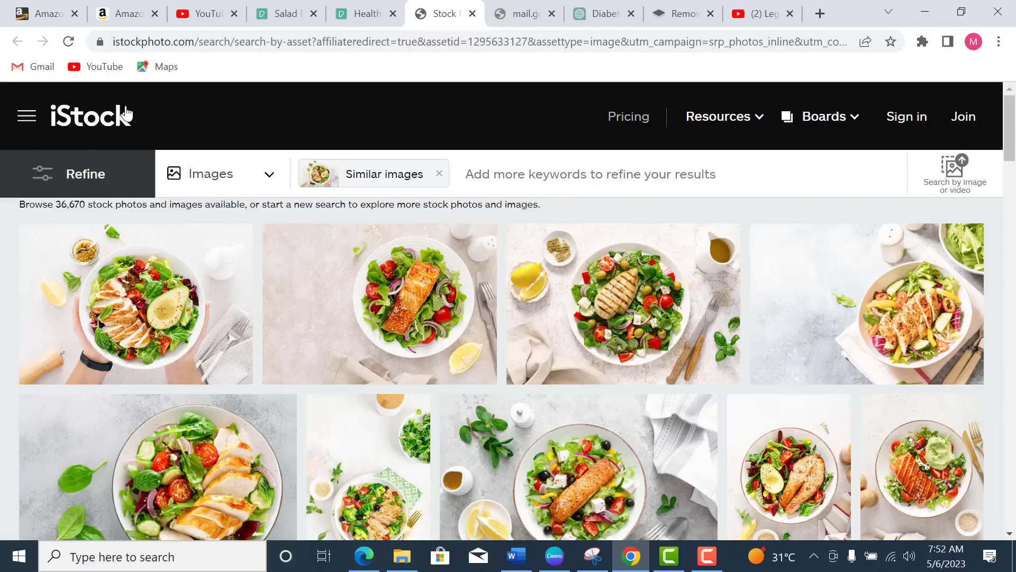
pyautogui.scroll(-7, 468, 249)
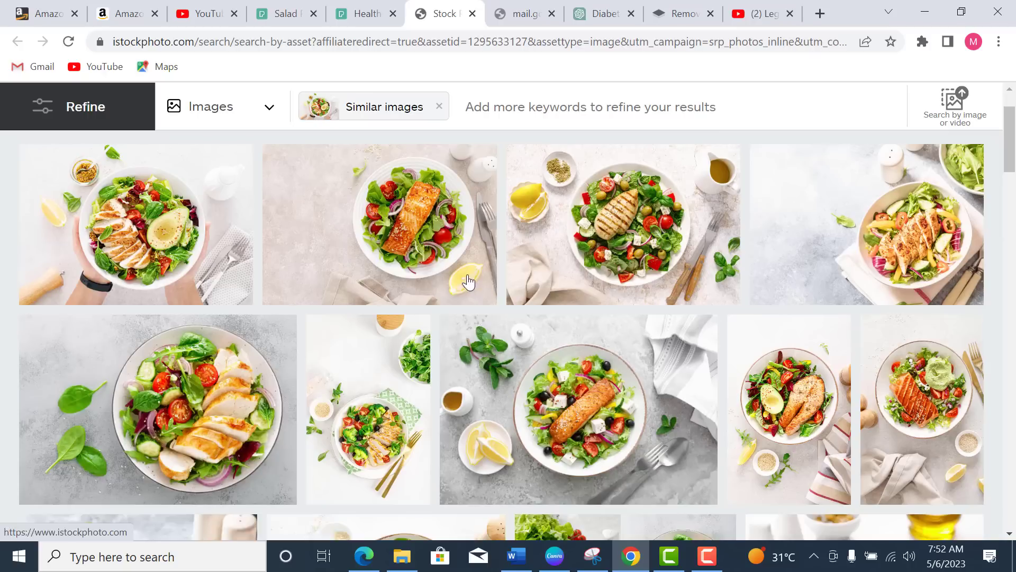
pyautogui.scroll(-5, 481, 324)
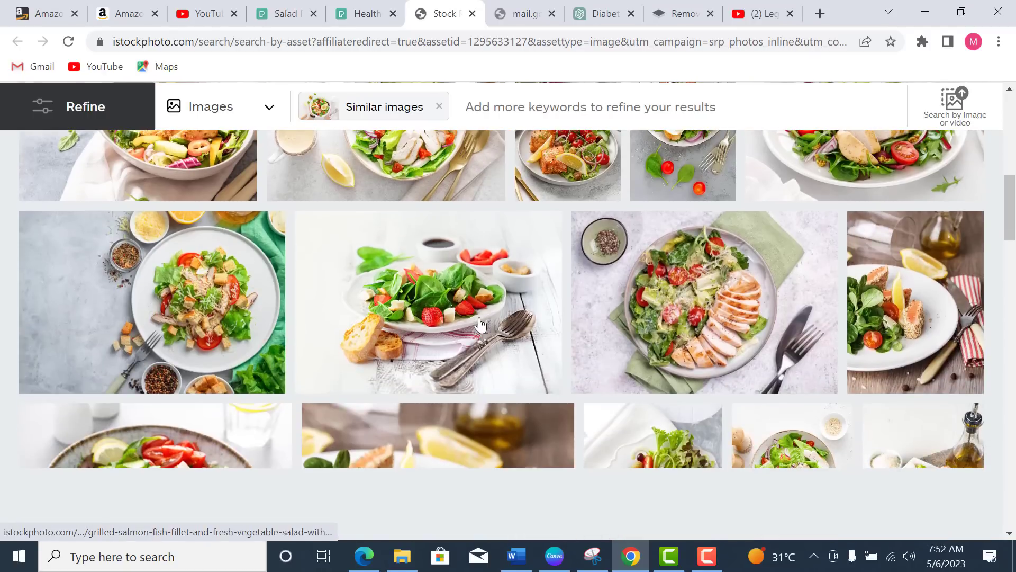
pyautogui.scroll(-3, 480, 325)
pyautogui.scroll(6, 480, 325)
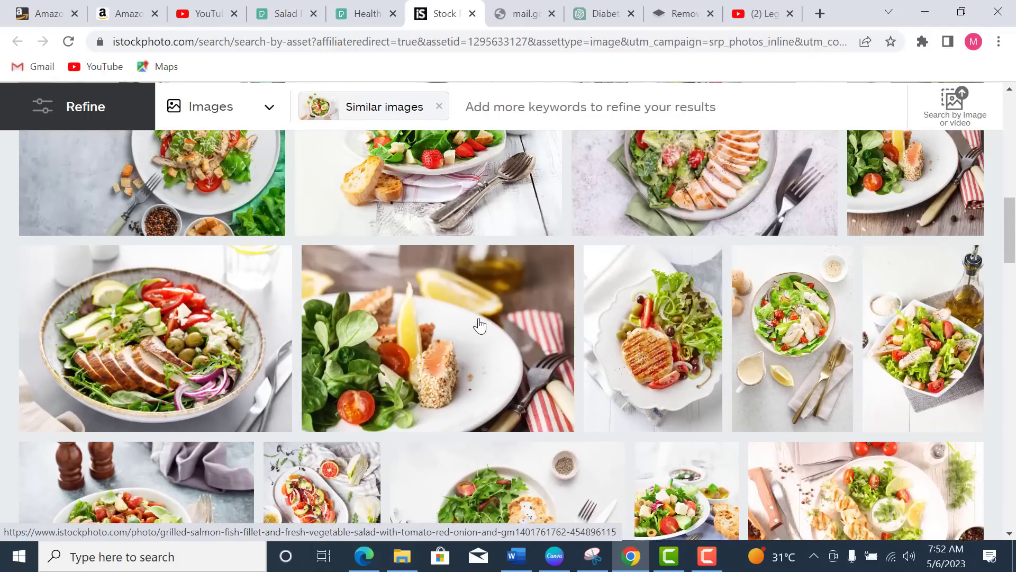
pyautogui.scroll(4, 480, 325)
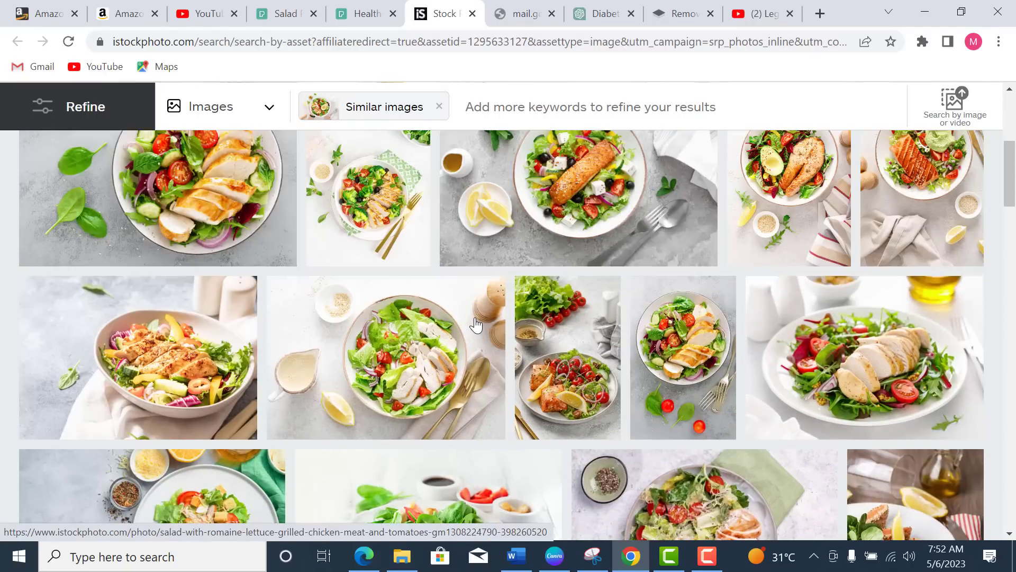
pyautogui.scroll(4, 473, 320)
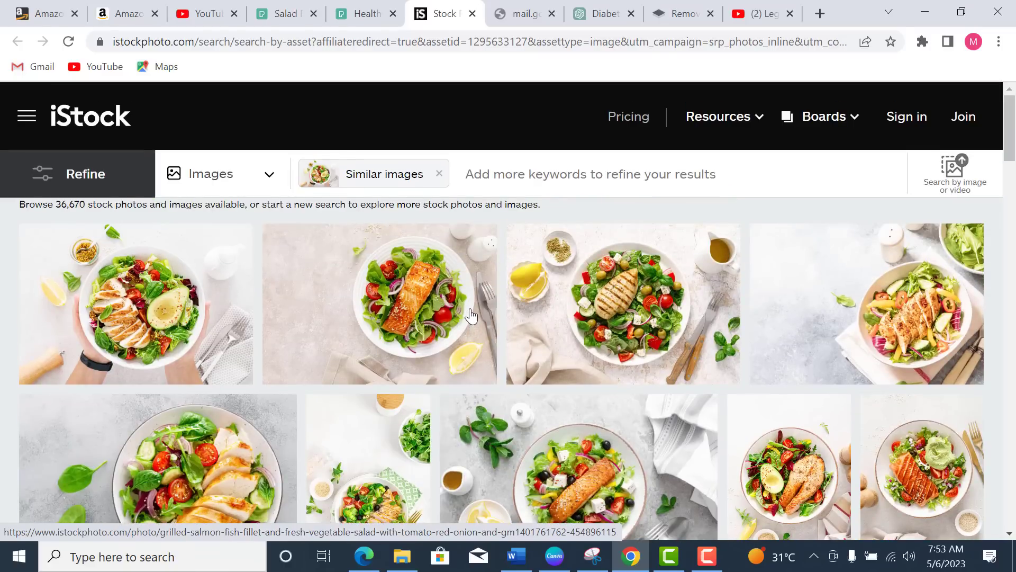
pyautogui.click(471, 316)
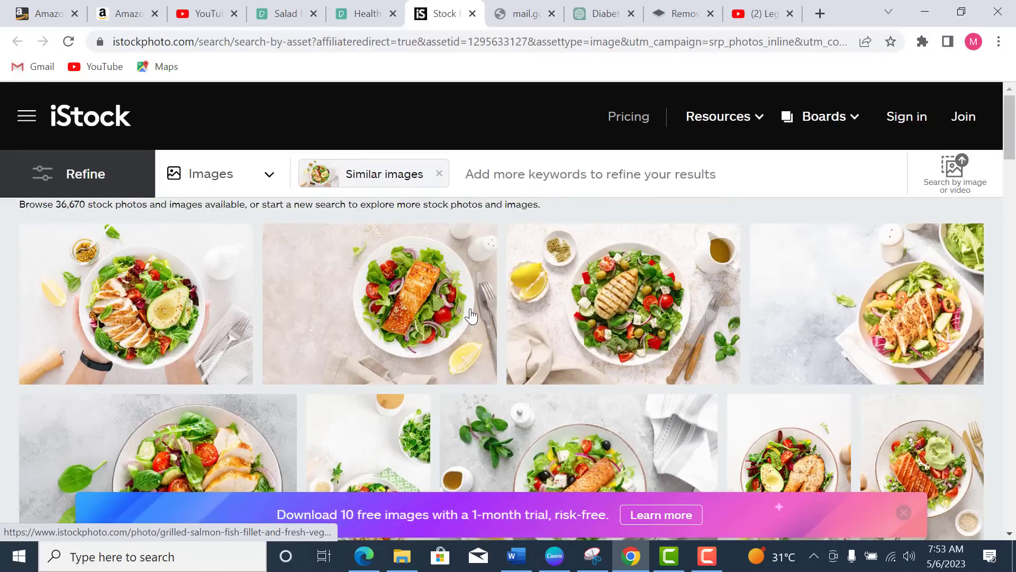
# Step: Return to the Pexels 'salad' results tab and scroll through the salad photos
pyautogui.click(286, 13)
pyautogui.scroll(-5, 545, 354)
pyautogui.scroll(10, 540, 346)
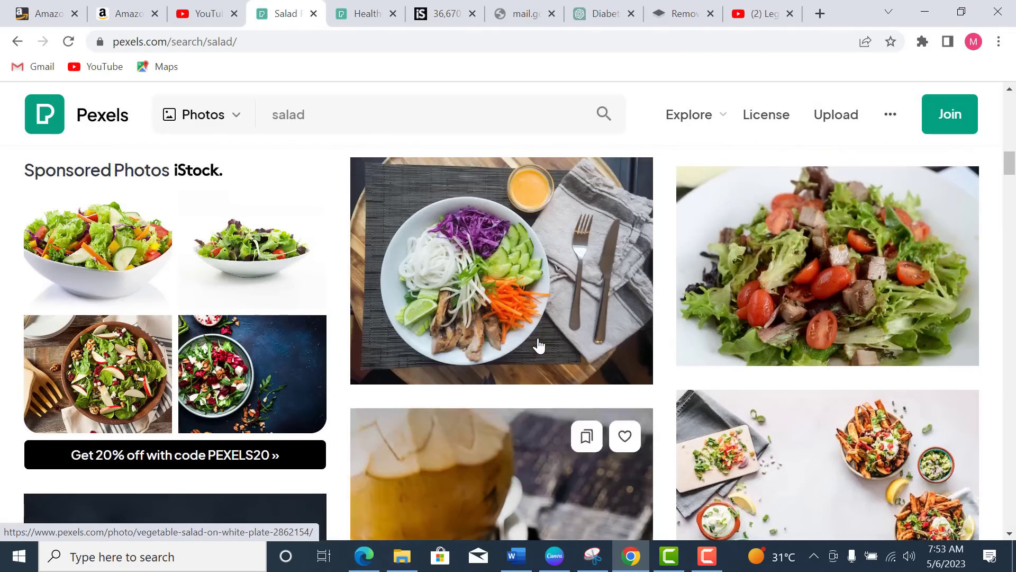
pyautogui.scroll(-2, 197, 363)
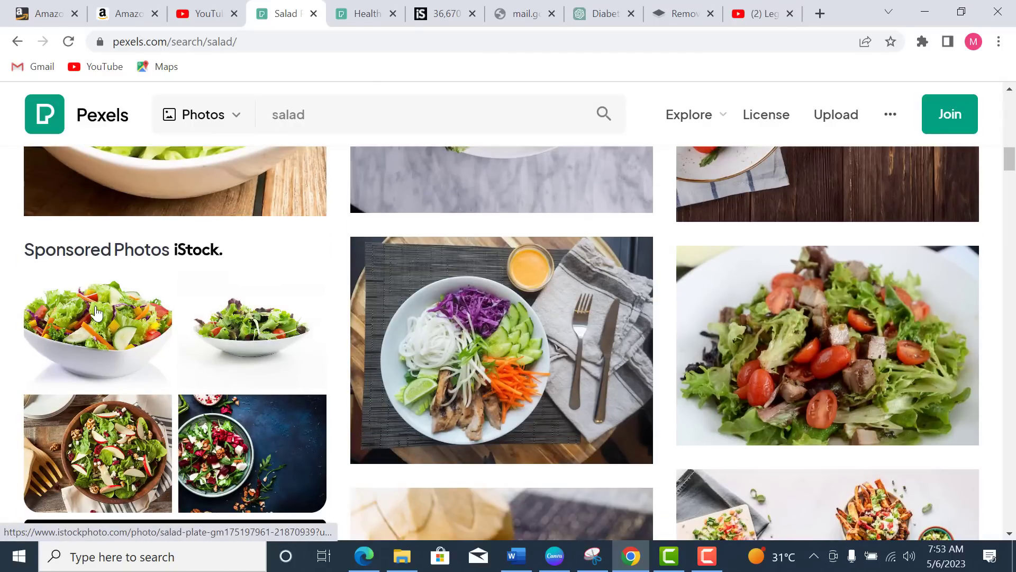
pyautogui.scroll(-3, 227, 370)
pyautogui.scroll(5, 248, 381)
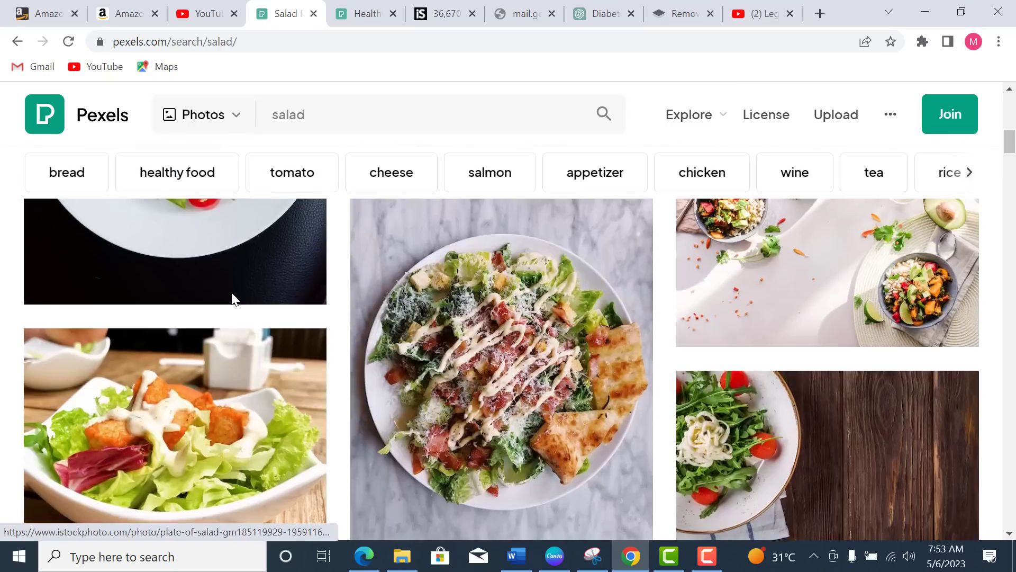
pyautogui.scroll(-20, 487, 382)
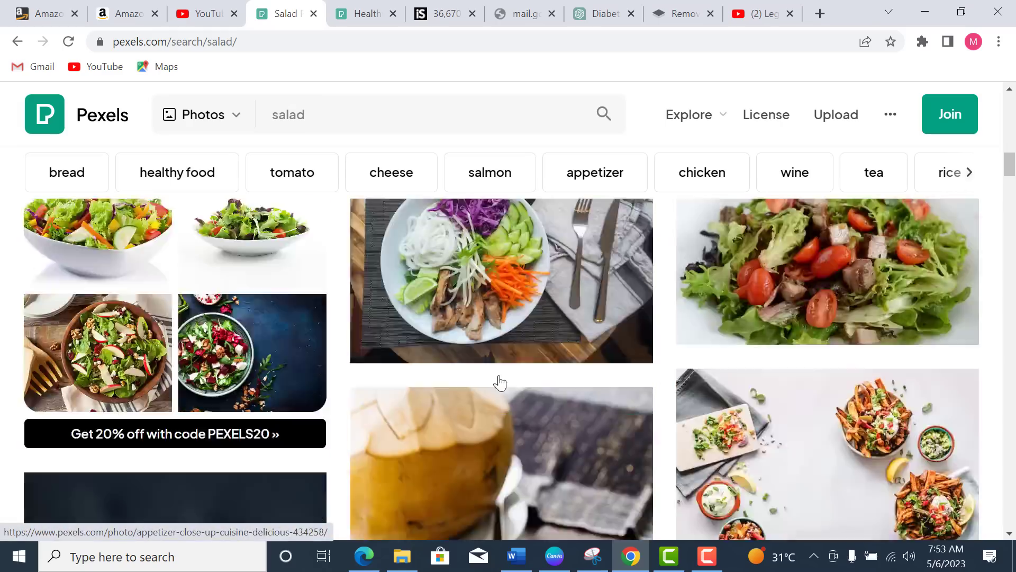
pyautogui.scroll(5, 495, 381)
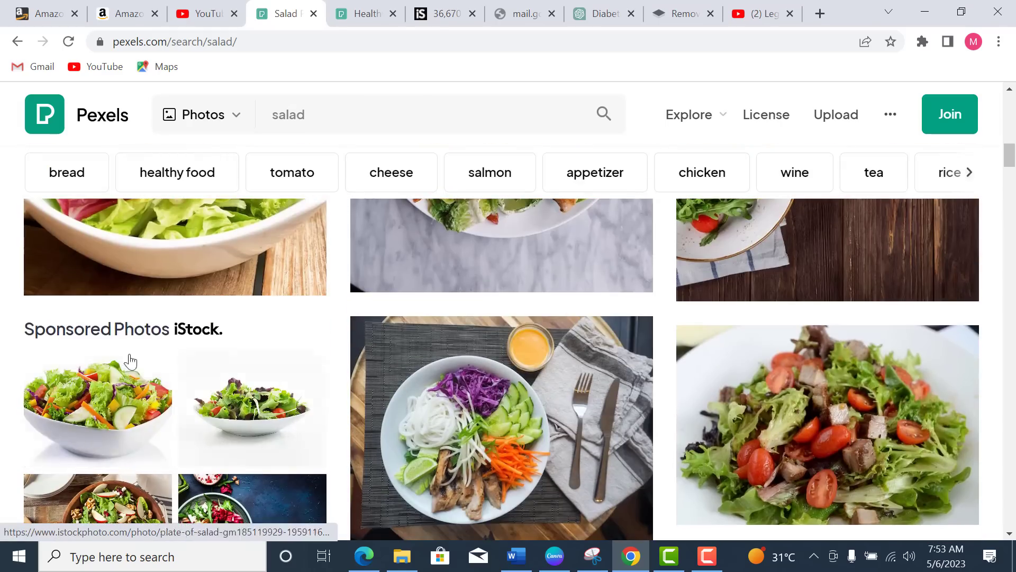
pyautogui.scroll(-6, 173, 341)
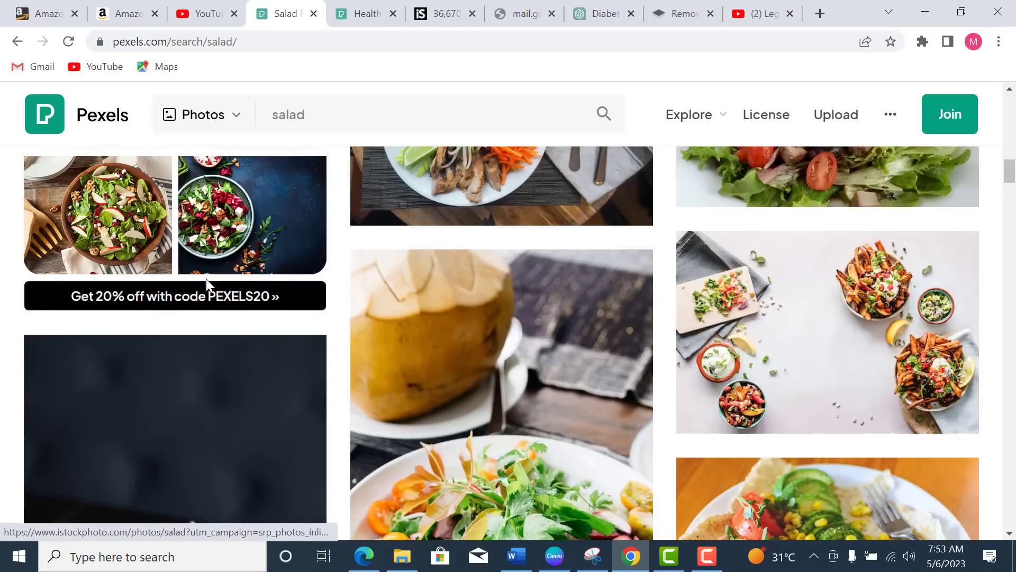
pyautogui.scroll(-12, 351, 316)
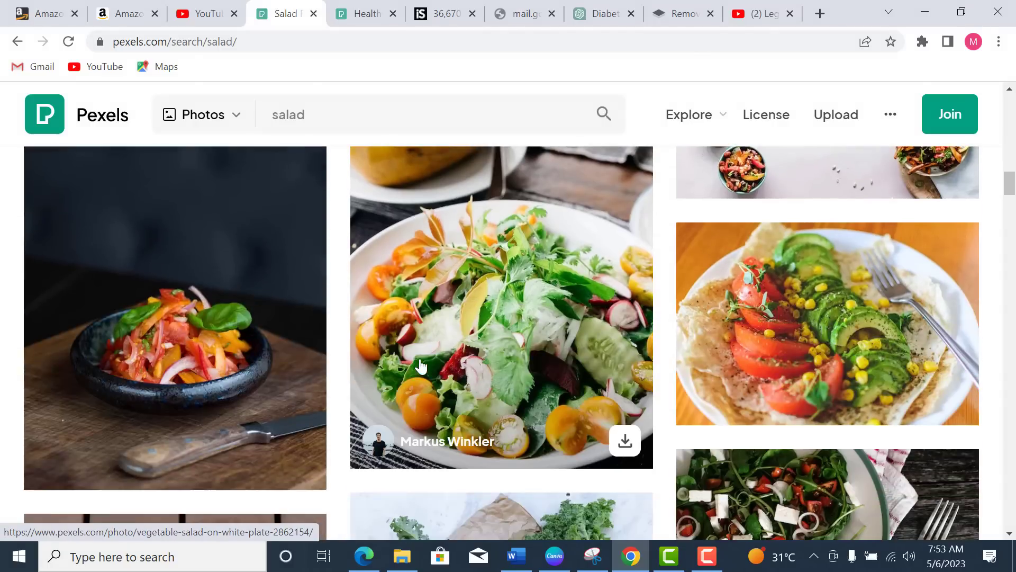
# Step: Switch to the 'healthy eating' results tab and browse its 40.7K photos down to the fruit bowl
pyautogui.scroll(10, 517, 370)
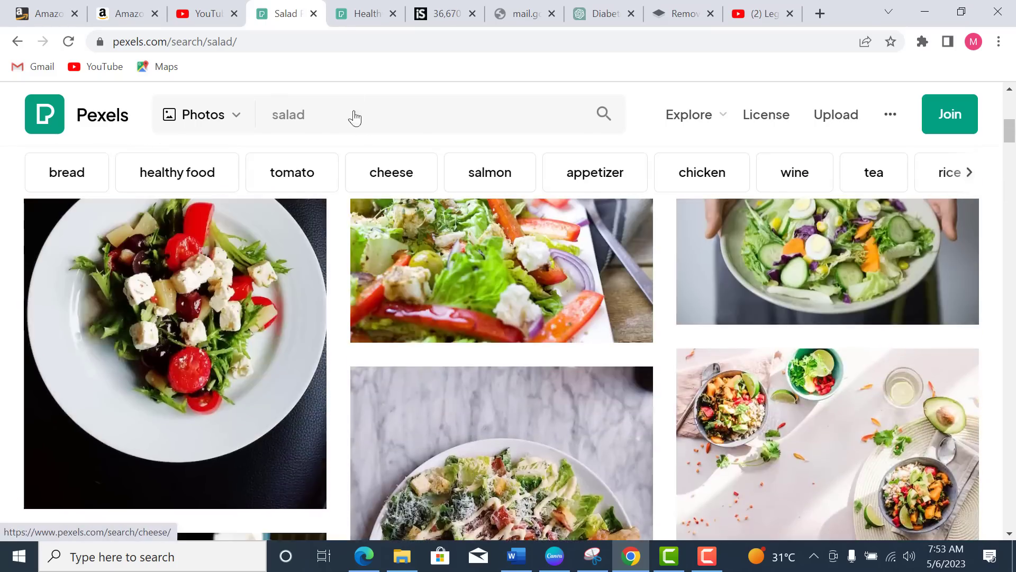
pyautogui.click(360, 13)
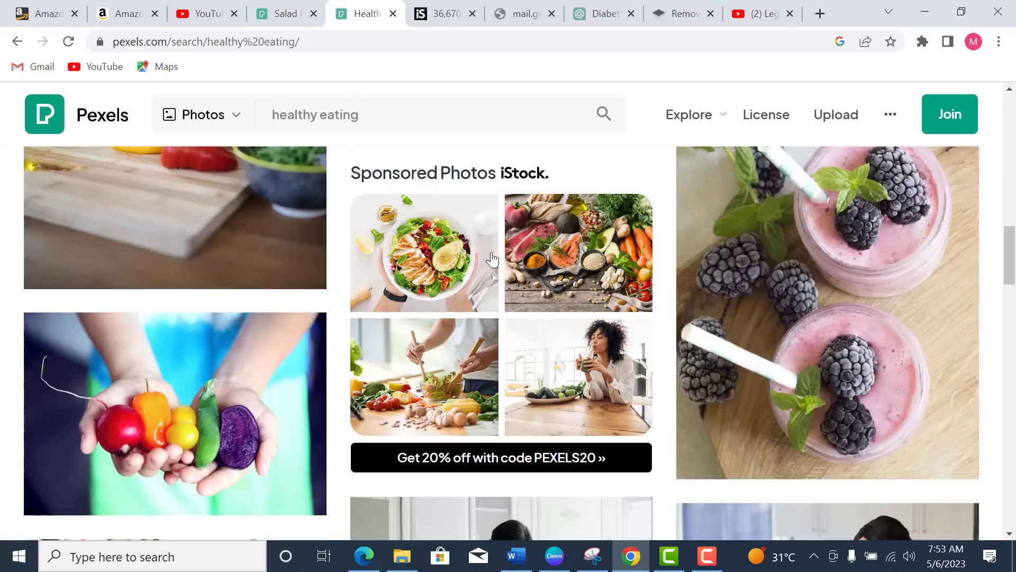
pyautogui.scroll(5, 507, 263)
pyautogui.scroll(10, 507, 263)
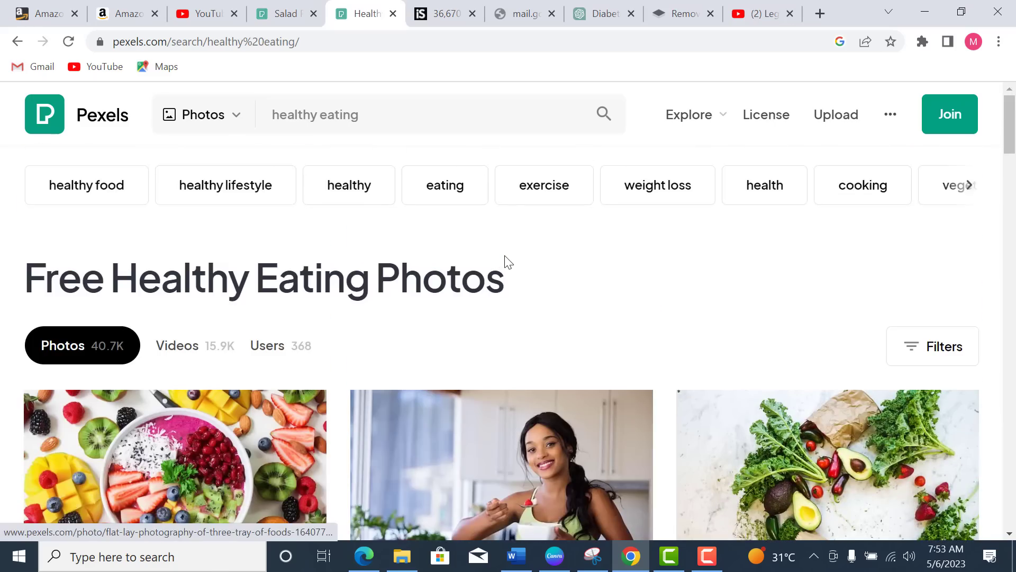
pyautogui.scroll(-1, 504, 281)
pyautogui.scroll(1, 513, 305)
pyautogui.scroll(-6, 516, 299)
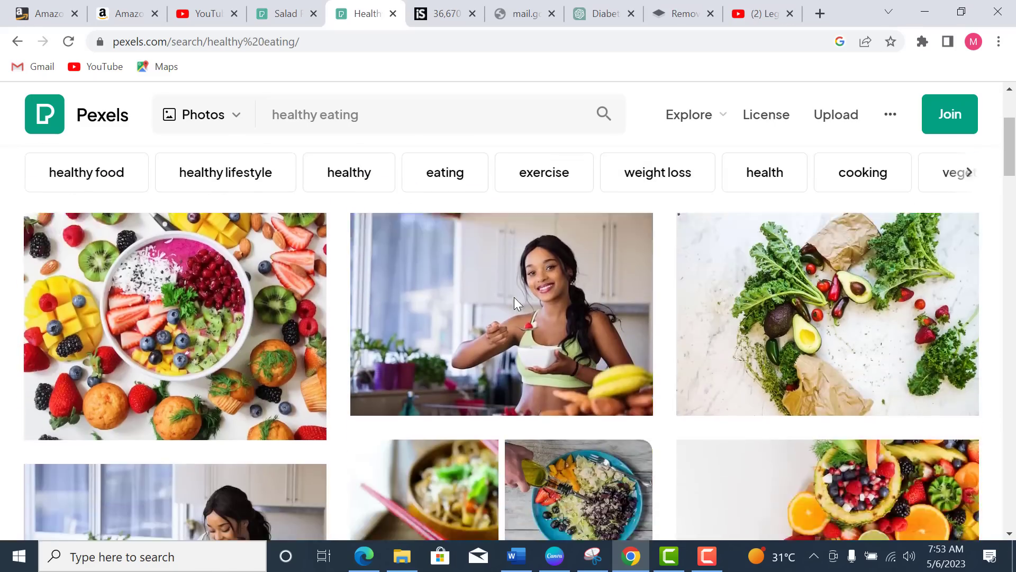
pyautogui.scroll(4, 483, 370)
pyautogui.scroll(-12, 486, 369)
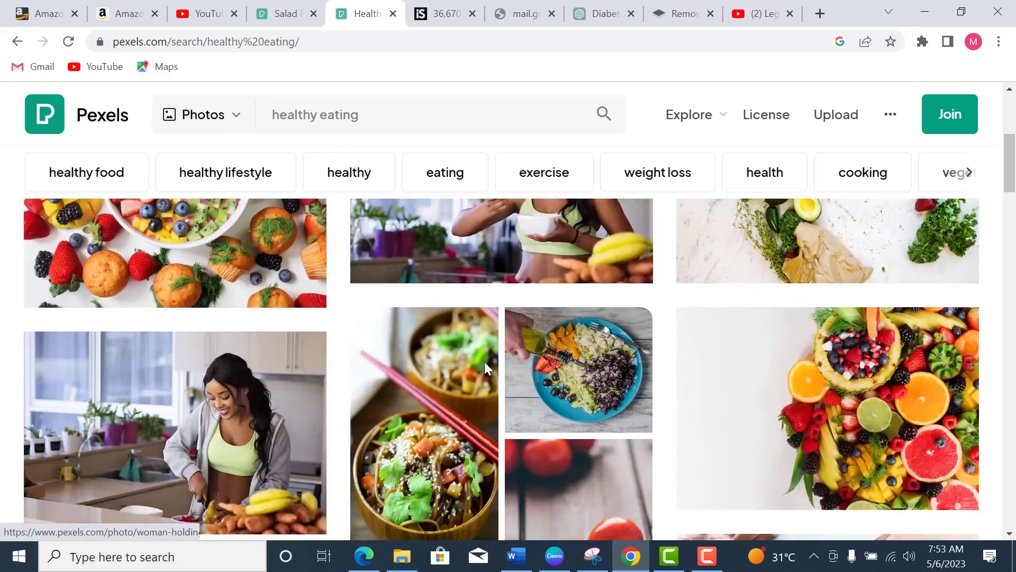
pyautogui.scroll(4, 483, 368)
pyautogui.scroll(7, 488, 371)
pyautogui.scroll(-12, 488, 371)
pyautogui.scroll(-3, 488, 370)
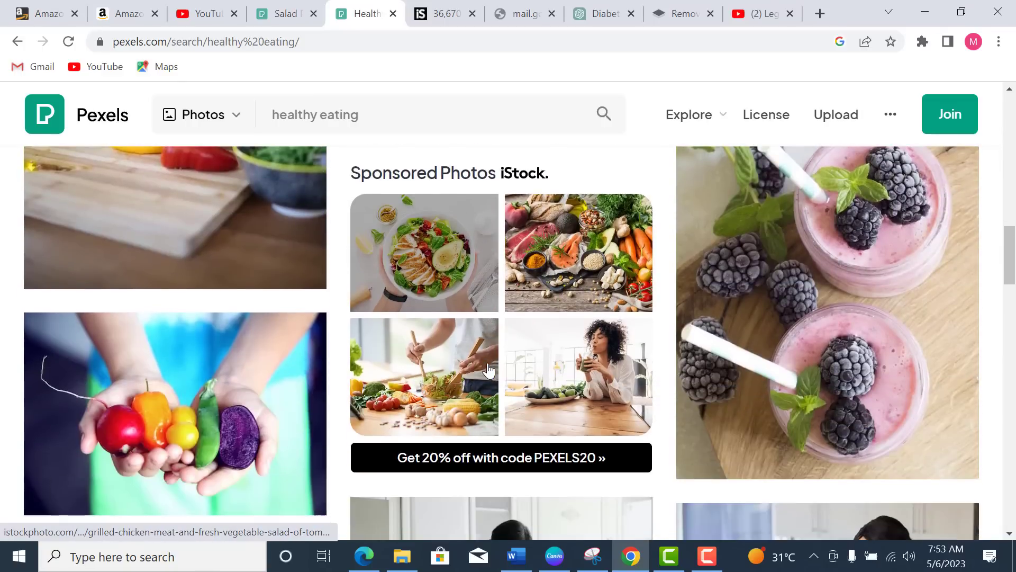
pyautogui.scroll(-4, 488, 370)
pyautogui.scroll(-8, 488, 370)
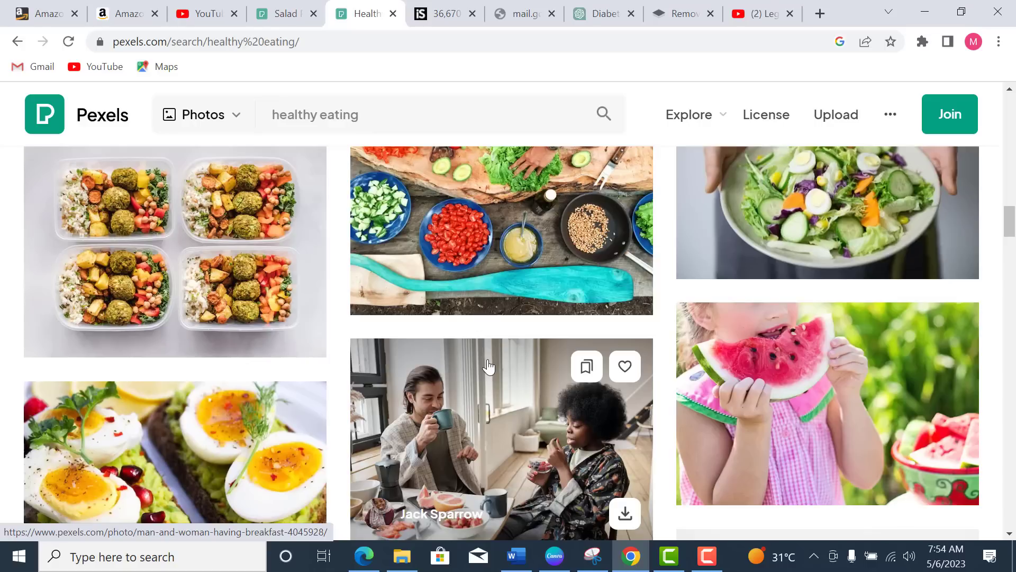
pyautogui.scroll(-4, 556, 385)
pyautogui.scroll(3, 557, 385)
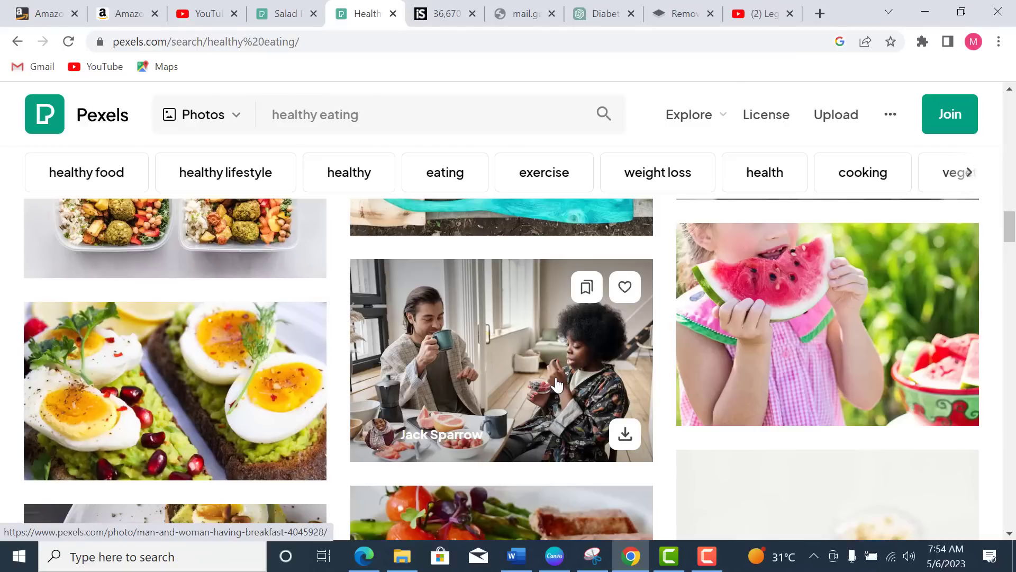
pyautogui.scroll(15, 676, 363)
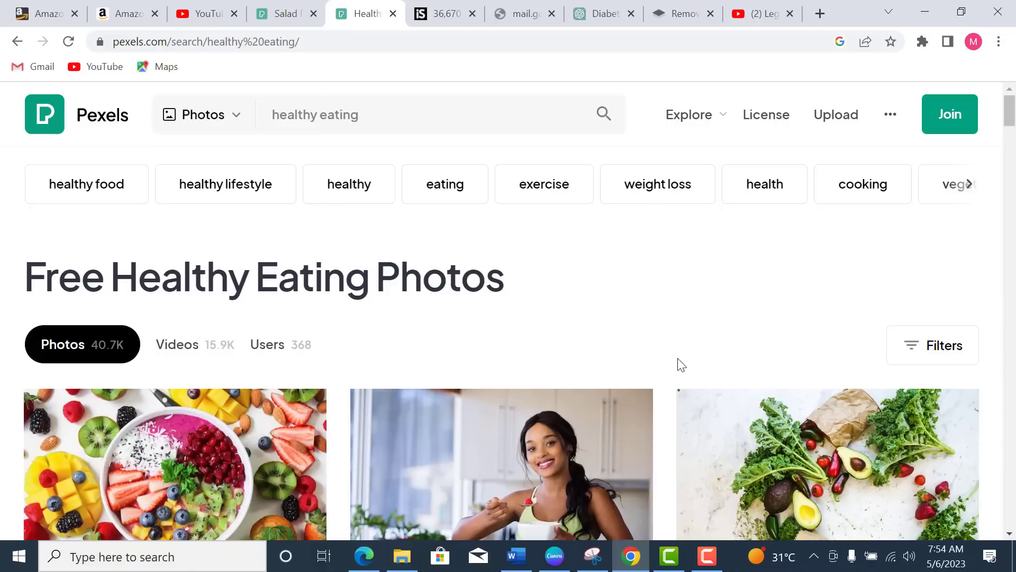
pyautogui.scroll(-1, 678, 358)
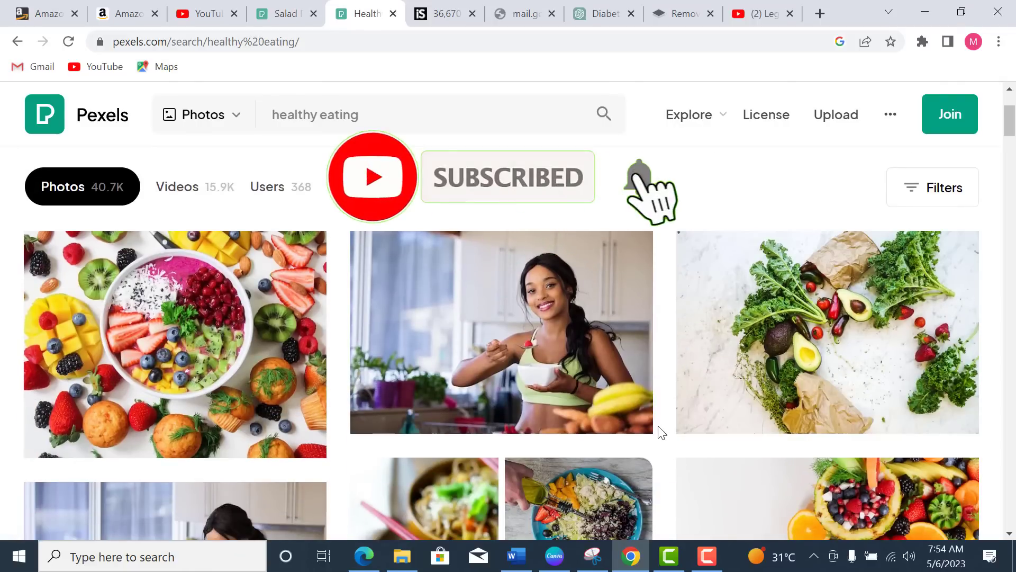
pyautogui.scroll(-2, 249, 269)
# Step: Save the fruit bowl photo as pexels-photo-1092730 to Downloads
pyautogui.moveTo(249, 269)
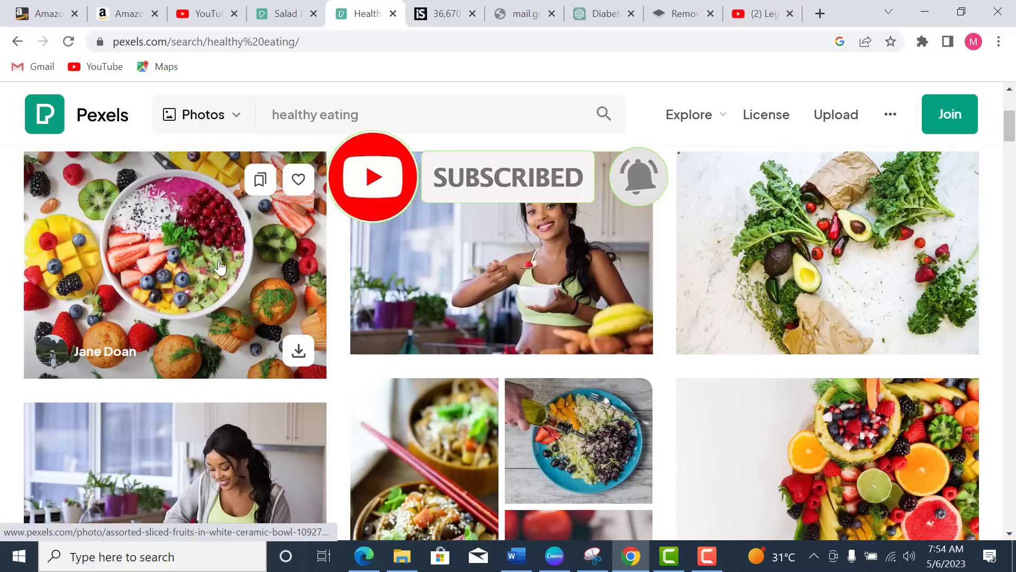
pyautogui.rightClick(219, 270)
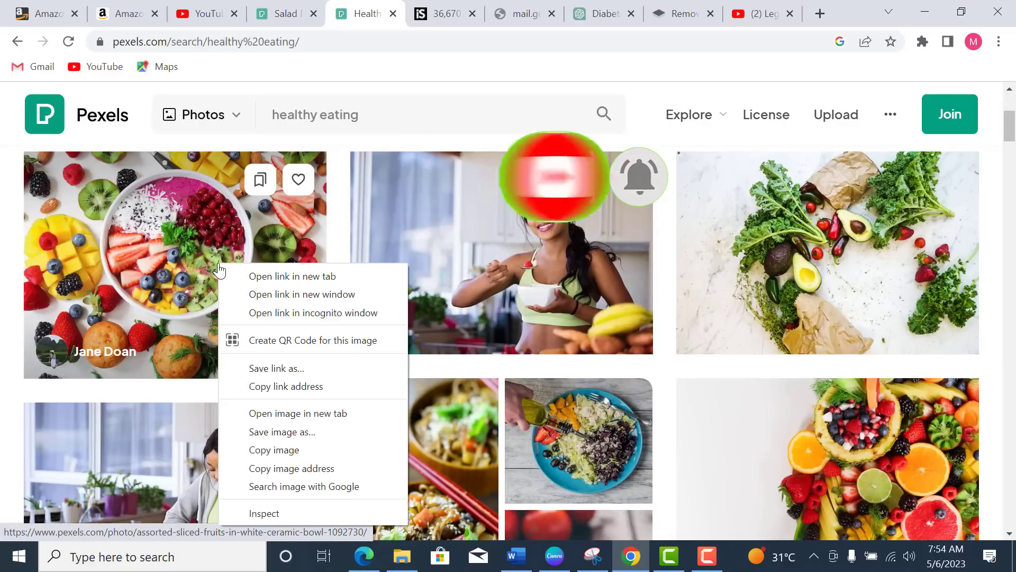
pyautogui.click(293, 433)
pyautogui.click(374, 356)
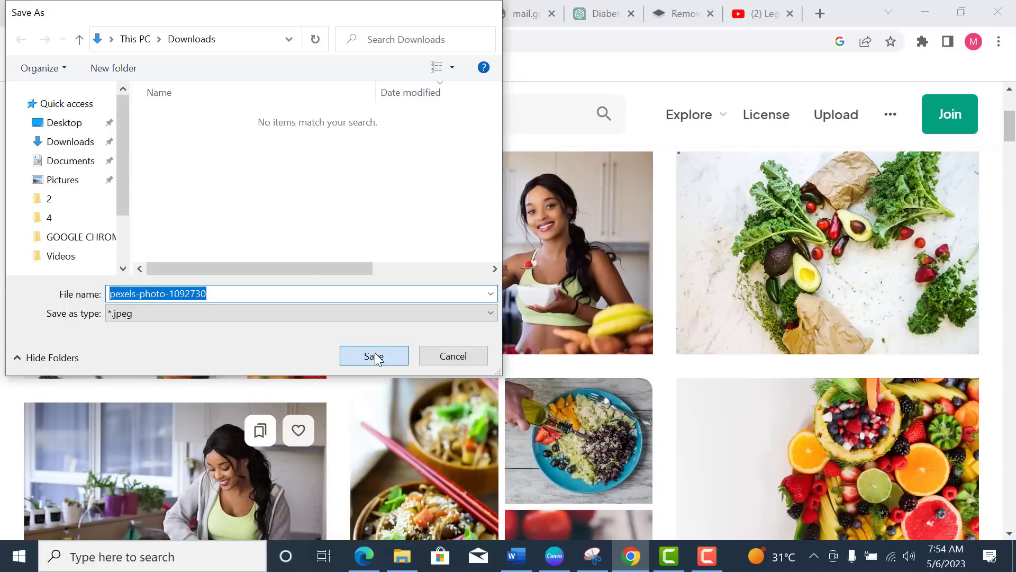
# Step: Save the woman eating photo, cancelling a second duplicate save
pyautogui.rightClick(533, 240)
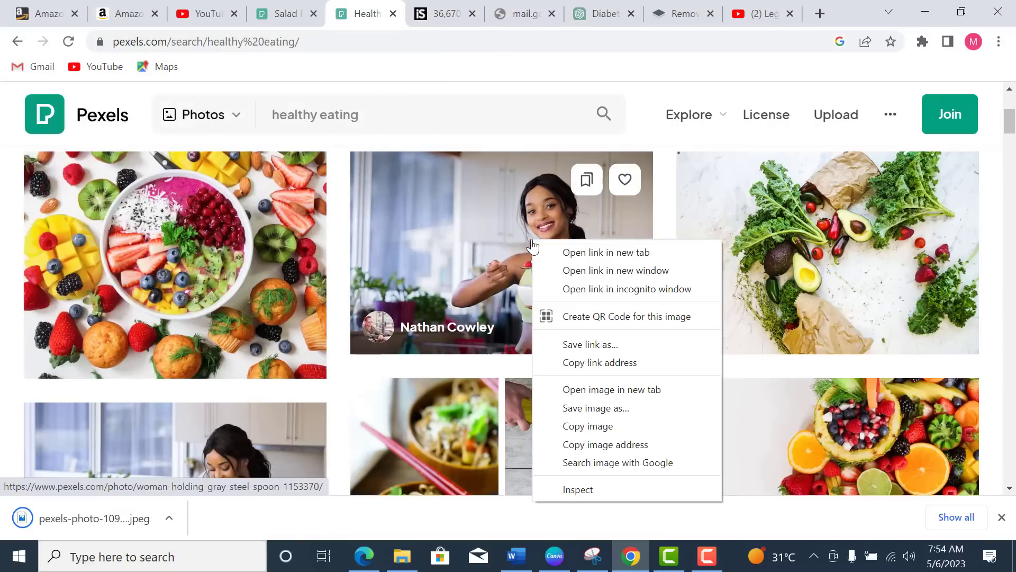
pyautogui.click(593, 412)
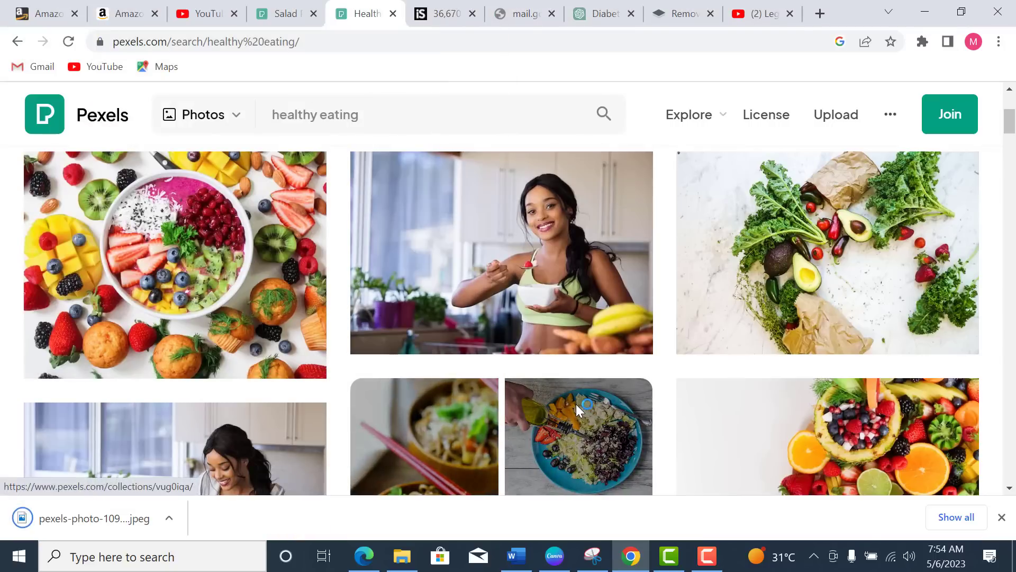
pyautogui.click(386, 356)
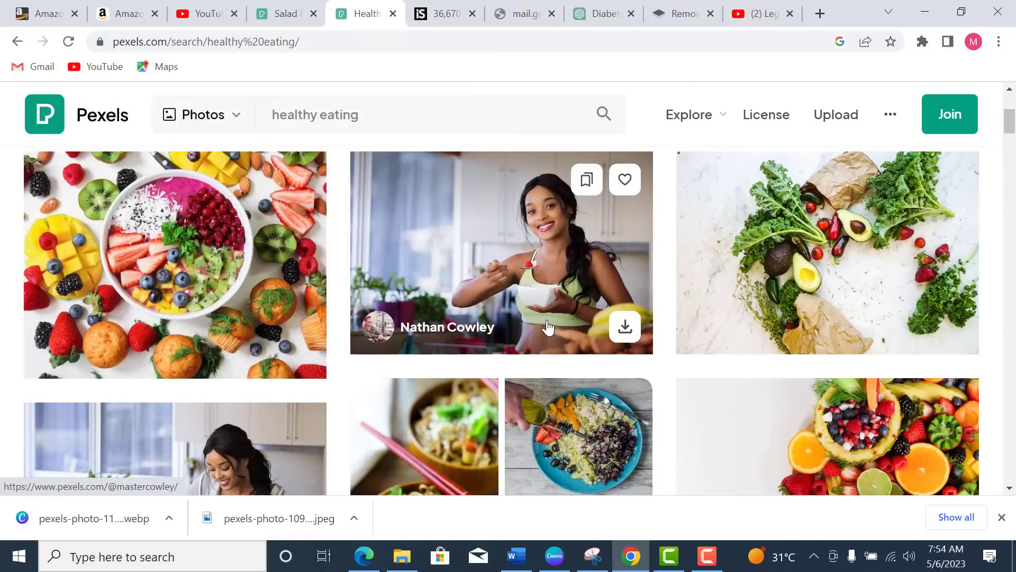
pyautogui.rightClick(528, 271)
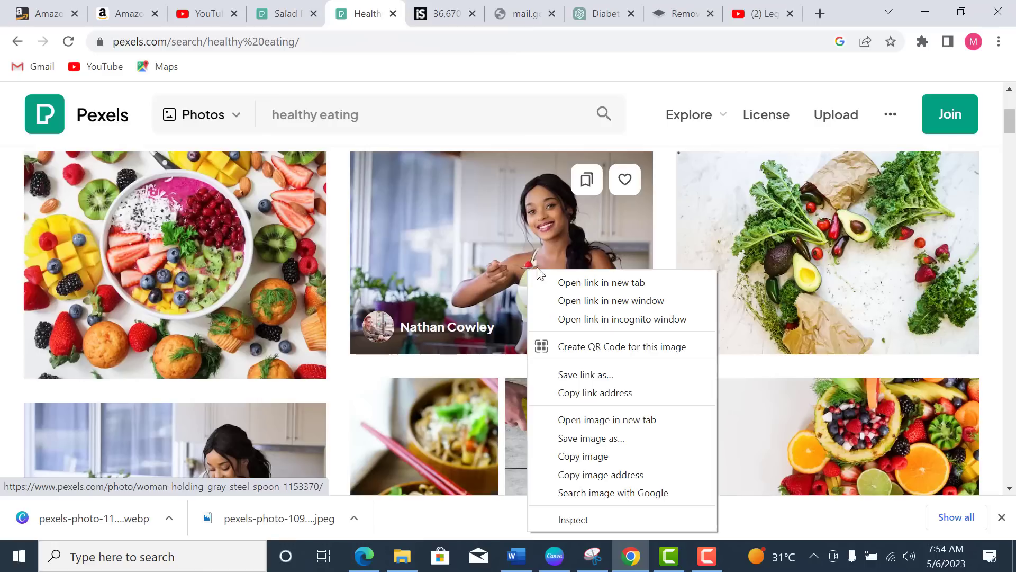
pyautogui.click(615, 440)
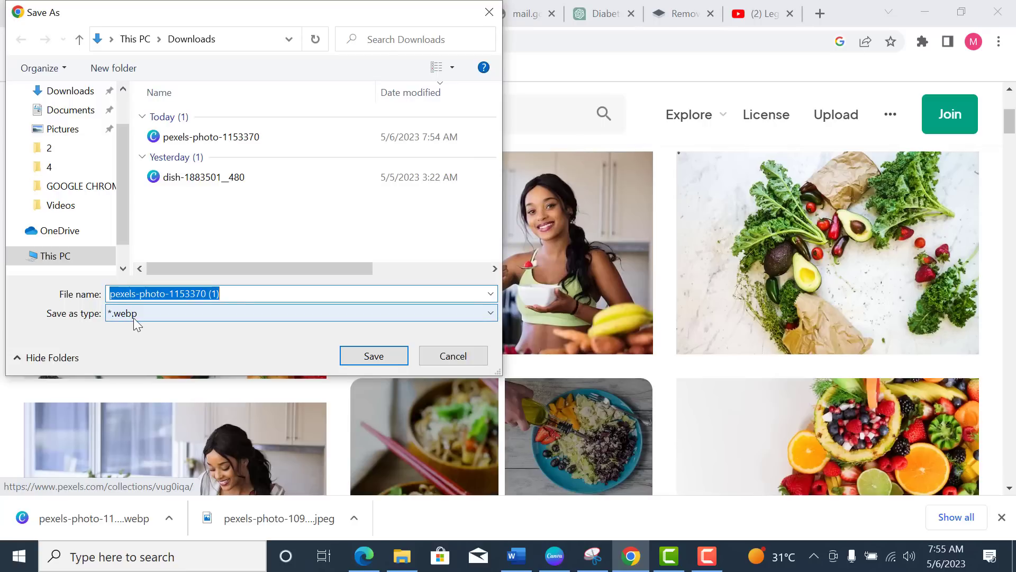
pyautogui.click(452, 356)
# Step: Open the woman-with-spoon photo page in a new tab and switch to it
pyautogui.rightClick(493, 254)
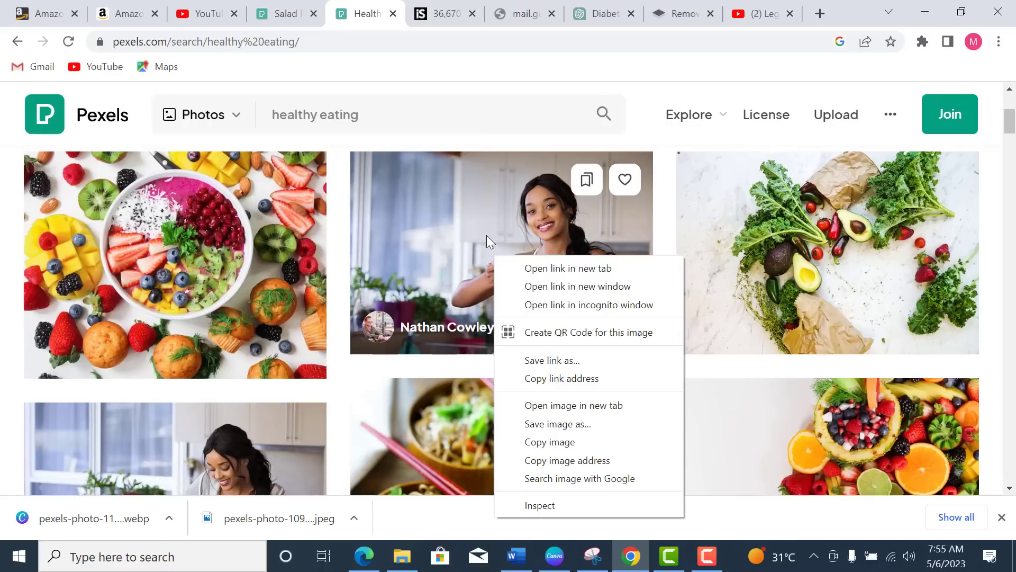
pyautogui.rightClick(486, 233)
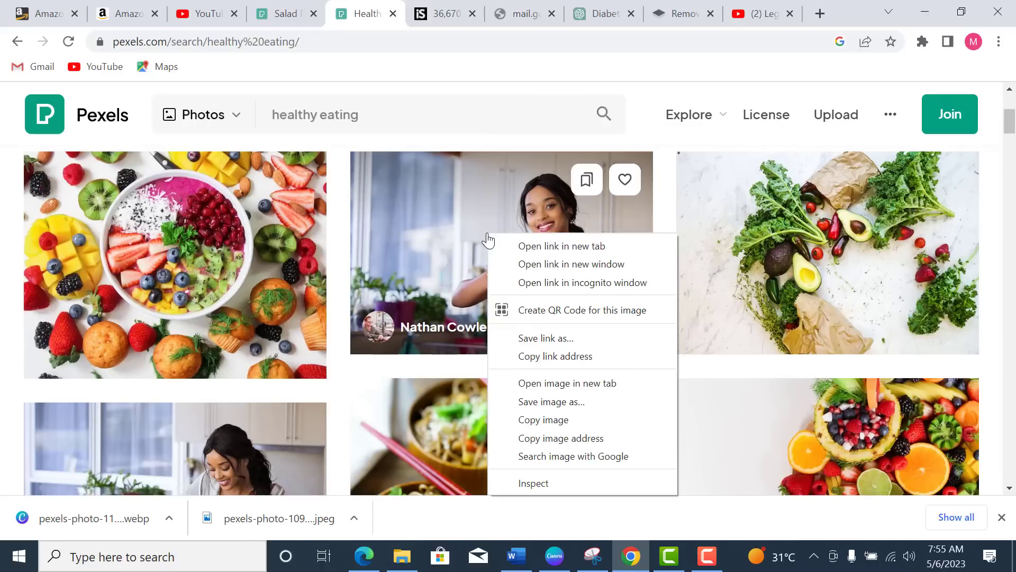
pyautogui.click(576, 247)
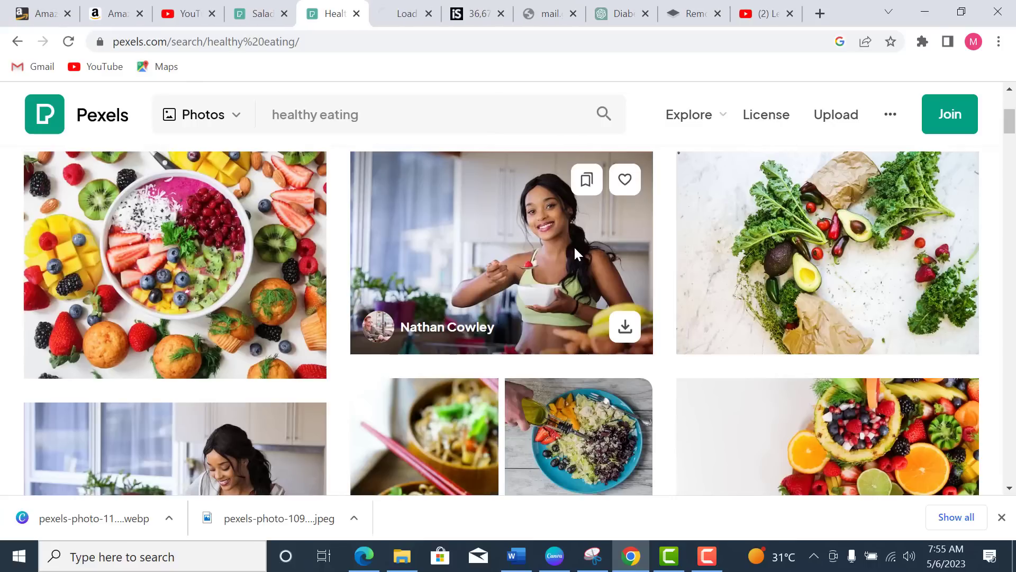
pyautogui.click(399, 14)
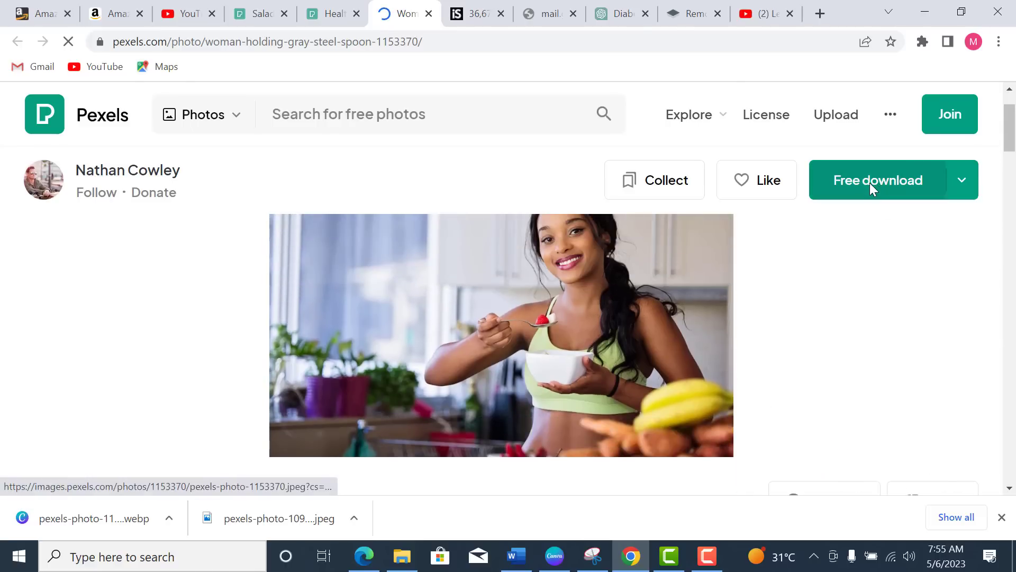
# Step: Download the woman-with-spoon photo 1153370 as a free JPG, then return to the salad results
pyautogui.click(873, 189)
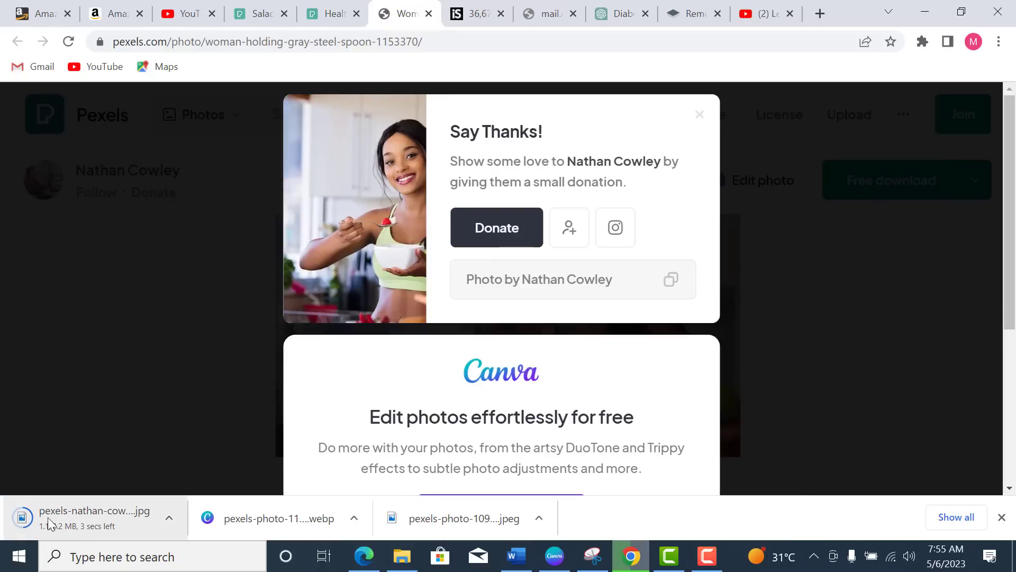
pyautogui.click(68, 518)
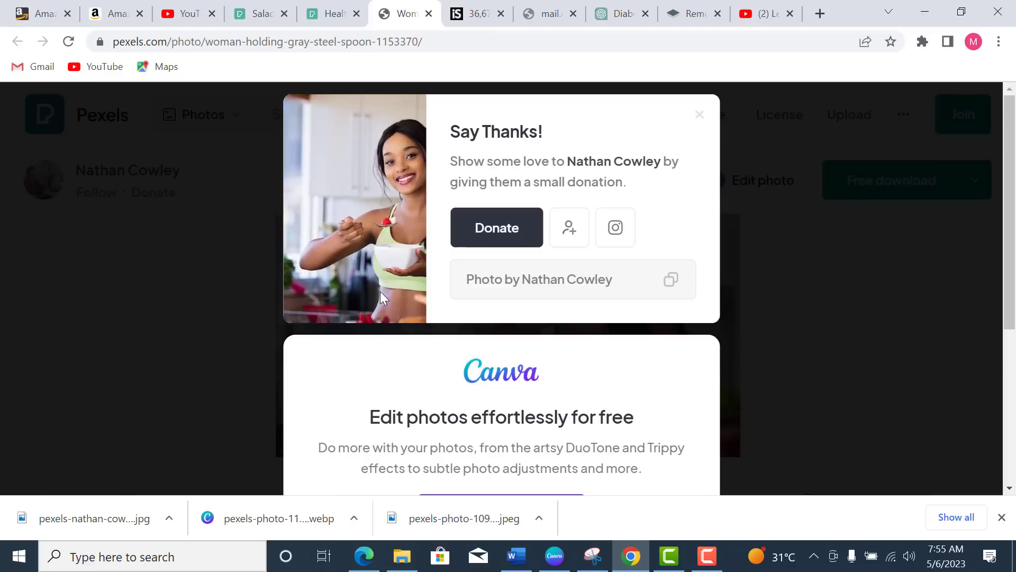
pyautogui.click(264, 14)
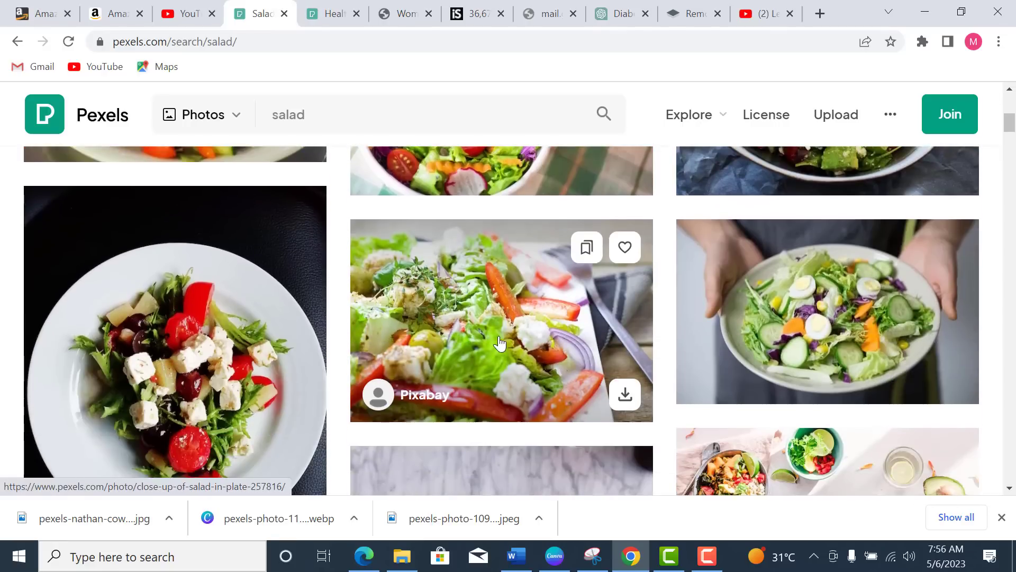
# Step: Save the close-up salad and red onion salad photos to the computer
pyautogui.rightClick(502, 331)
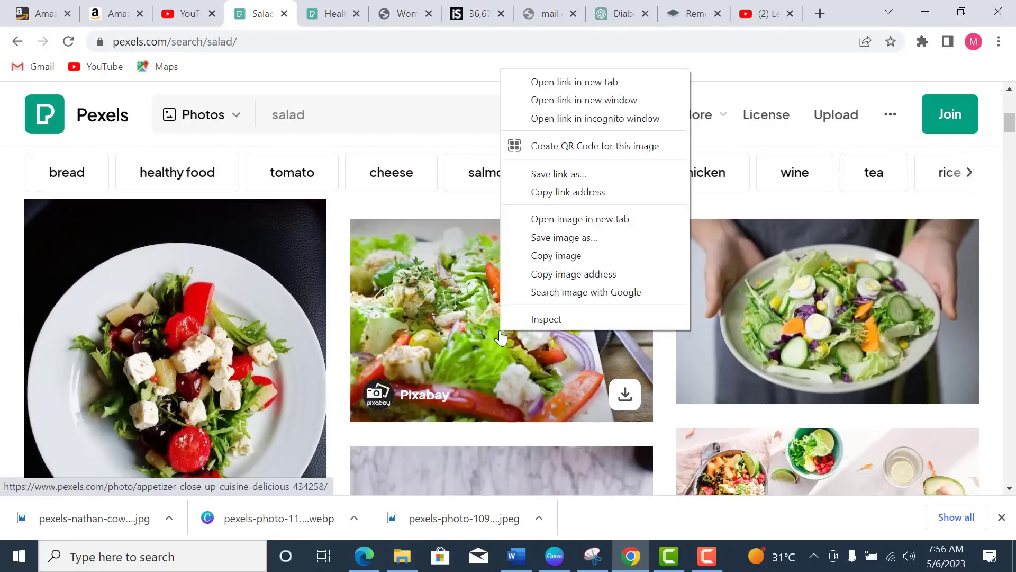
pyautogui.click(558, 237)
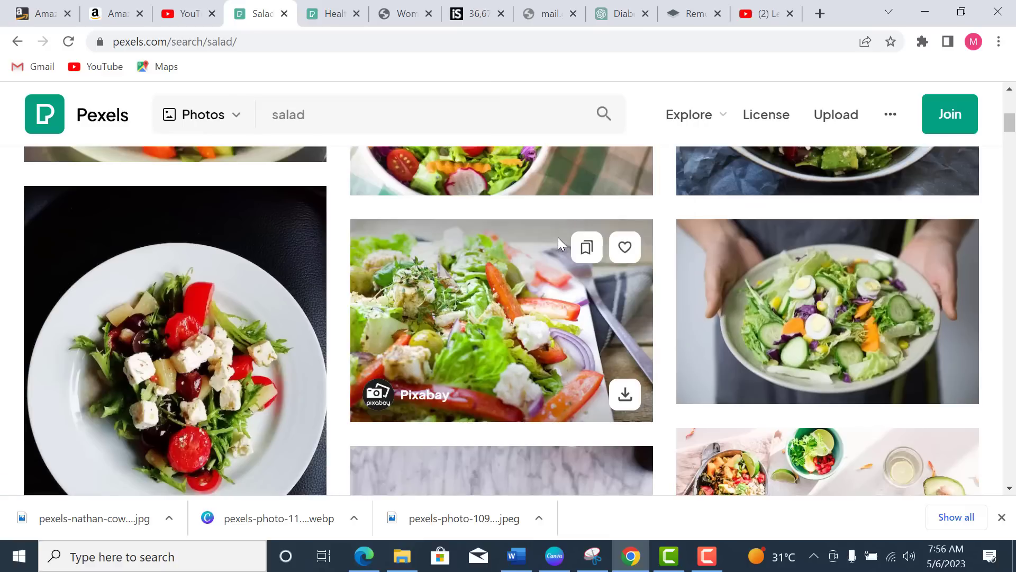
pyautogui.click(377, 353)
pyautogui.scroll(8, 380, 355)
pyautogui.scroll(-3, 381, 363)
pyautogui.rightClick(190, 314)
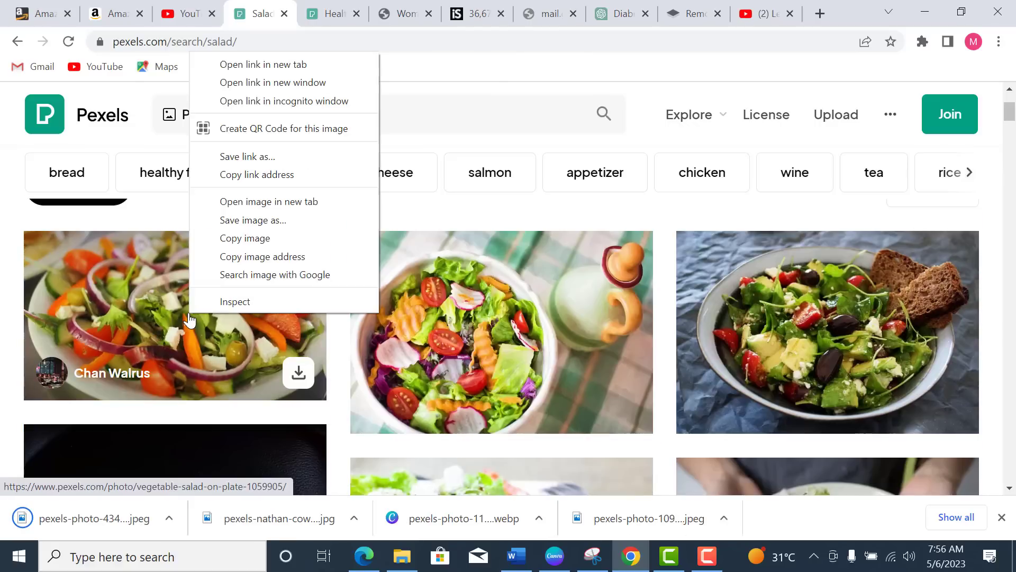
pyautogui.click(256, 221)
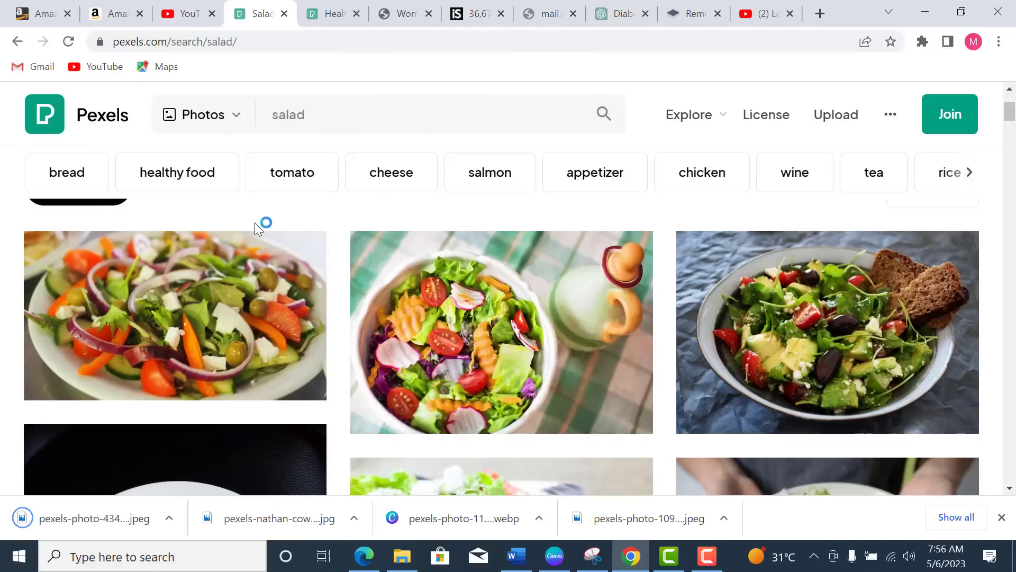
pyautogui.click(373, 354)
# Step: Save the Caesar salad and crouton salad bowl photos to the computer
pyautogui.scroll(-6, 509, 360)
pyautogui.scroll(1, 545, 365)
pyautogui.scroll(-3, 546, 365)
pyautogui.rightClick(511, 283)
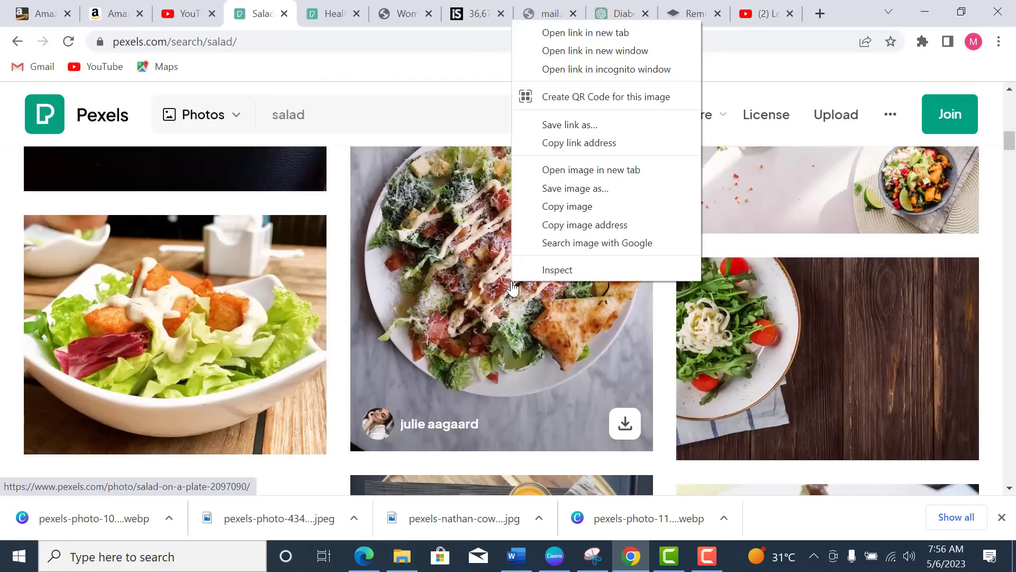
pyautogui.click(579, 189)
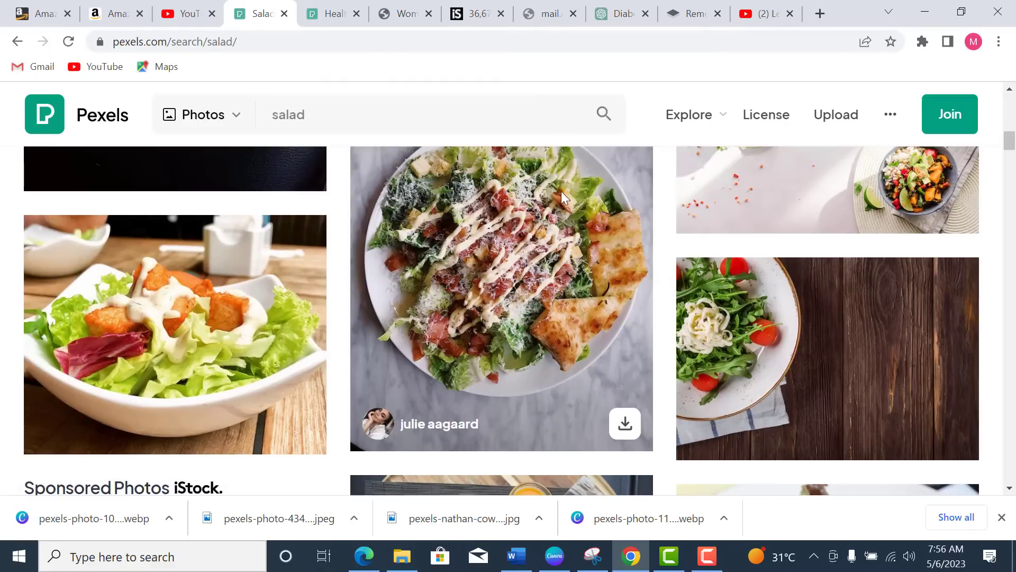
pyautogui.click(375, 352)
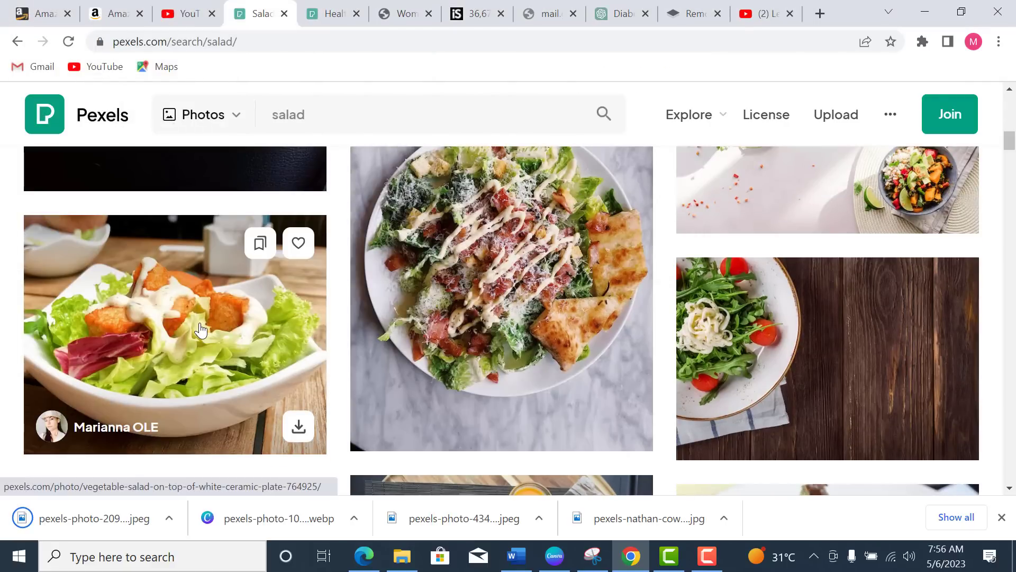
pyautogui.rightClick(197, 326)
pyautogui.click(264, 233)
pyautogui.click(357, 354)
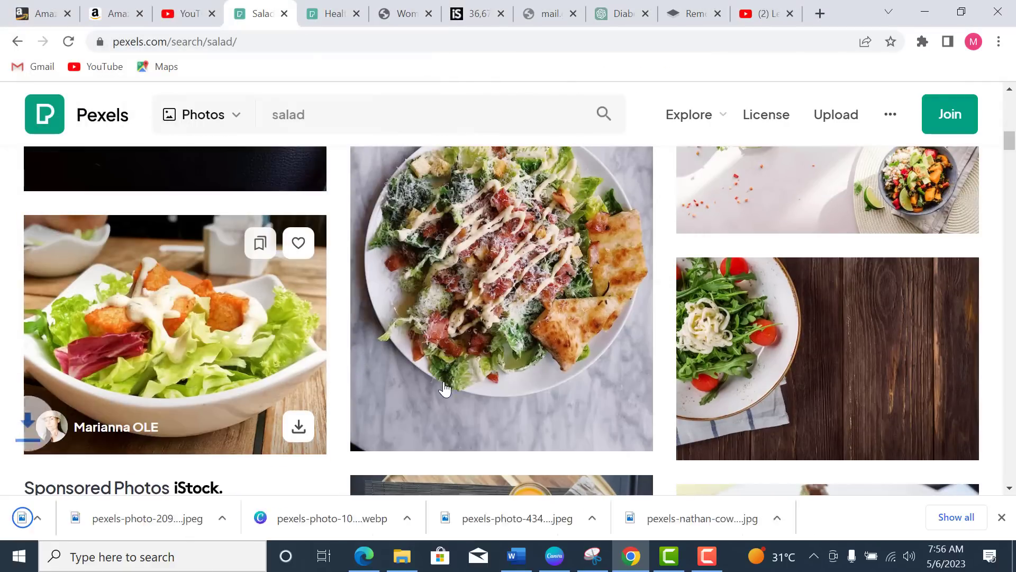
pyautogui.scroll(-5, 439, 384)
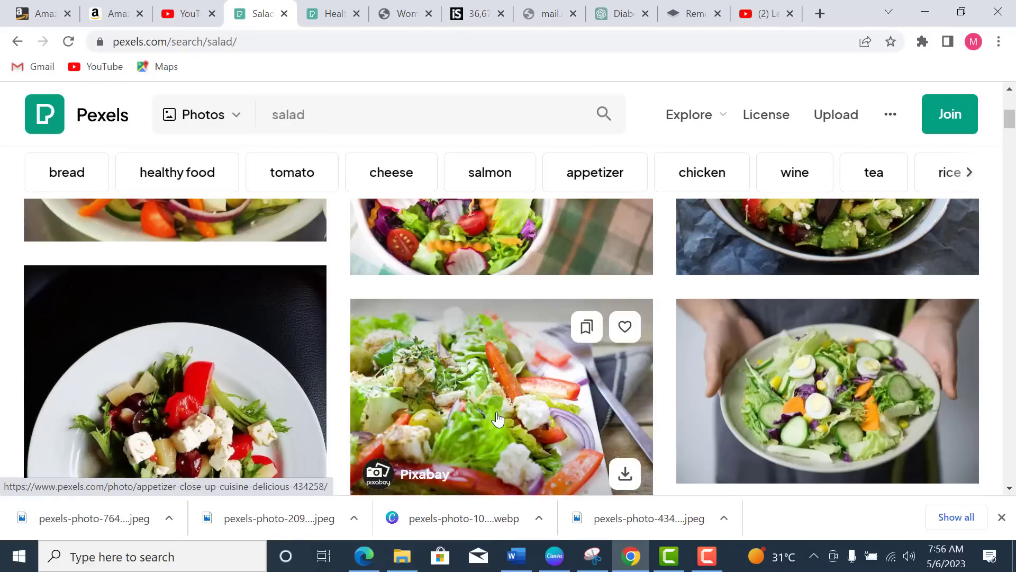
pyautogui.scroll(-7, 498, 418)
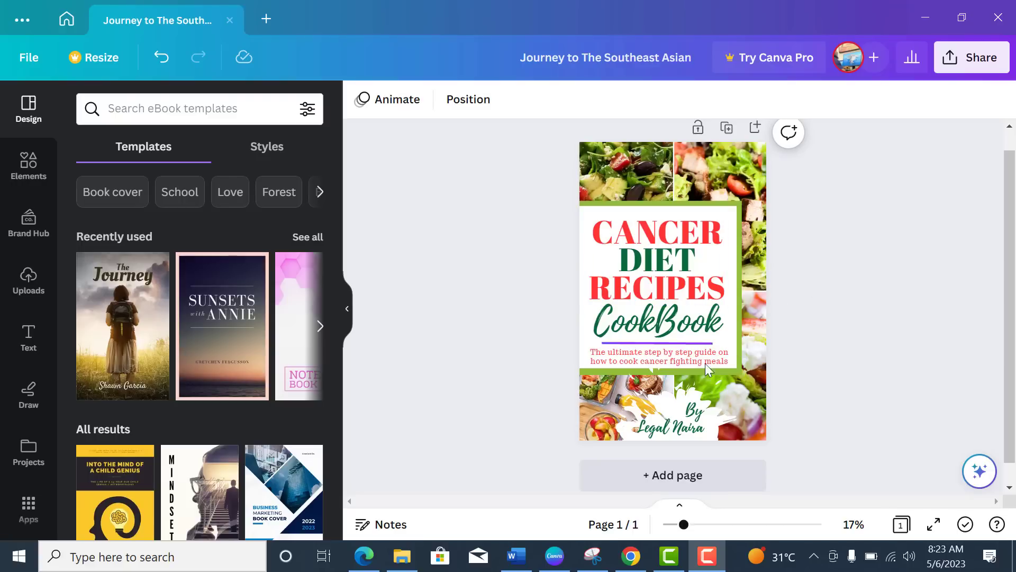
# Step: Switch to the CANCER DIET RECIPES cookbook cover design in Canva
pyautogui.click(881, 255)
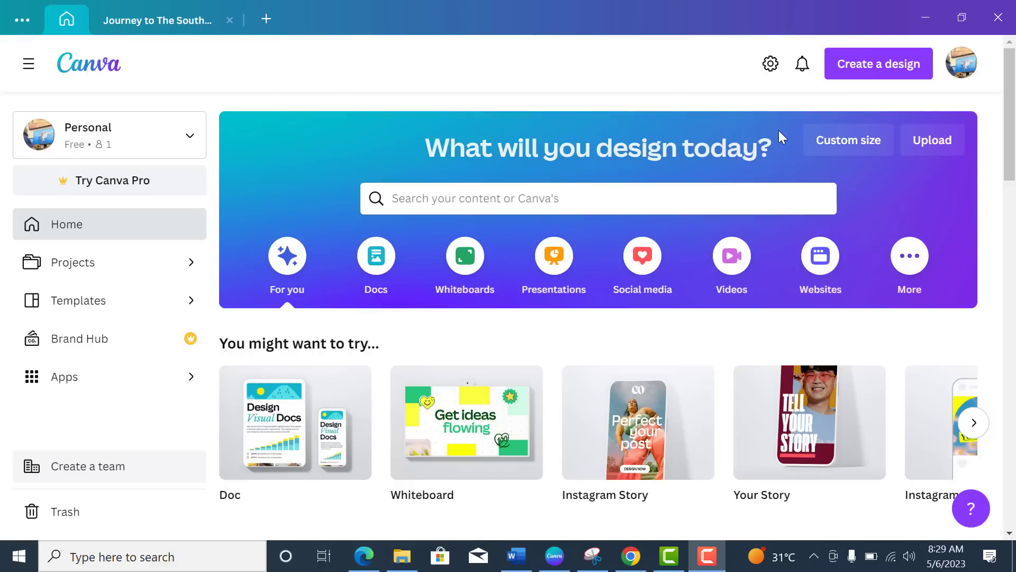
# Step: Create a new custom-size 1410 × 2240 px design and select its blank page
pyautogui.click(900, 65)
pyautogui.click(901, 66)
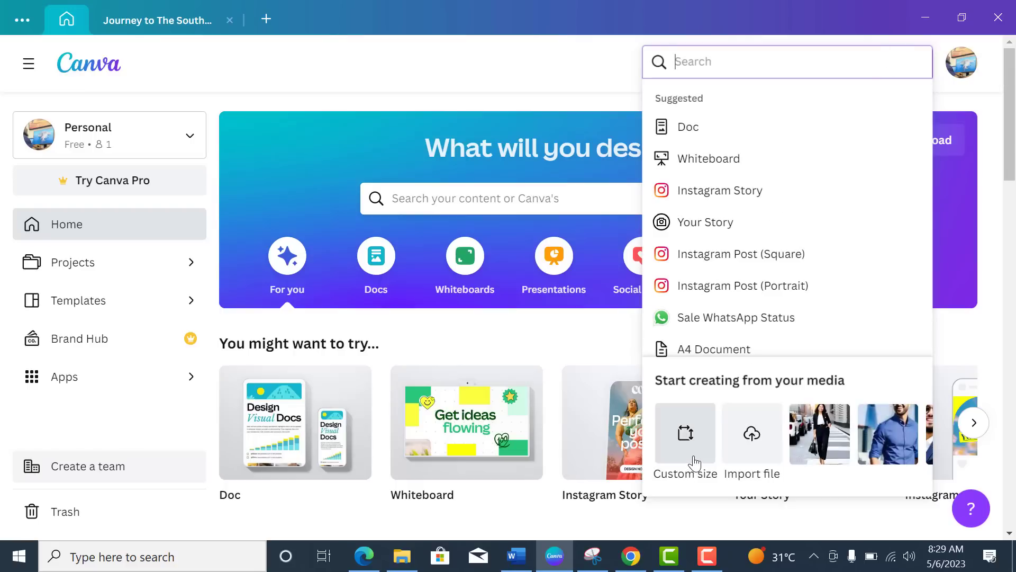
pyautogui.click(696, 464)
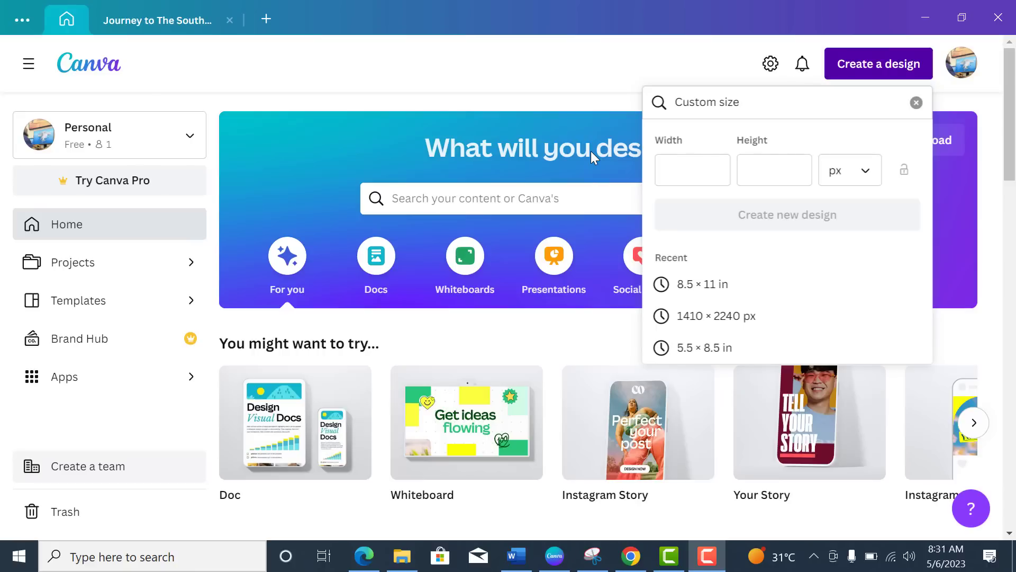
pyautogui.click(709, 177)
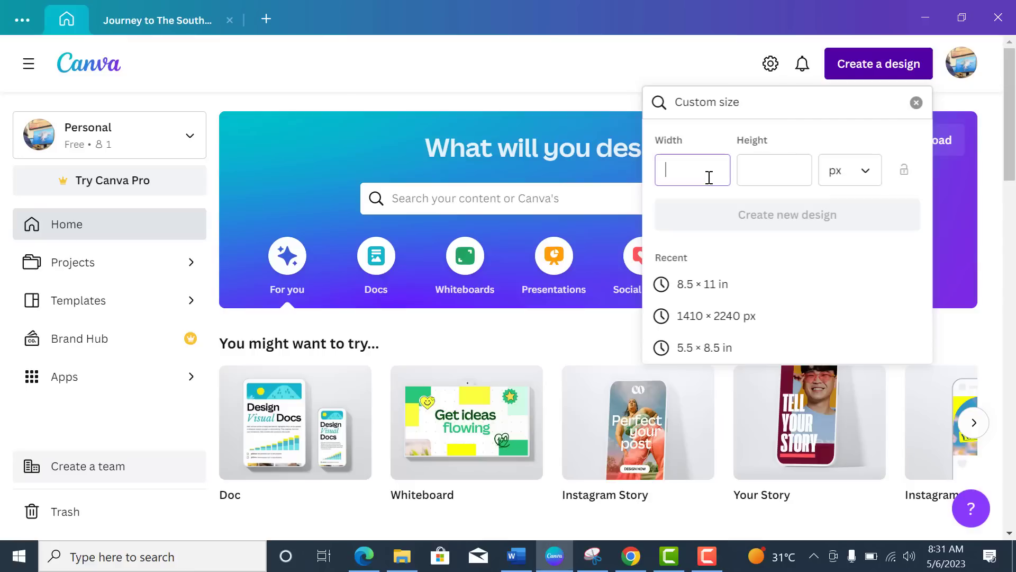
pyautogui.write('1410')
pyautogui.click(785, 177)
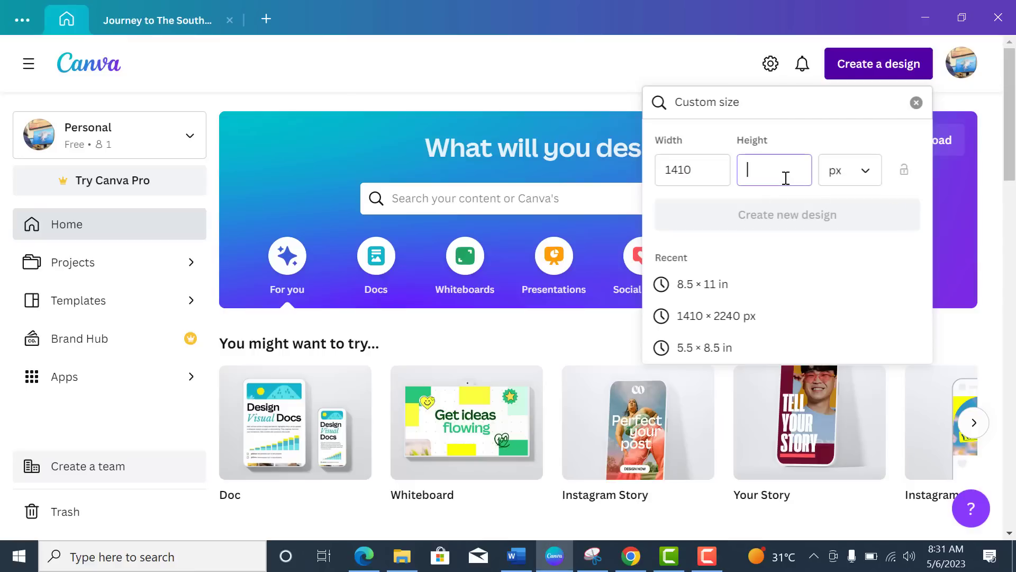
pyautogui.write('2240')
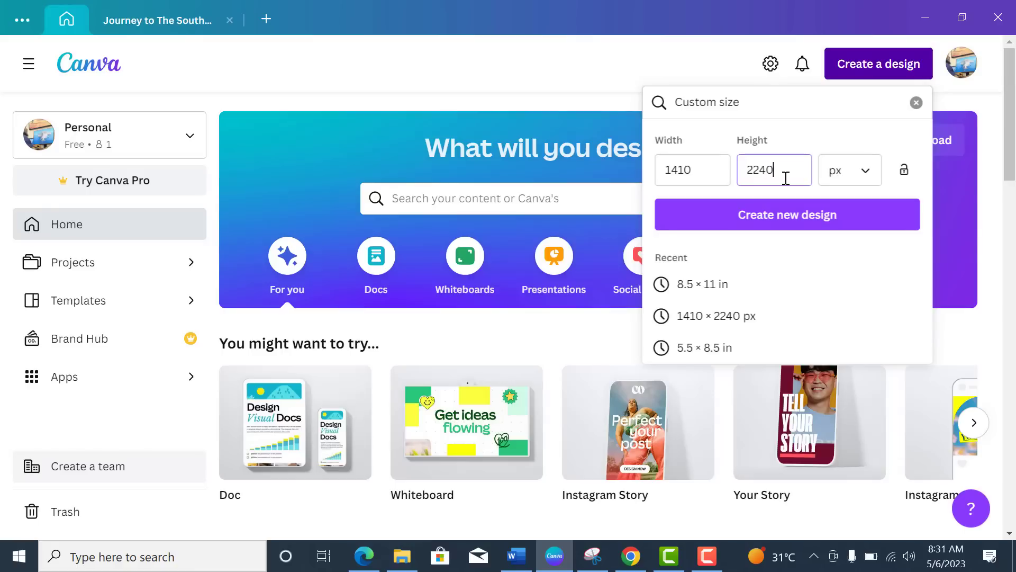
pyautogui.click(813, 223)
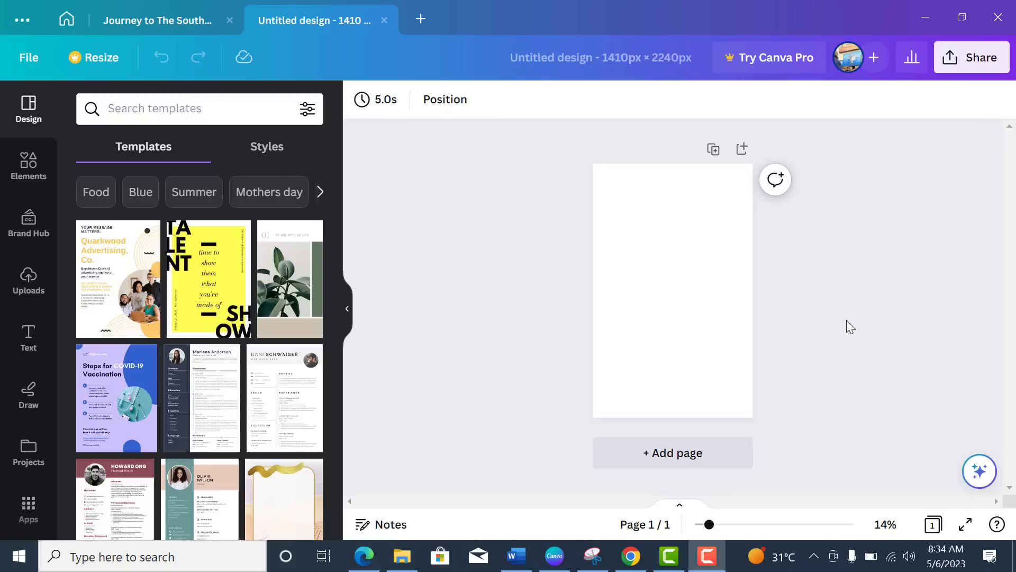
pyautogui.click(626, 203)
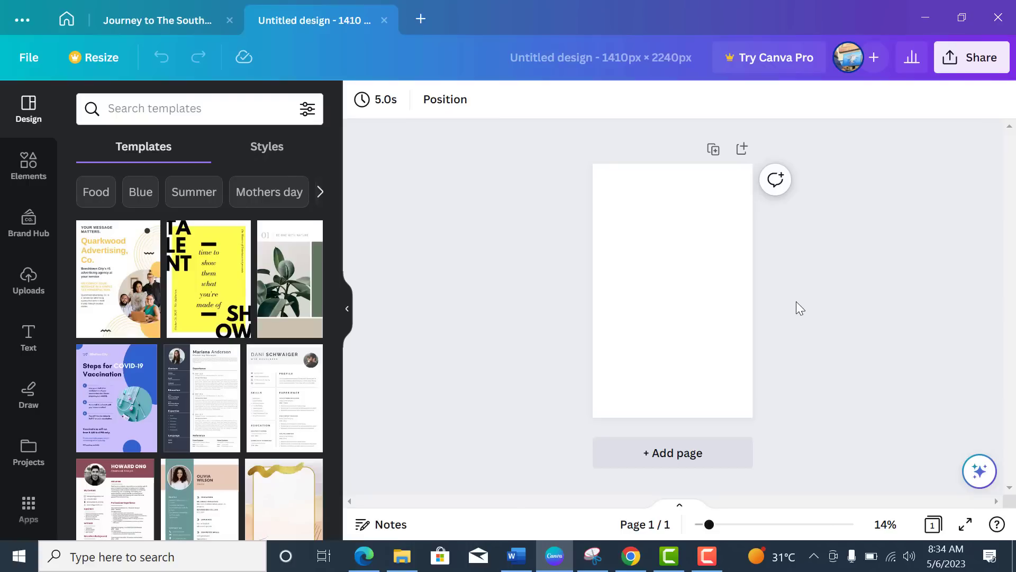
# Step: Drag a downloaded Pexels salad photo into the Canva design's uploads
pyautogui.click(630, 556)
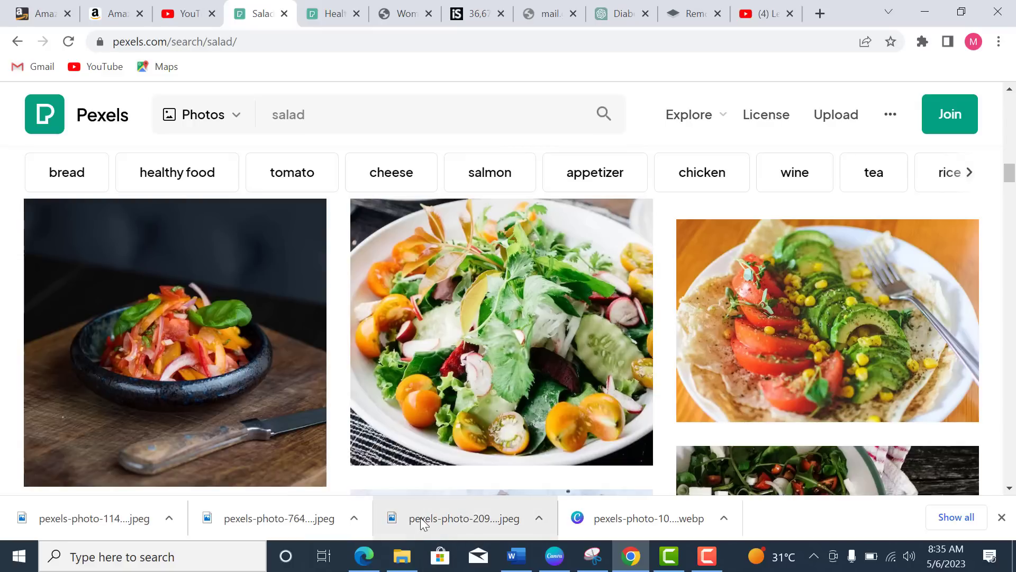
pyautogui.moveTo(421, 524); pyautogui.dragTo(518, 375)
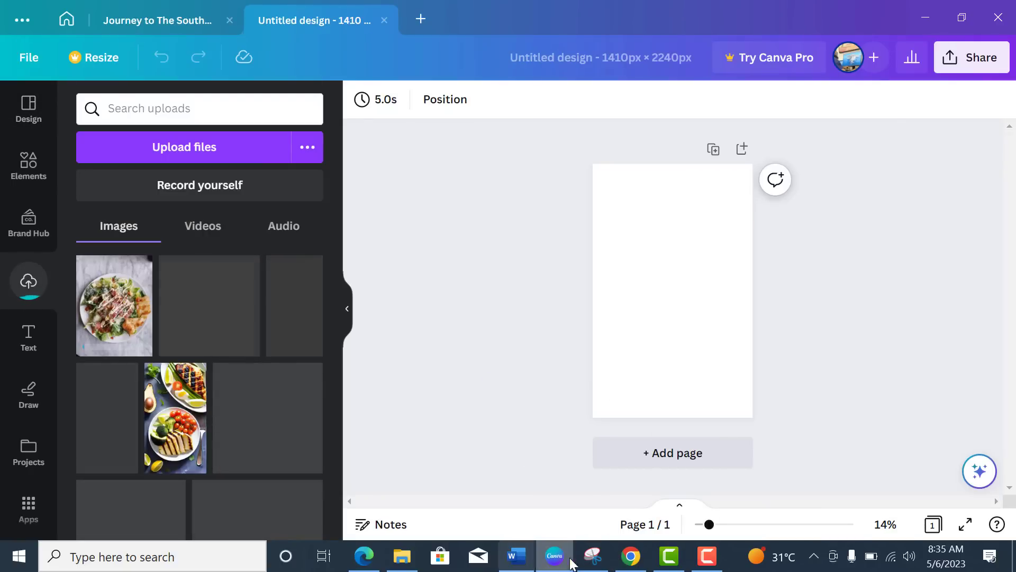
# Step: Drag two more downloaded salad photos, including the tomato, avocado and corn salad, into Canva's uploads
pyautogui.click(631, 556)
pyautogui.moveTo(286, 520); pyautogui.dragTo(476, 333)
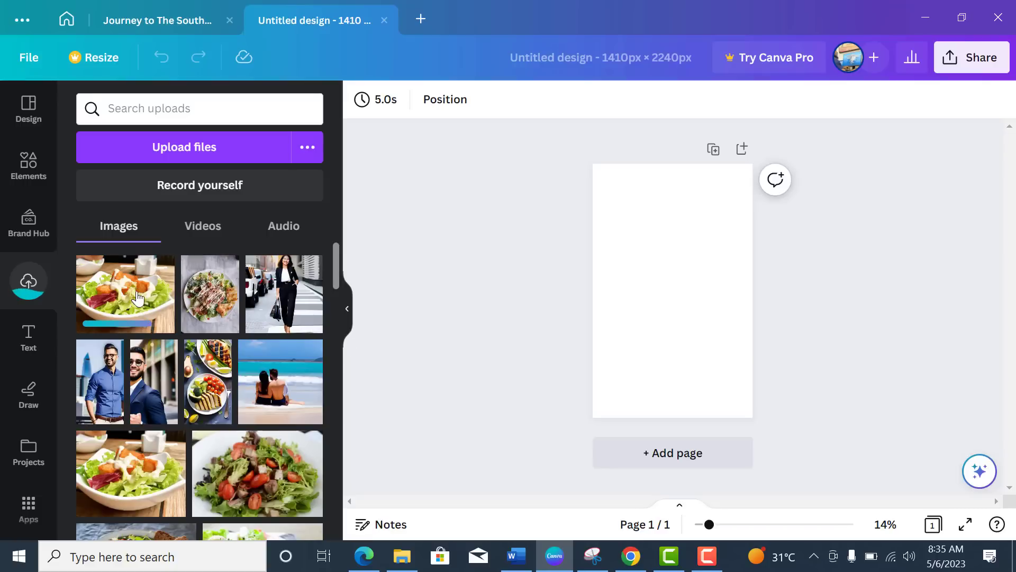
pyautogui.click(617, 554)
pyautogui.moveTo(62, 527); pyautogui.dragTo(505, 379)
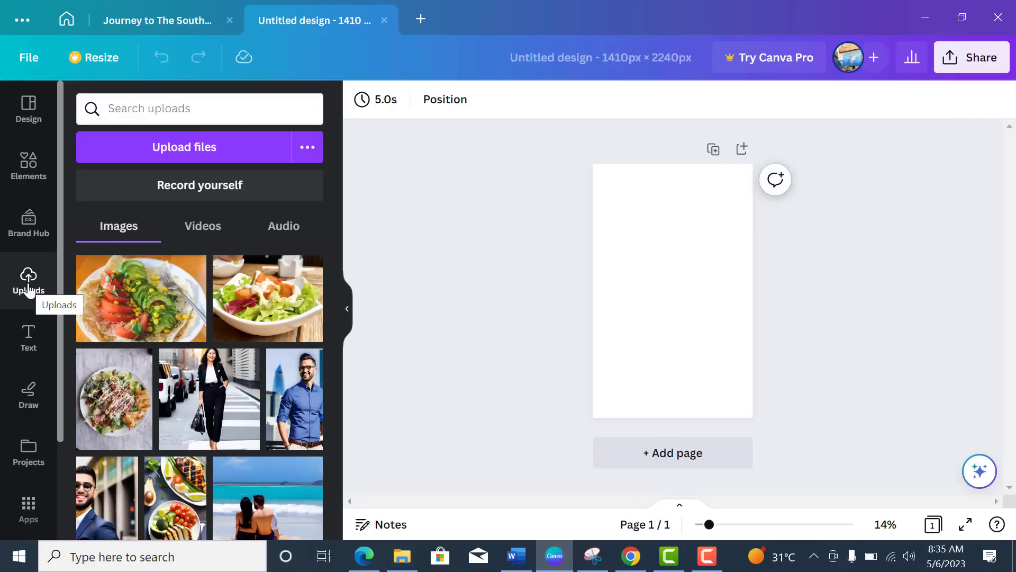
# Step: Upload the woman-with-salad-bowl and red onion salad photos from the Downloads folder
pyautogui.click(196, 154)
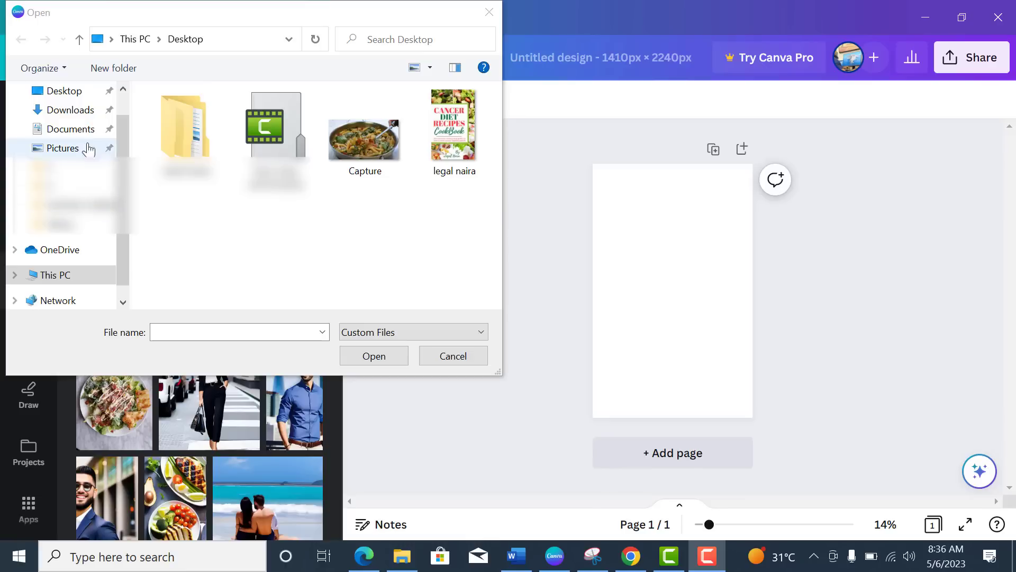
pyautogui.click(82, 112)
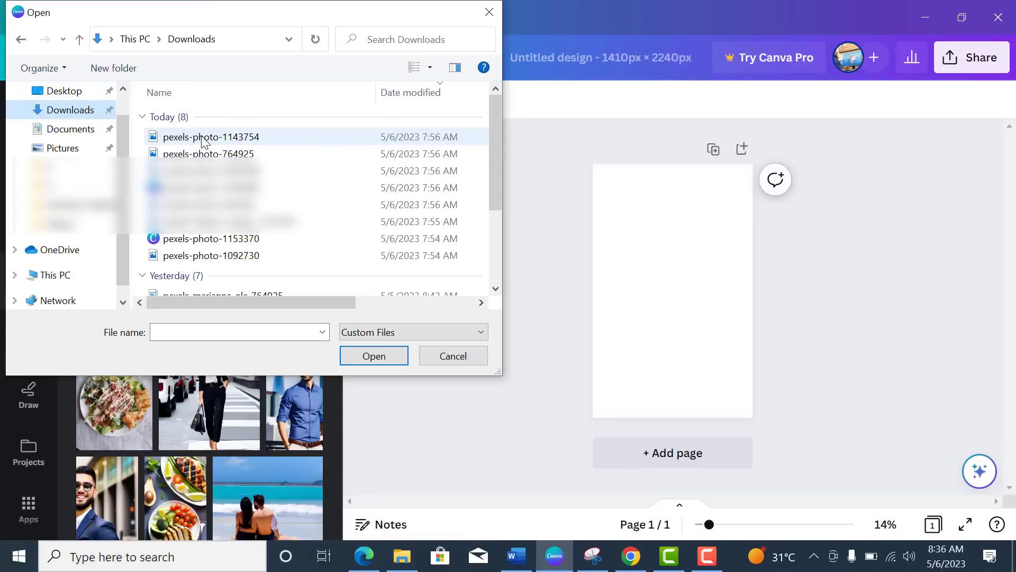
pyautogui.click(222, 205)
pyautogui.keyDown('ctrl'); pyautogui.click(222, 221); pyautogui.keyUp('ctrl')
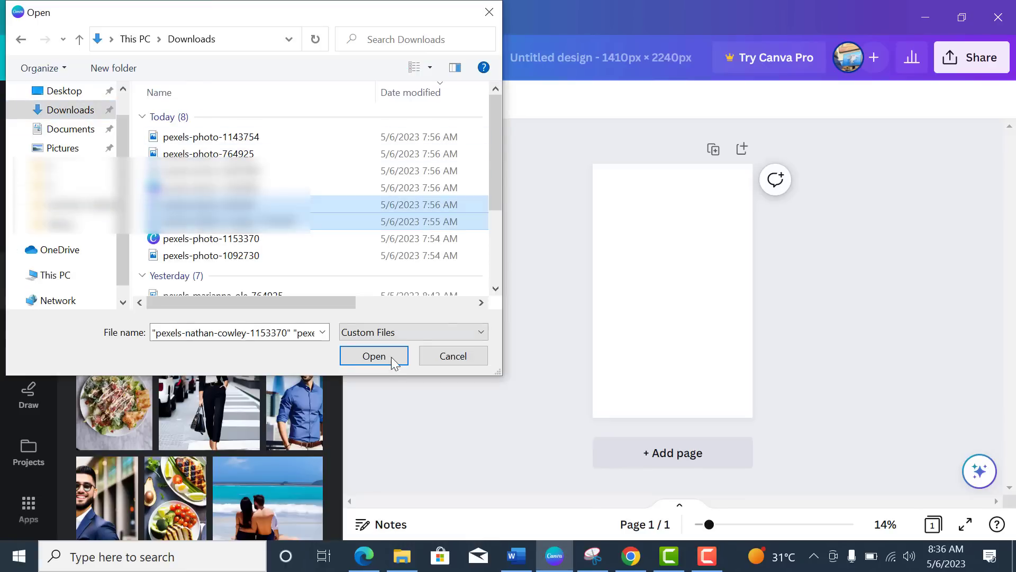
pyautogui.click(379, 362)
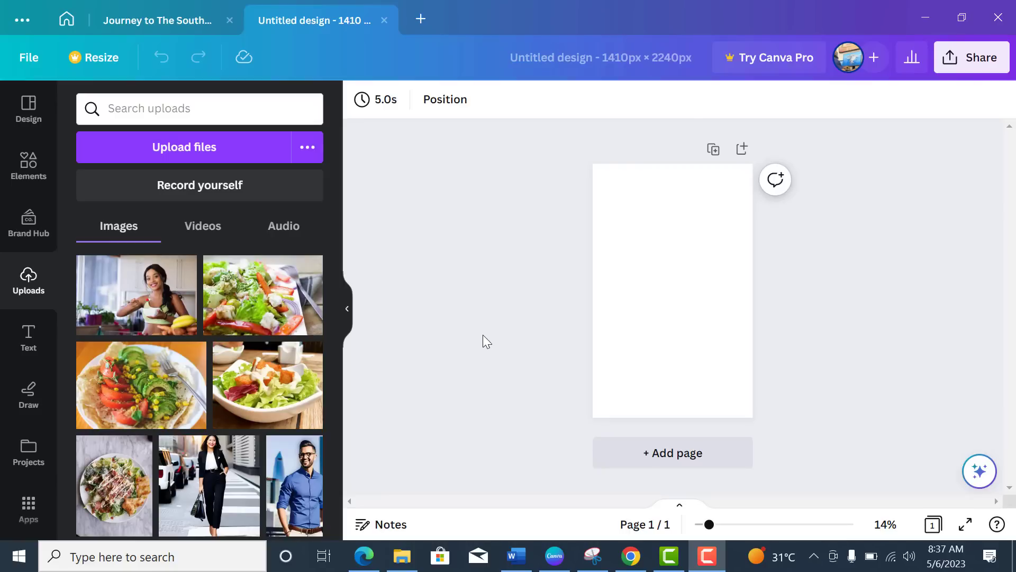
# Step: Search Canva's Elements for 'grids'
pyautogui.click(31, 169)
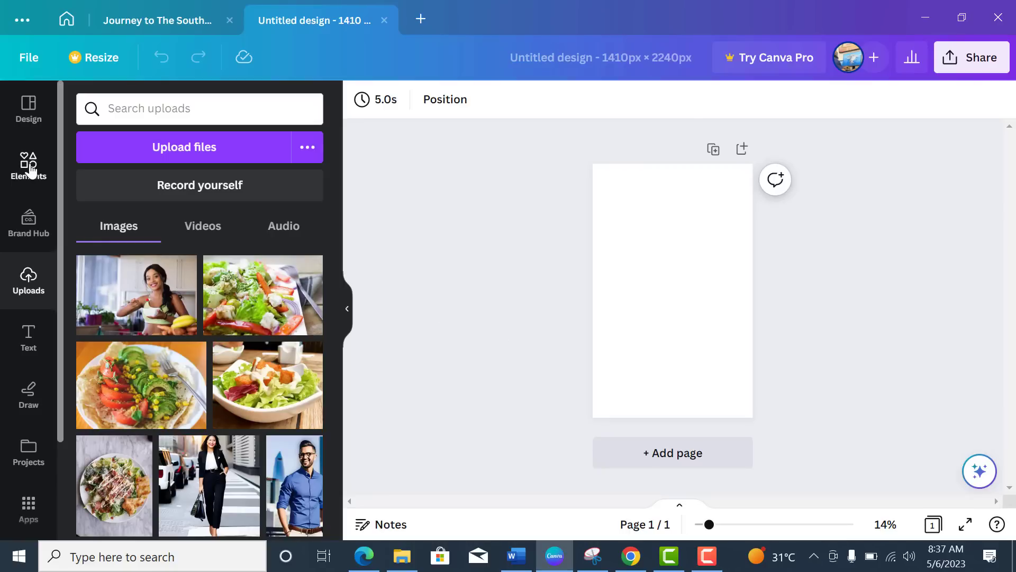
pyautogui.click(30, 168)
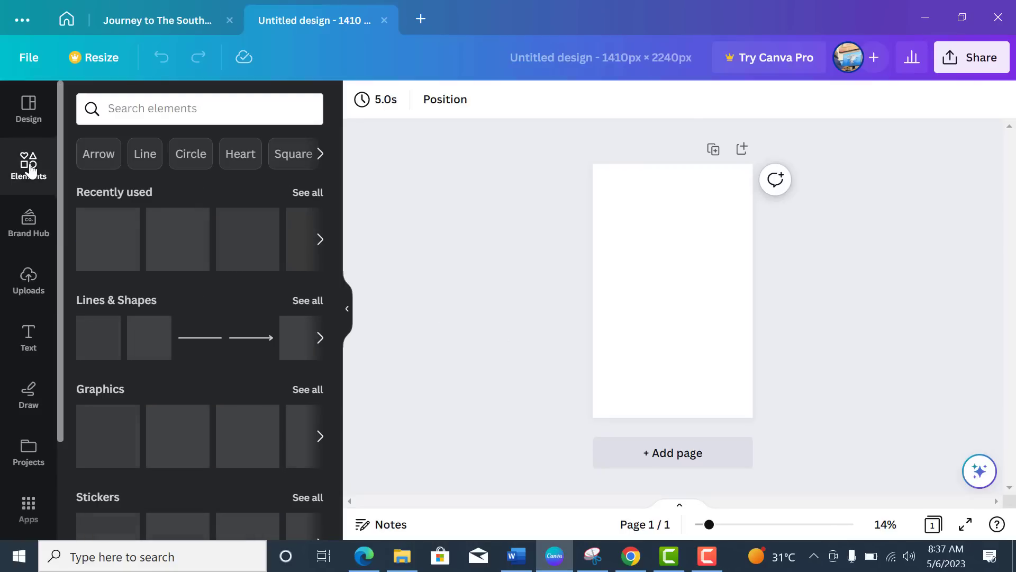
pyautogui.click(203, 111)
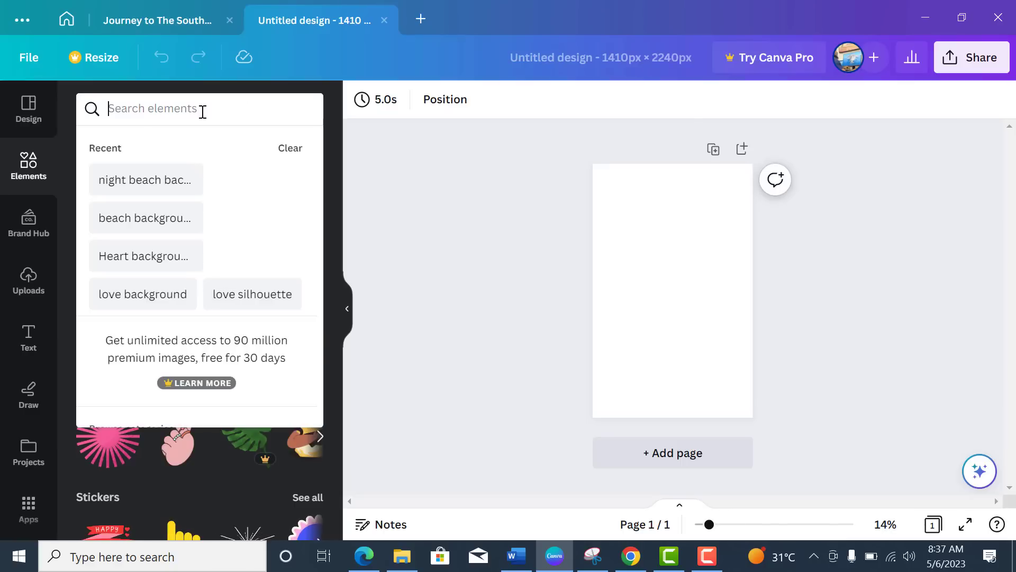
pyautogui.write('grids')
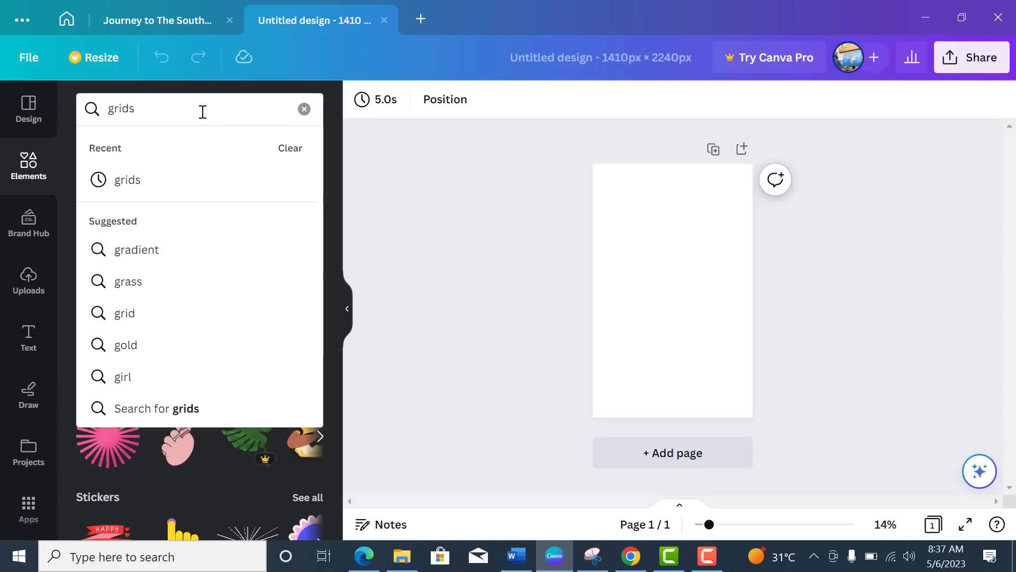
pyautogui.press('Return')
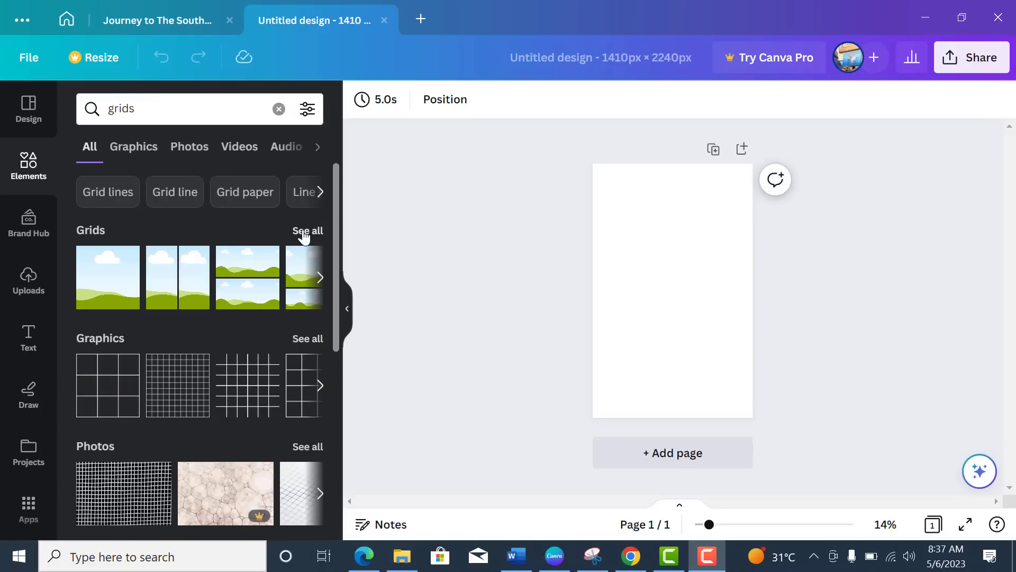
# Step: Browse the full Grids collection of photo layouts
pyautogui.click(304, 233)
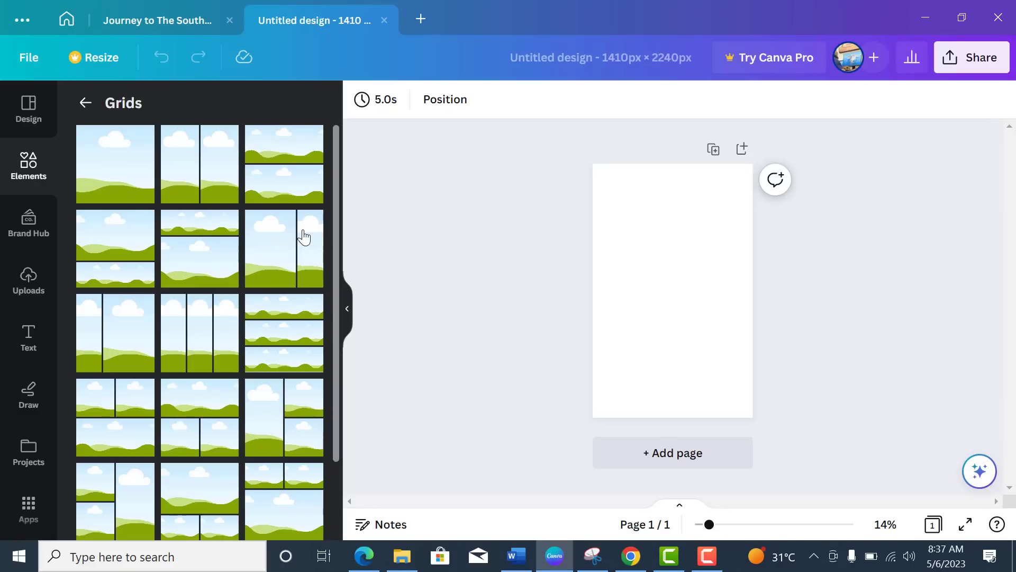
pyautogui.scroll(-10, 304, 233)
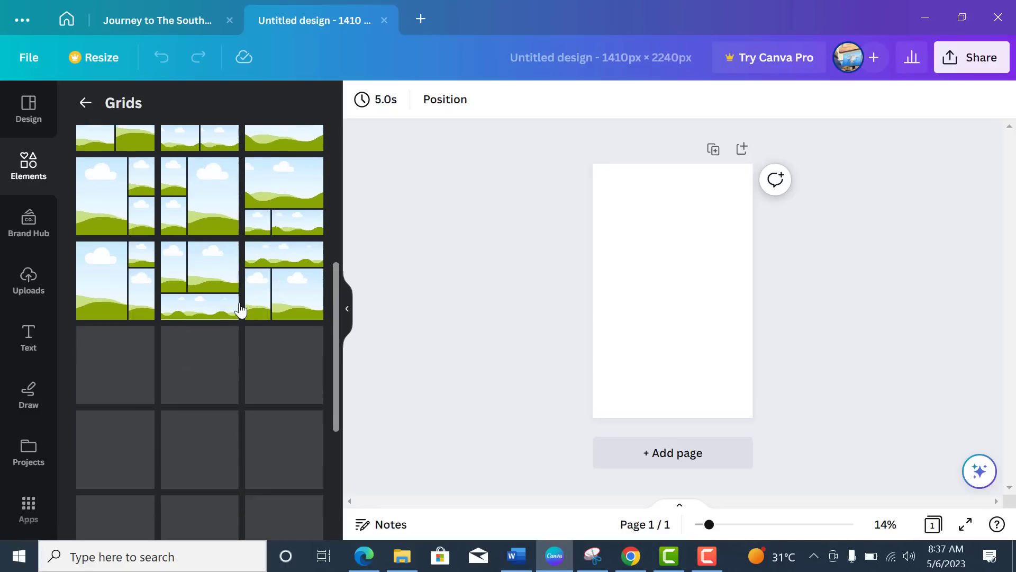
pyautogui.scroll(-1, 240, 307)
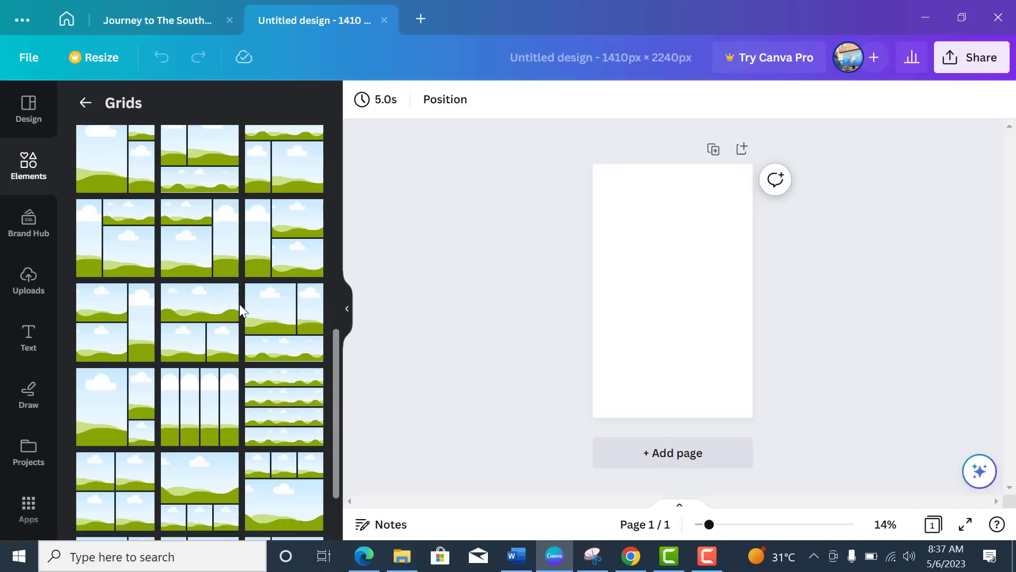
pyautogui.scroll(-8, 240, 304)
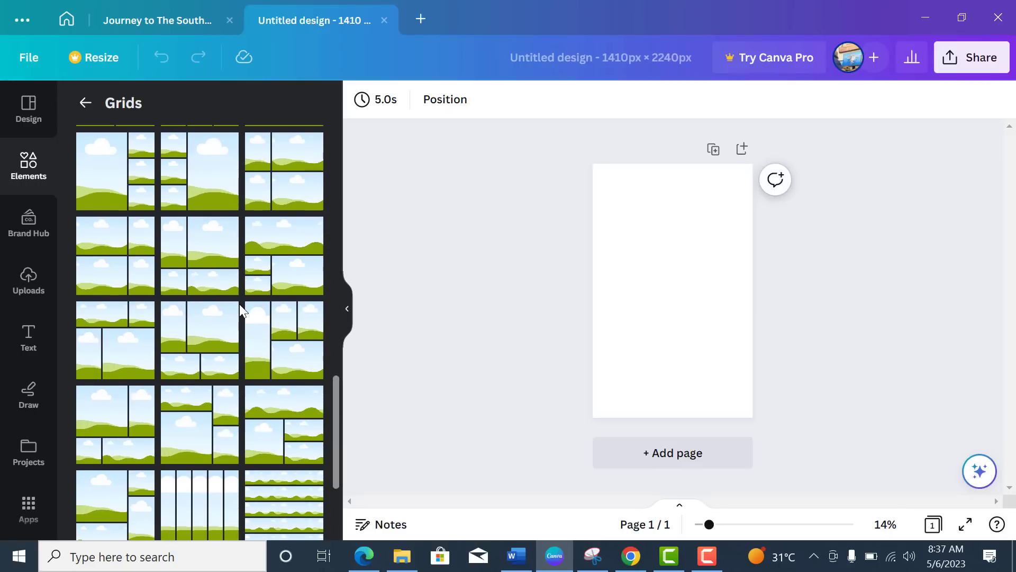
pyautogui.scroll(-5, 239, 304)
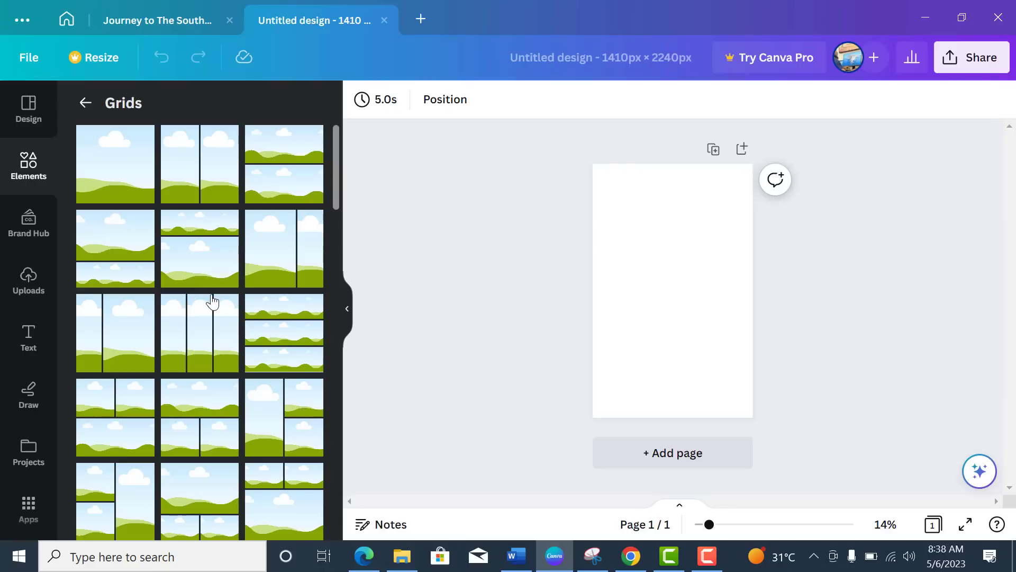
pyautogui.scroll(-2, 212, 301)
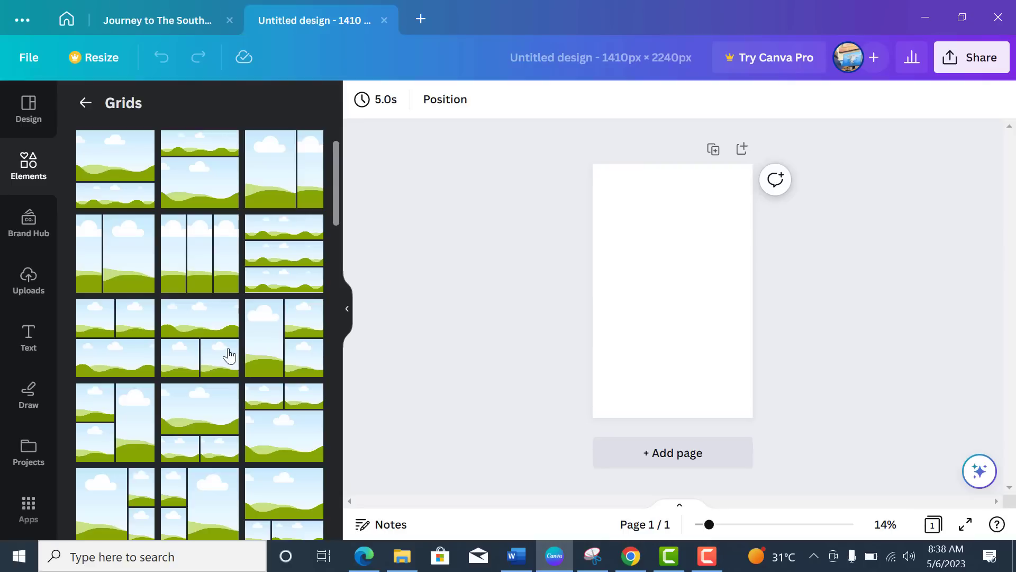
pyautogui.scroll(-2, 229, 355)
pyautogui.scroll(-3, 229, 354)
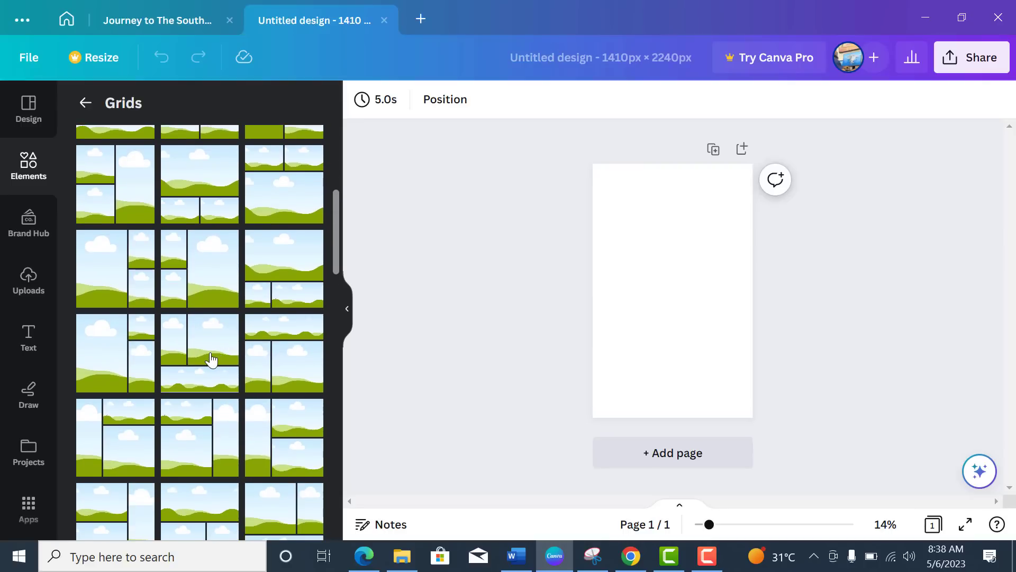
pyautogui.scroll(-3, 229, 359)
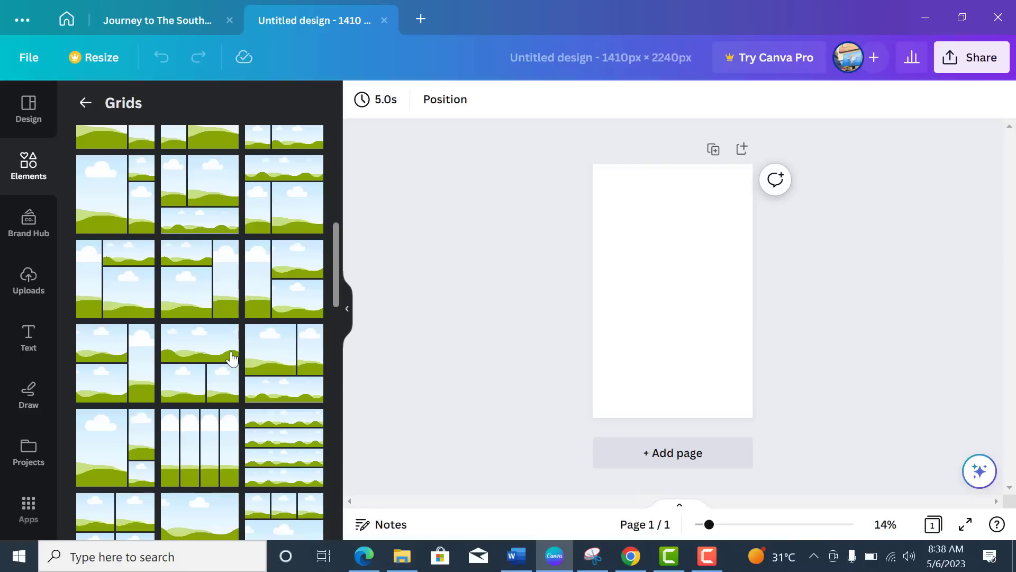
pyautogui.scroll(6, 229, 355)
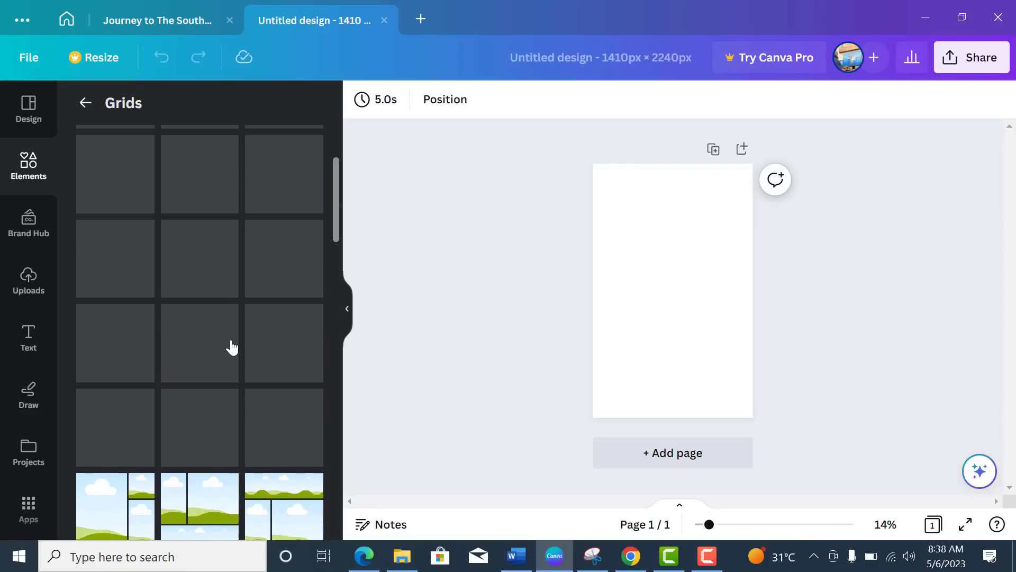
pyautogui.scroll(3, 233, 347)
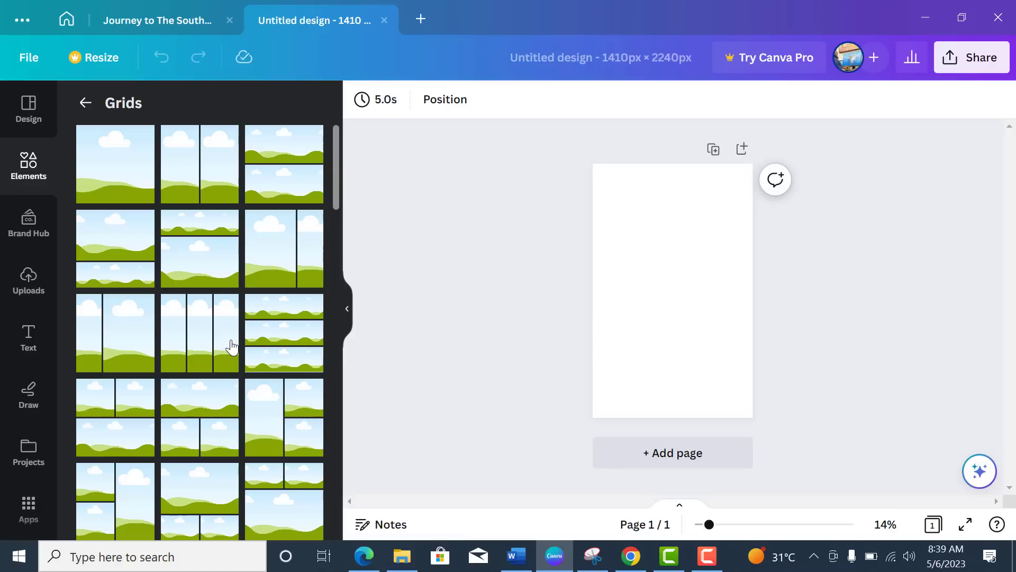
# Step: Fill page 1 with the red onion salad photo in a single-cell grid, stretched to cover the page
pyautogui.click(120, 165)
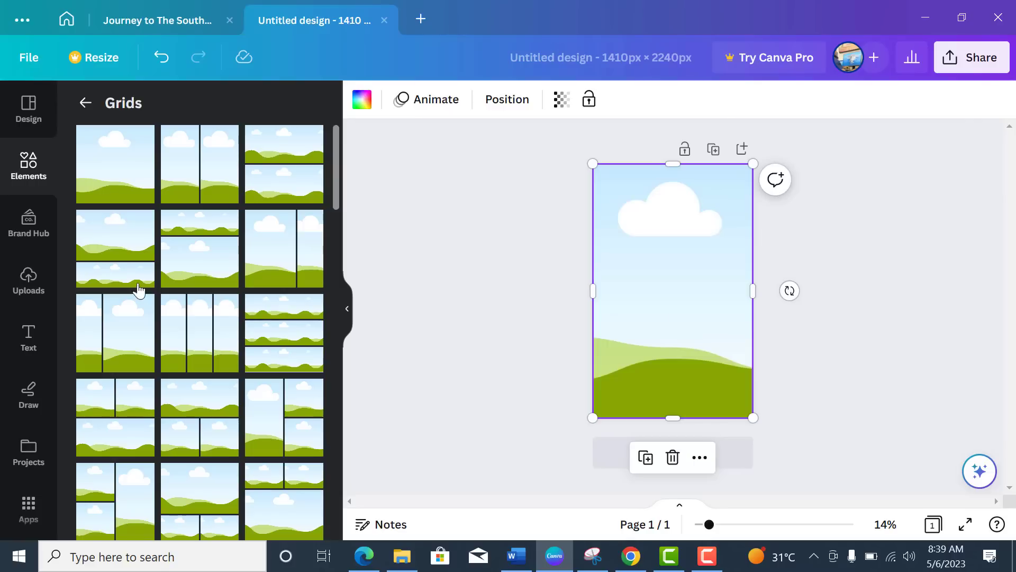
pyautogui.click(32, 290)
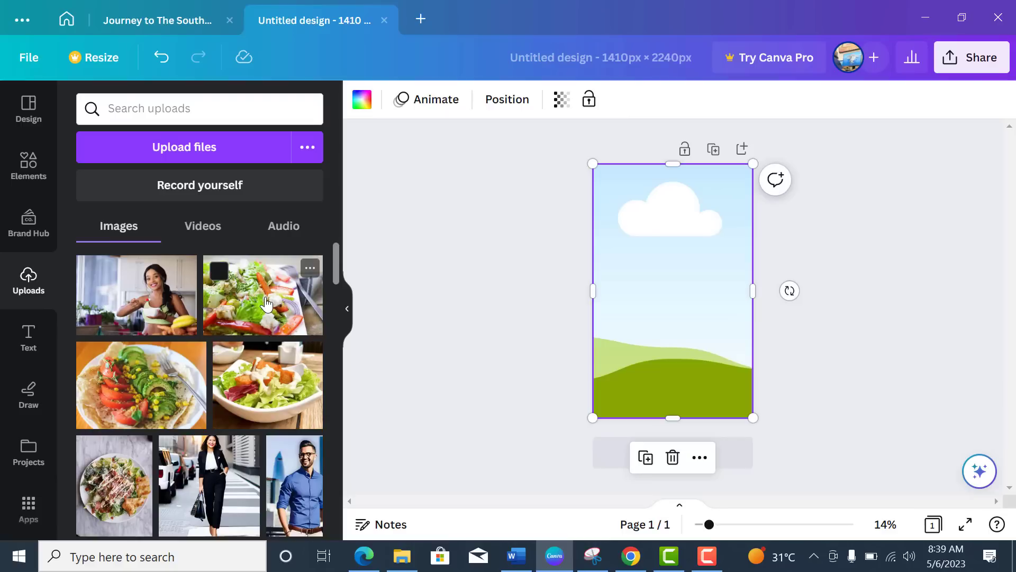
pyautogui.click(270, 324)
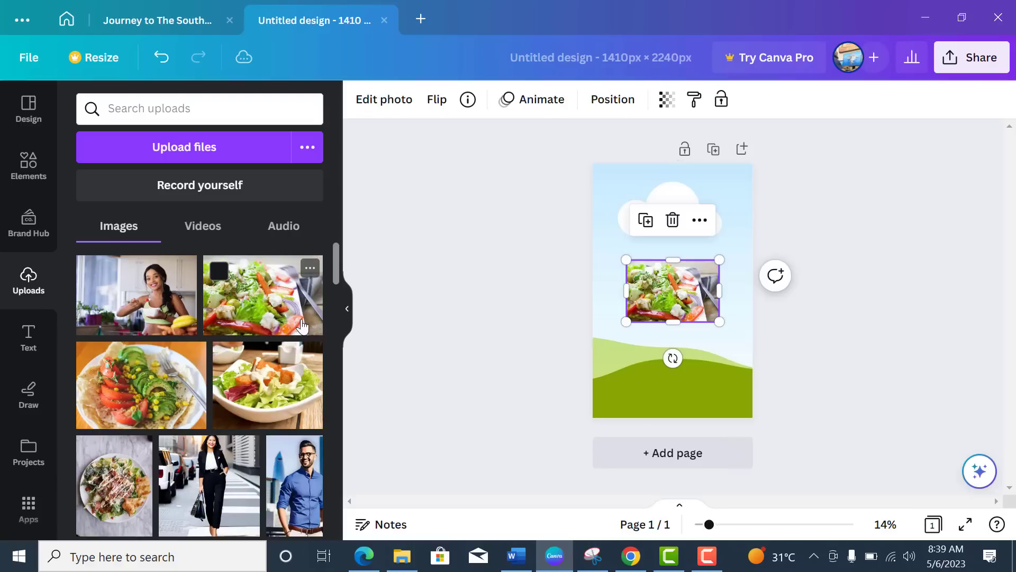
pyautogui.moveTo(626, 321); pyautogui.dragTo(593, 345)
pyautogui.moveTo(719, 260); pyautogui.dragTo(757, 232)
pyautogui.moveTo(675, 233); pyautogui.dragTo(669, 163)
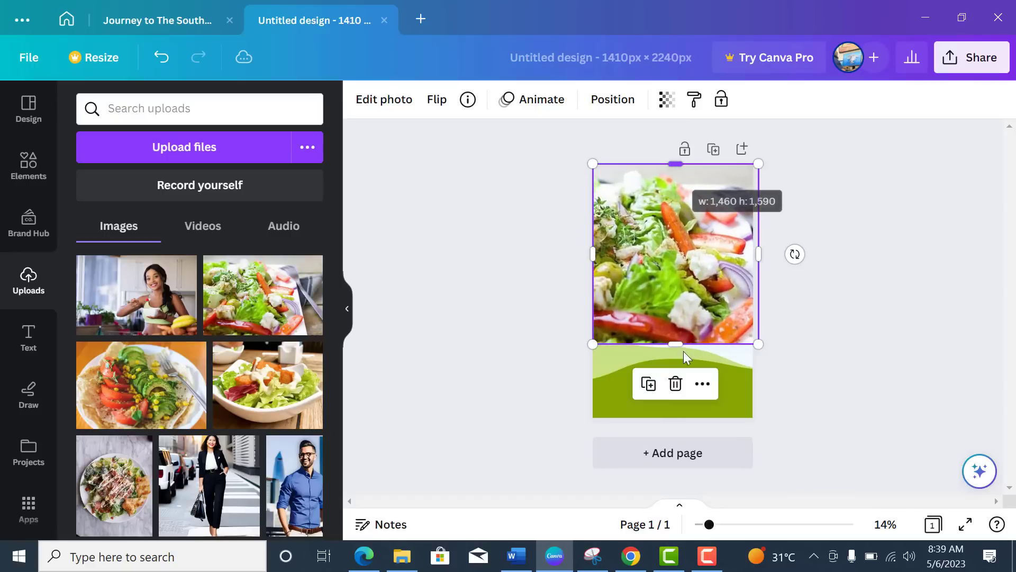
pyautogui.moveTo(673, 344); pyautogui.dragTo(672, 425)
pyautogui.click(859, 288)
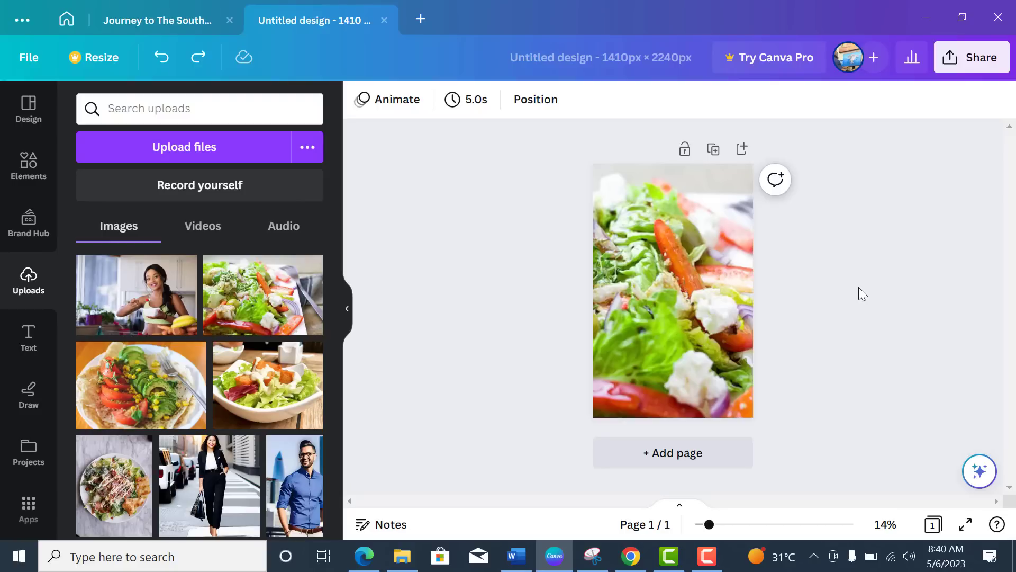
pyautogui.moveTo(324, 283)
pyautogui.moveTo(290, 332)
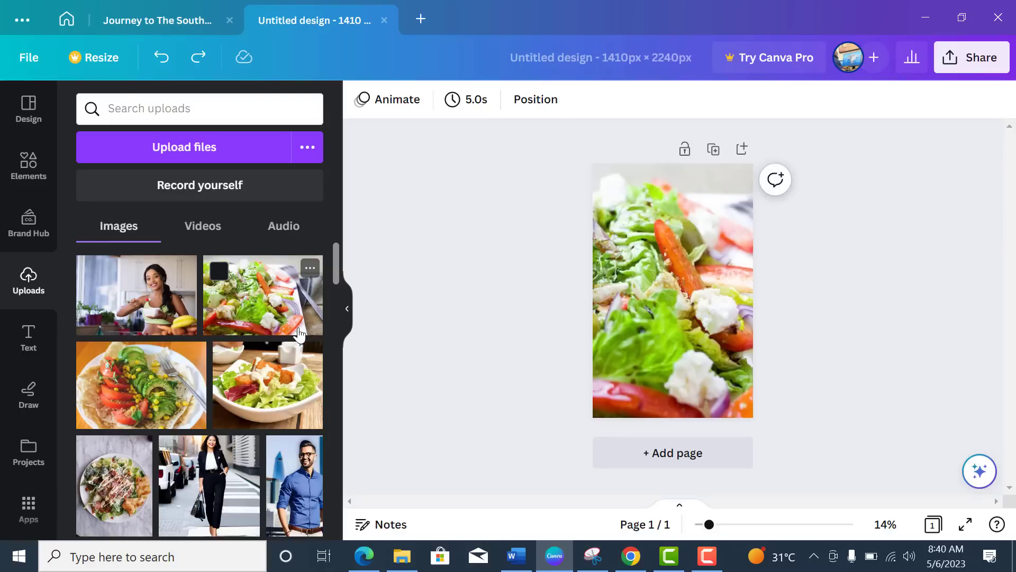
pyautogui.click(618, 259)
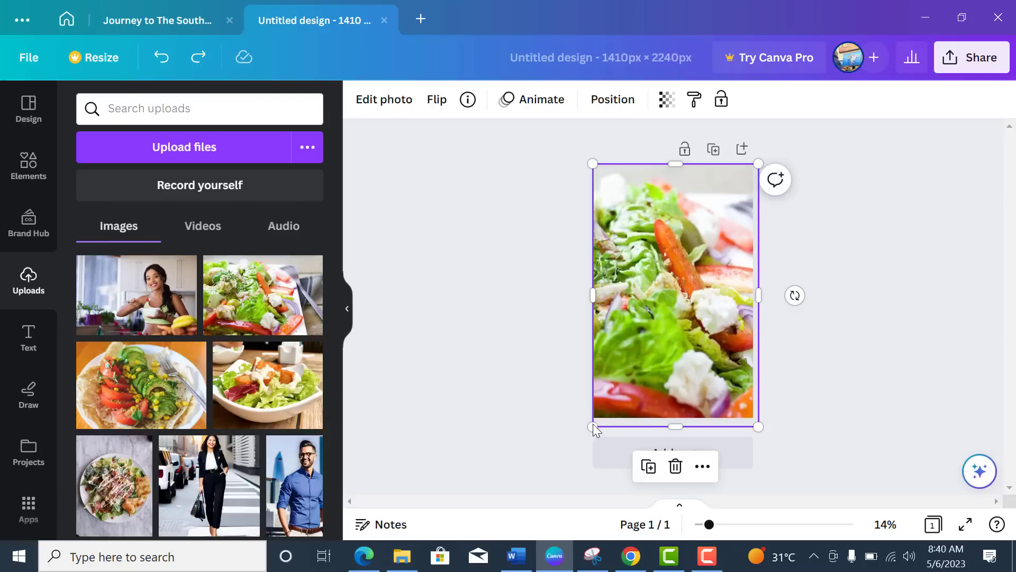
# Step: Crop the page 1 salad photo tighter by enlarging it toward the top right and bottom left
pyautogui.doubleClick(747, 378)
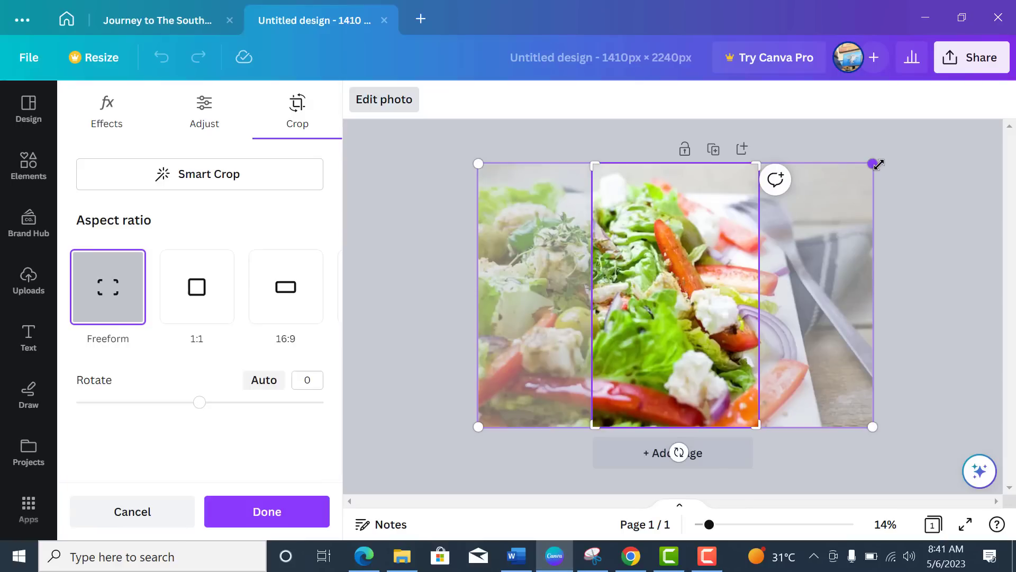
pyautogui.moveTo(874, 164); pyautogui.dragTo(920, 132)
pyautogui.moveTo(480, 427); pyautogui.dragTo(418, 466)
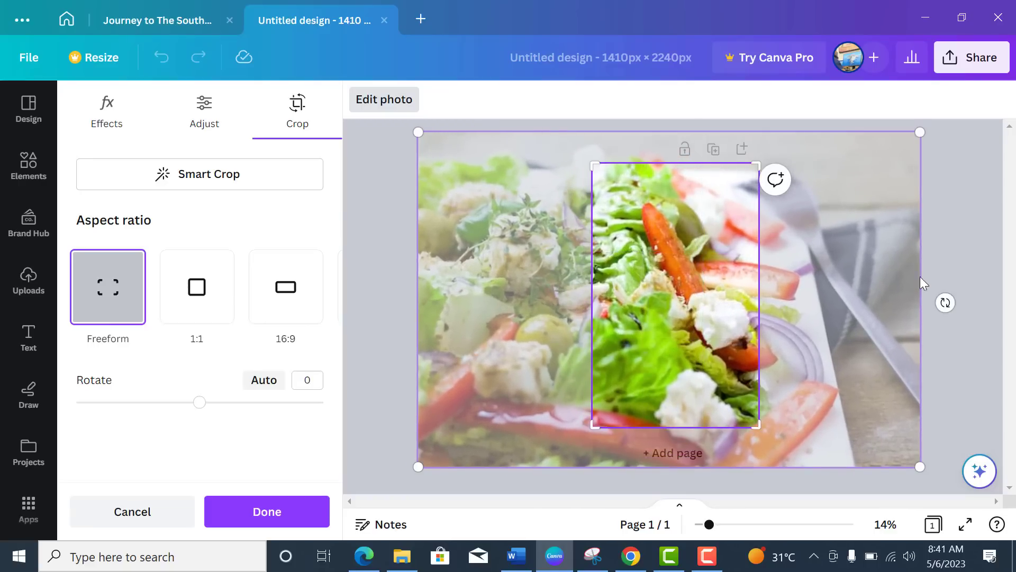
pyautogui.click(935, 269)
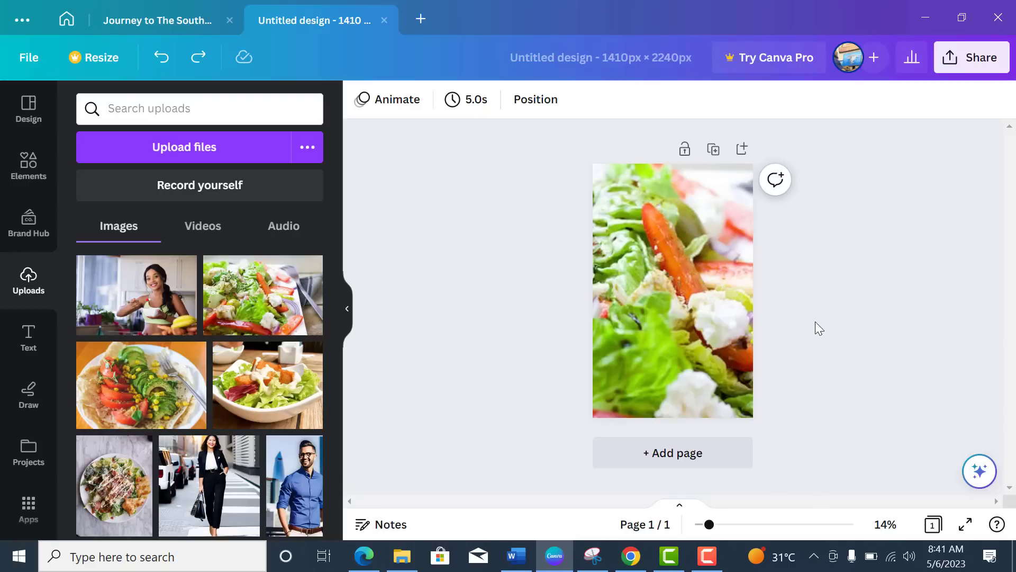
# Step: Add page 2 and stretch the salad photo until it covers the whole page
pyautogui.click(742, 150)
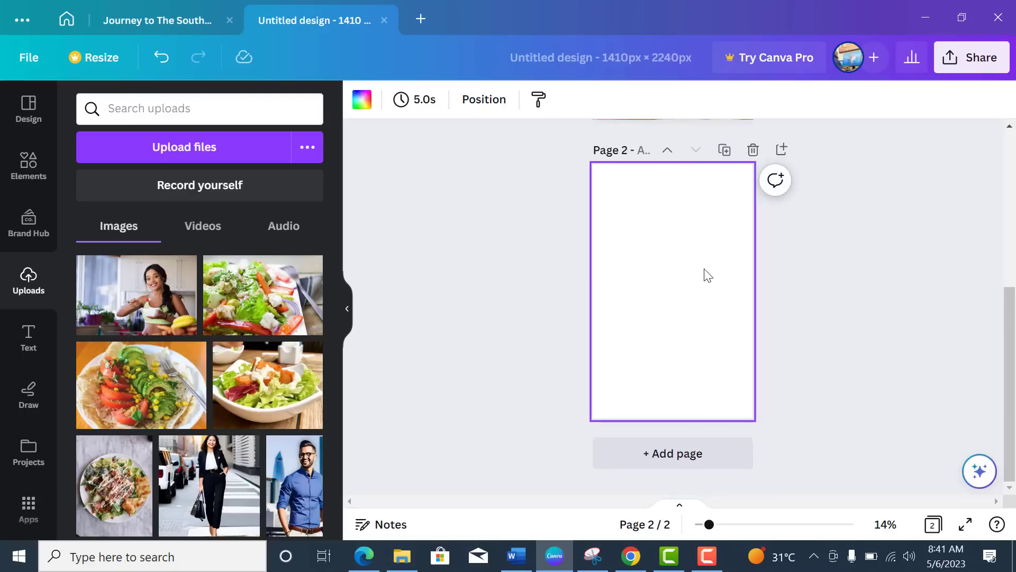
pyautogui.click(261, 302)
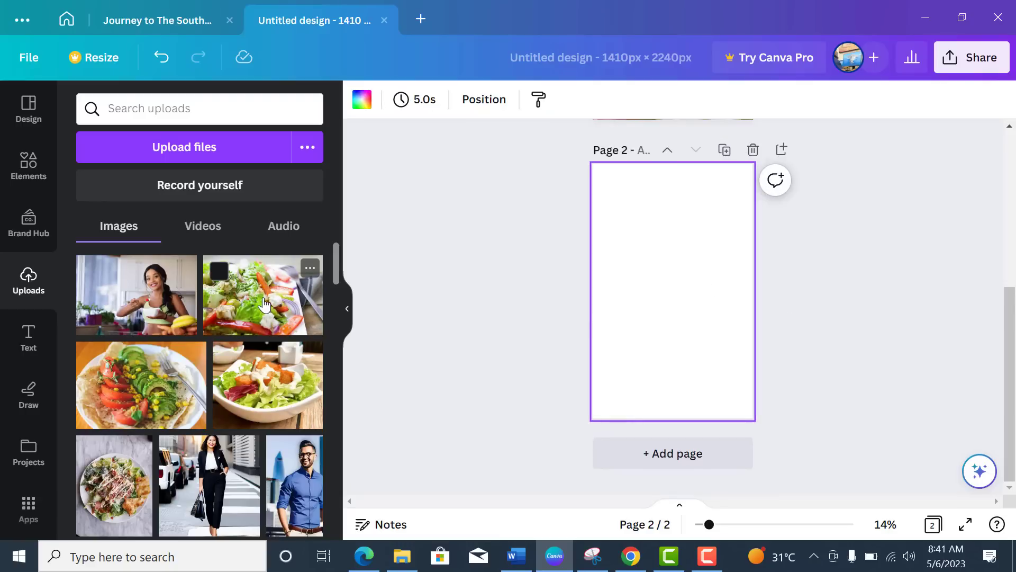
pyautogui.moveTo(626, 322); pyautogui.dragTo(592, 355)
pyautogui.moveTo(718, 260); pyautogui.dragTo(752, 235)
pyautogui.moveTo(670, 236); pyautogui.dragTo(638, 164)
pyautogui.moveTo(570, 419); pyautogui.dragTo(436, 479)
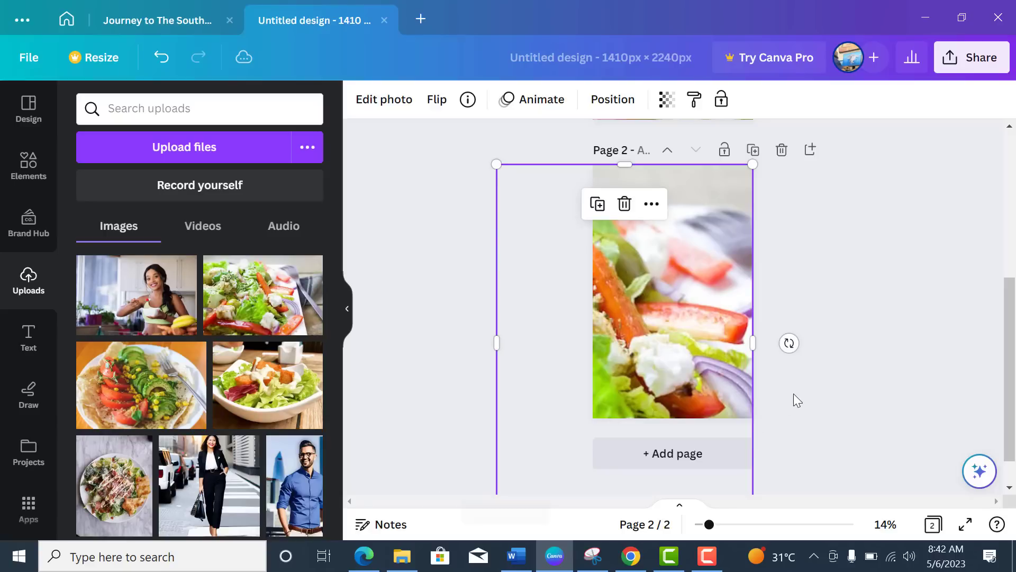
pyautogui.click(868, 387)
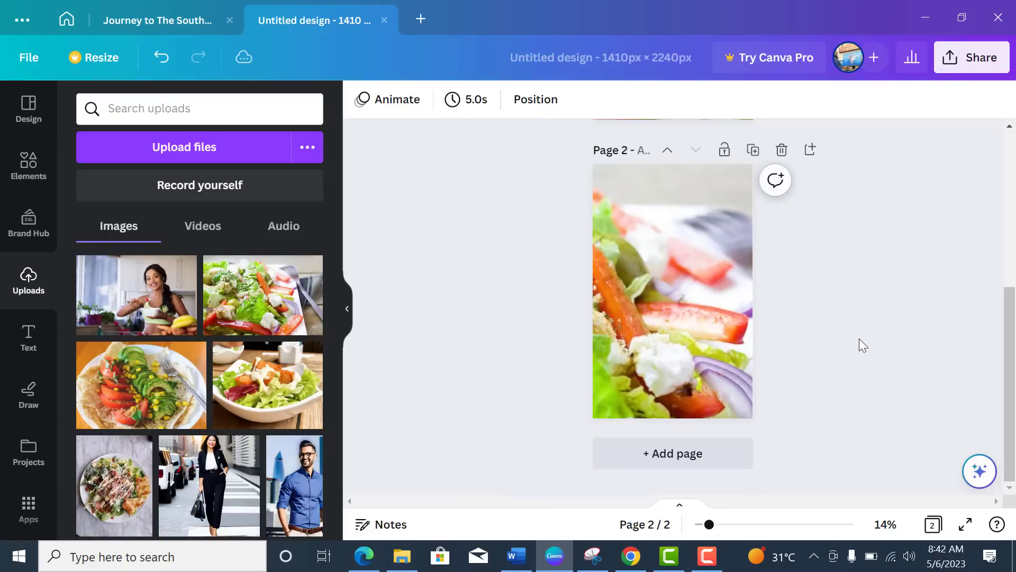
pyautogui.scroll(5, 860, 341)
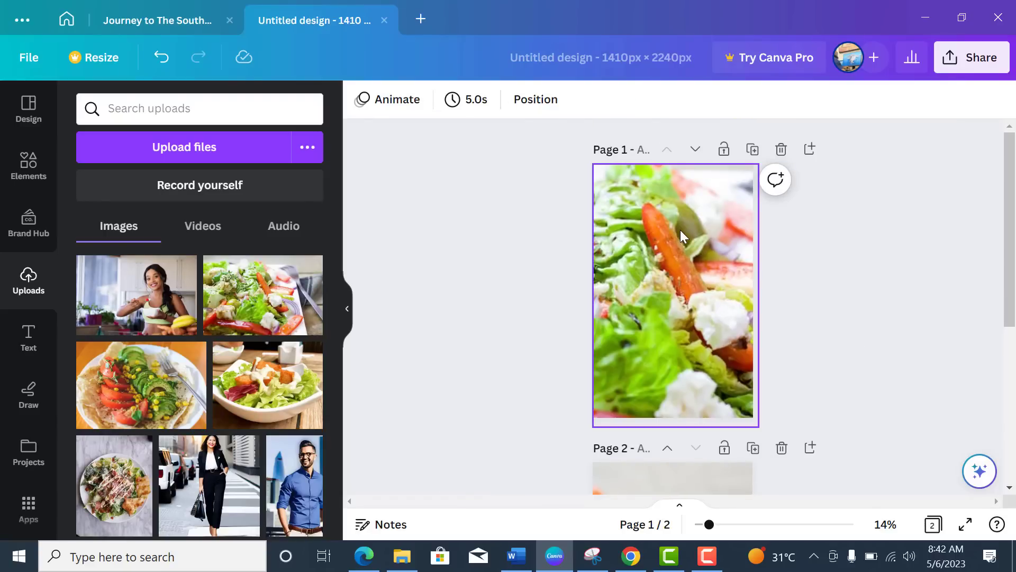
pyautogui.scroll(-5, 900, 345)
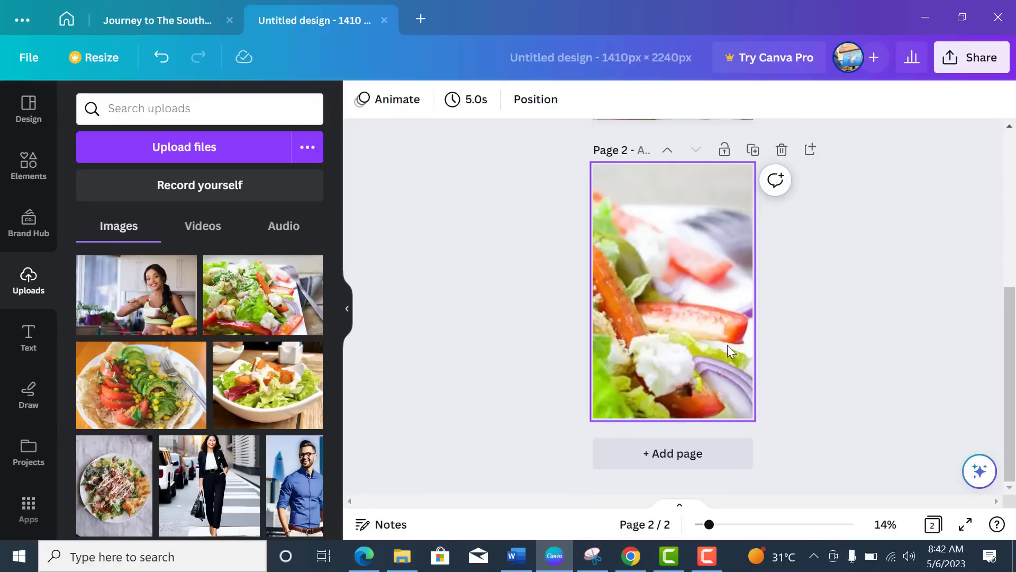
pyautogui.scroll(3, 802, 342)
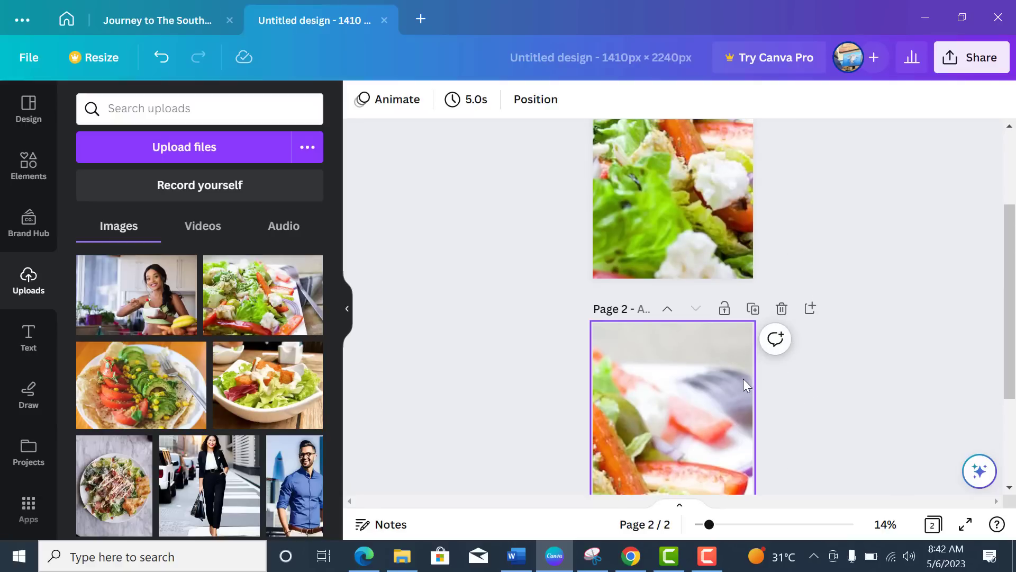
pyautogui.scroll(3, 745, 390)
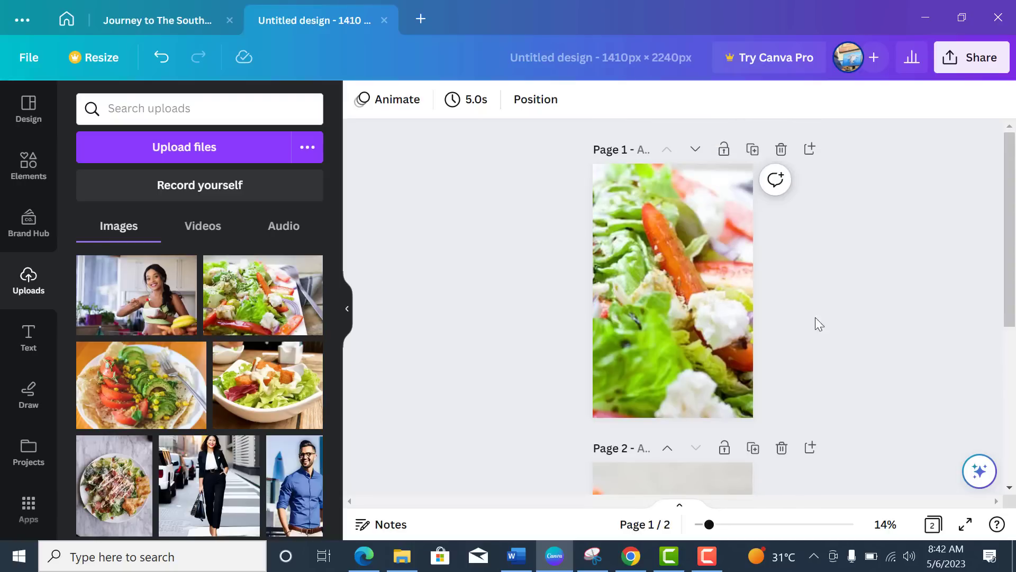
pyautogui.scroll(-5, 806, 309)
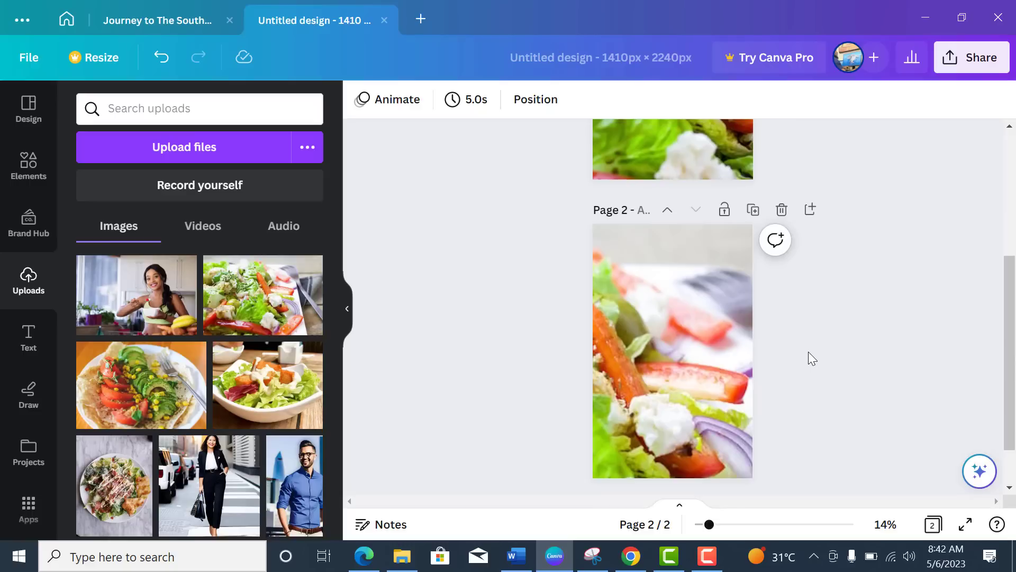
pyautogui.scroll(5, 808, 351)
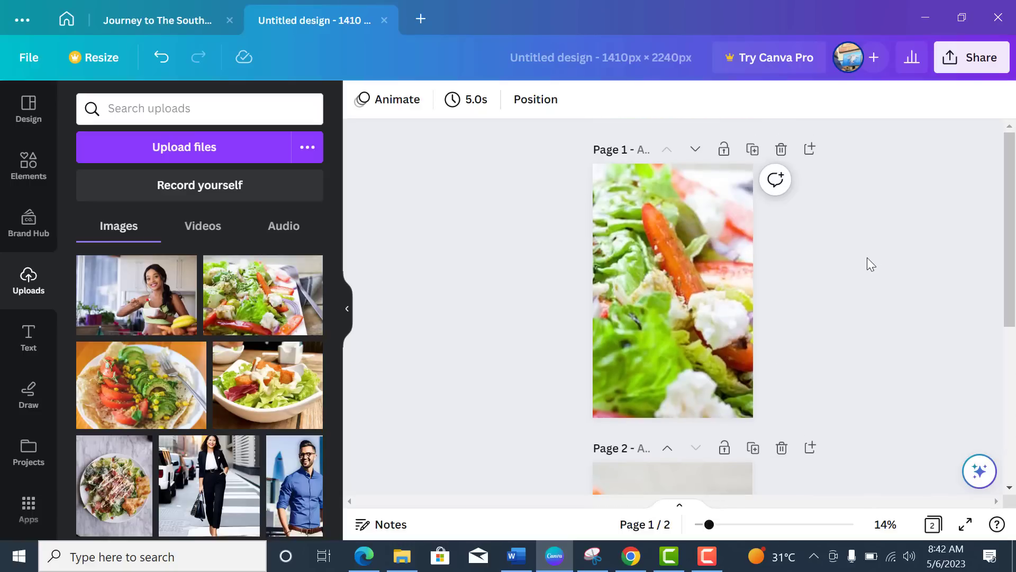
pyautogui.scroll(-5, 868, 260)
# Step: Crop page 2's salad photo tighter to enlarge the tomato, feta and onion close-up
pyautogui.click(687, 325)
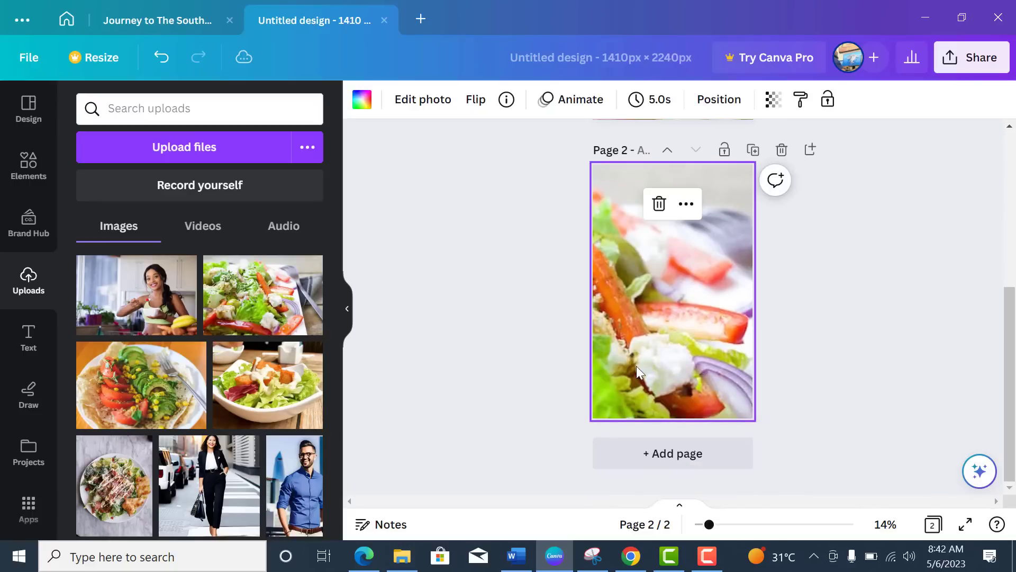
pyautogui.doubleClick(689, 284)
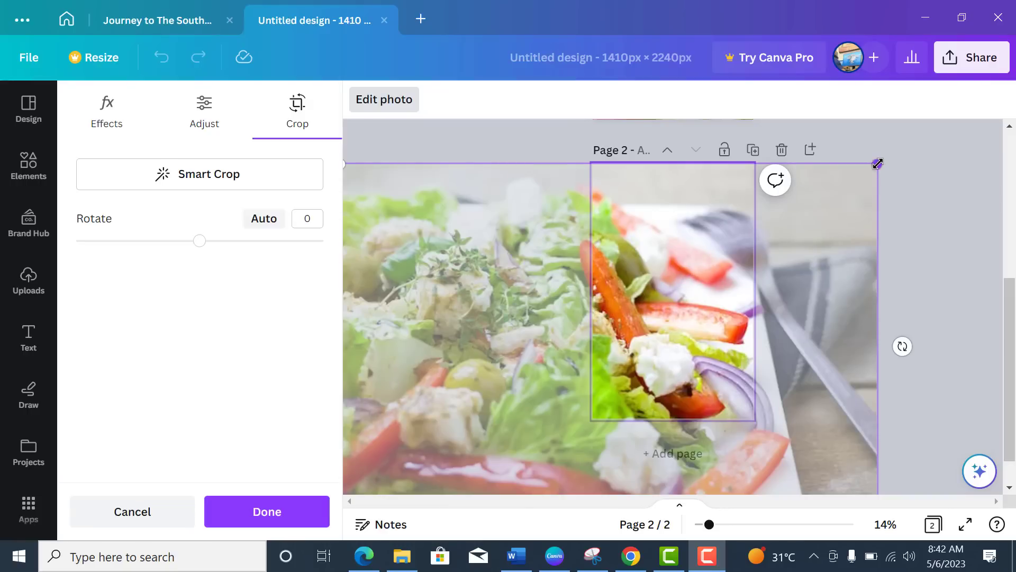
pyautogui.moveTo(877, 164); pyautogui.dragTo(894, 141)
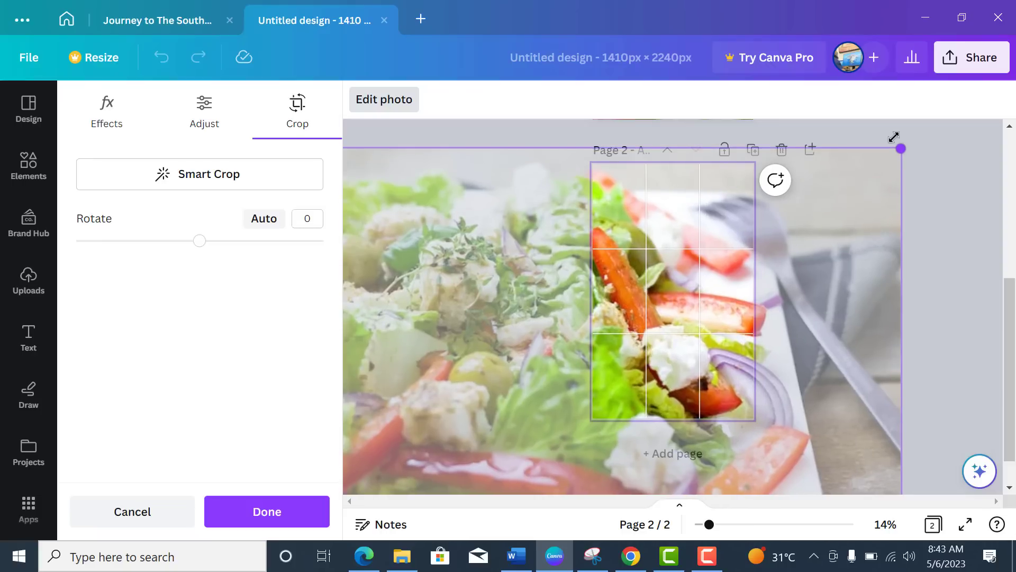
pyautogui.scroll(-1, 451, 414)
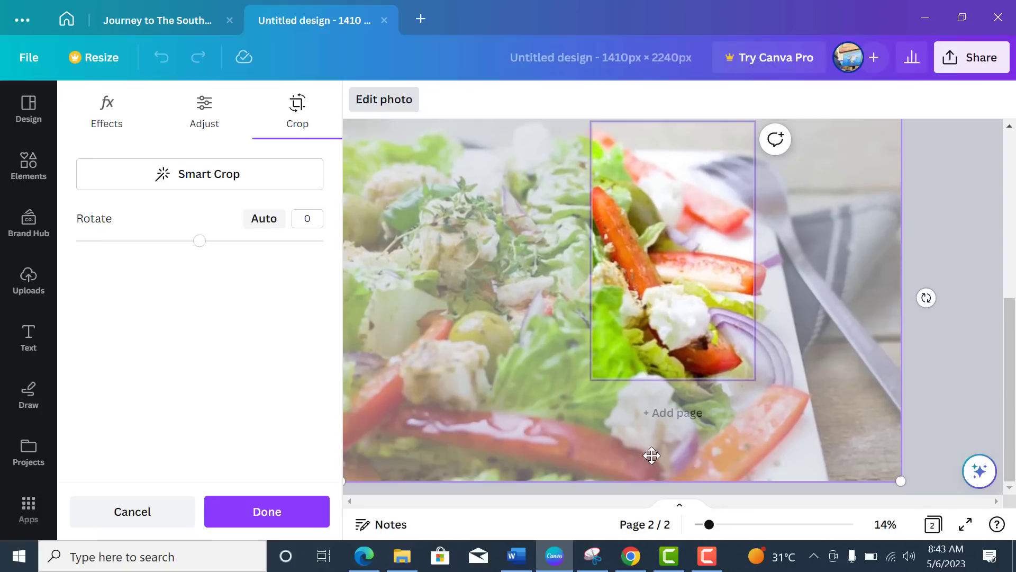
pyautogui.moveTo(907, 484); pyautogui.dragTo(913, 487)
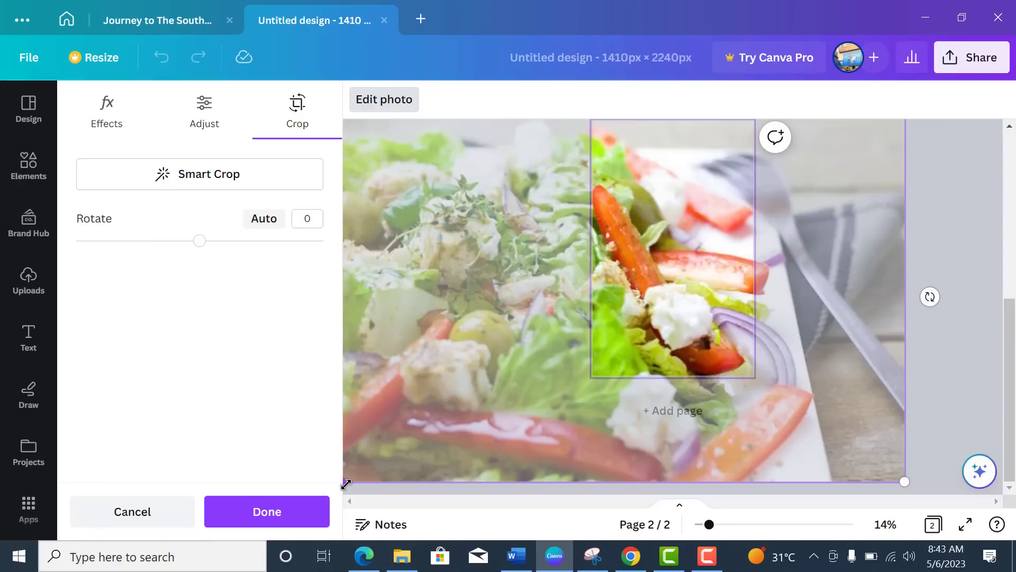
pyautogui.moveTo(341, 483); pyautogui.dragTo(246, 524)
pyautogui.click(789, 367)
# Step: Scroll up and down through the two salad-photo pages to the bottom of the design
pyautogui.scroll(5, 790, 367)
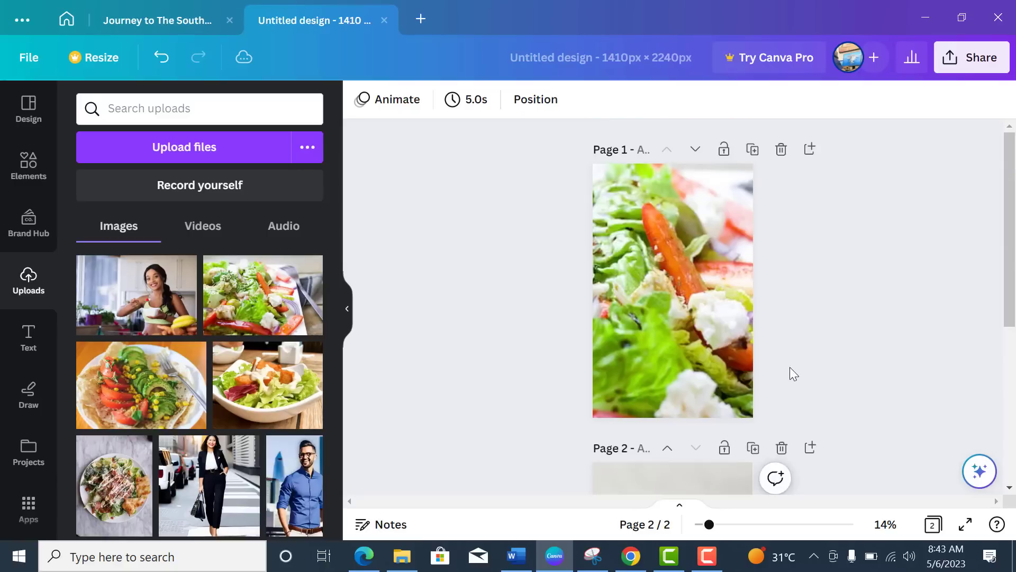
pyautogui.scroll(-5, 722, 306)
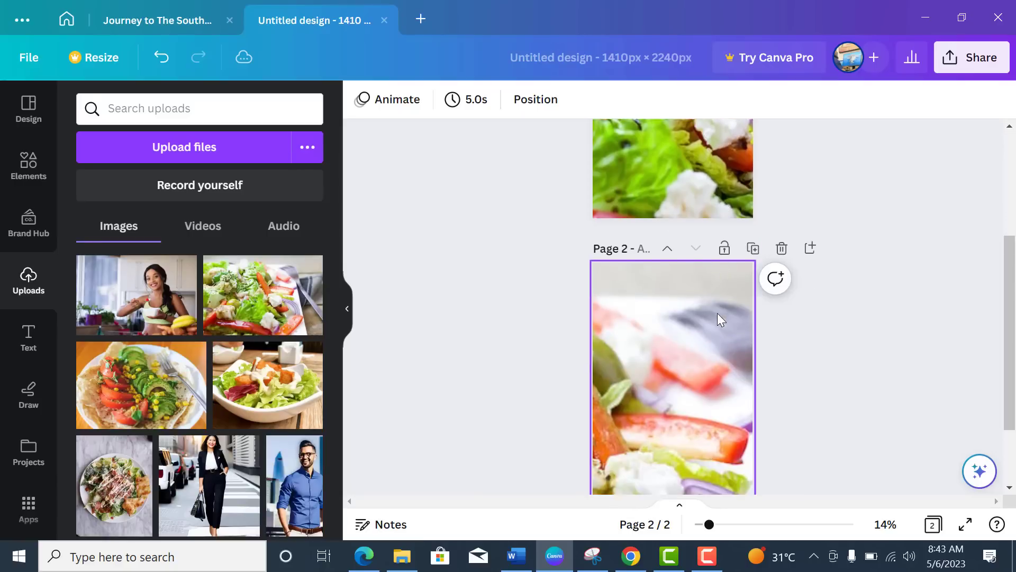
pyautogui.scroll(2, 713, 339)
pyautogui.scroll(4, 829, 345)
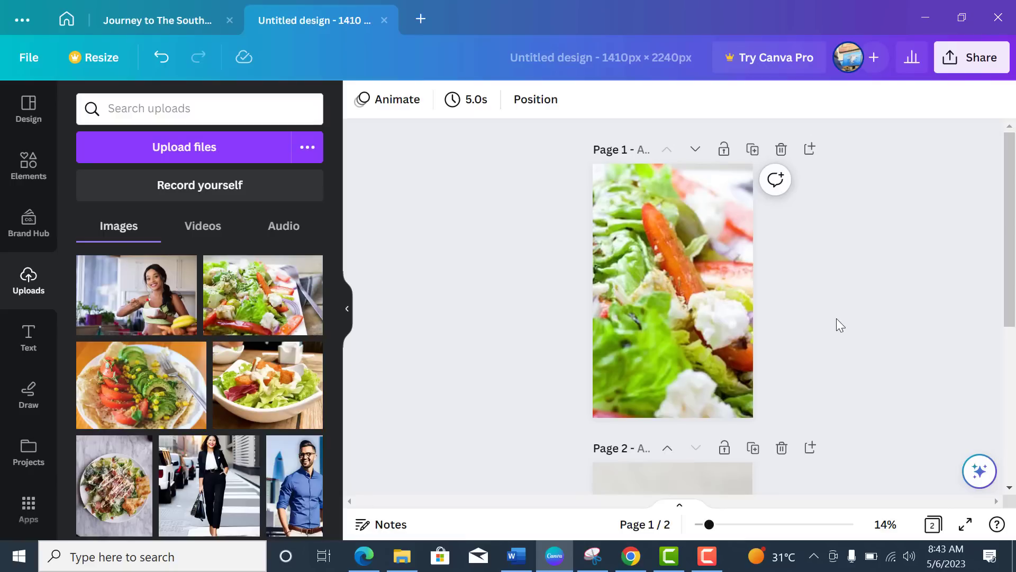
pyautogui.scroll(-5, 836, 321)
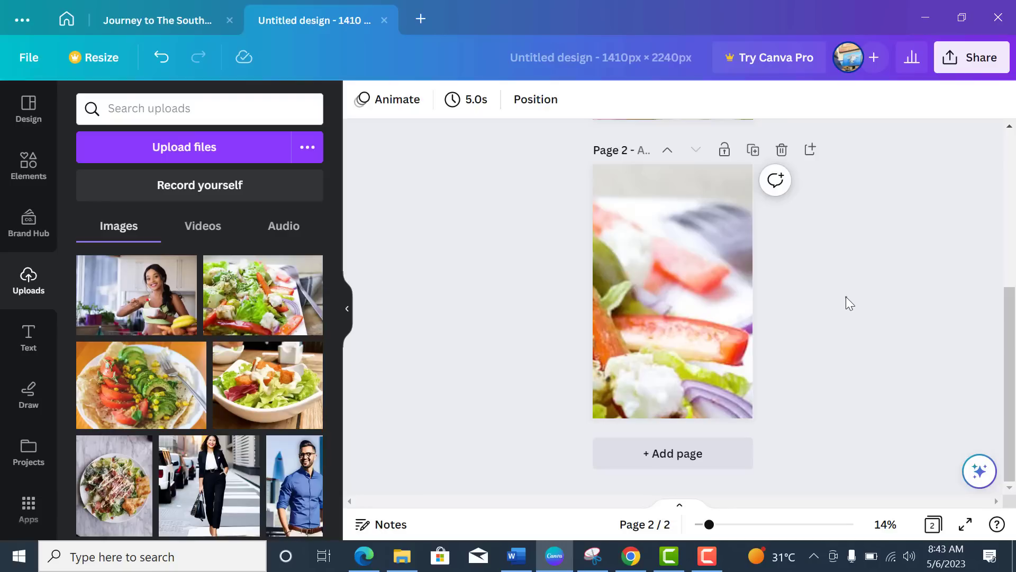
pyautogui.scroll(5, 847, 300)
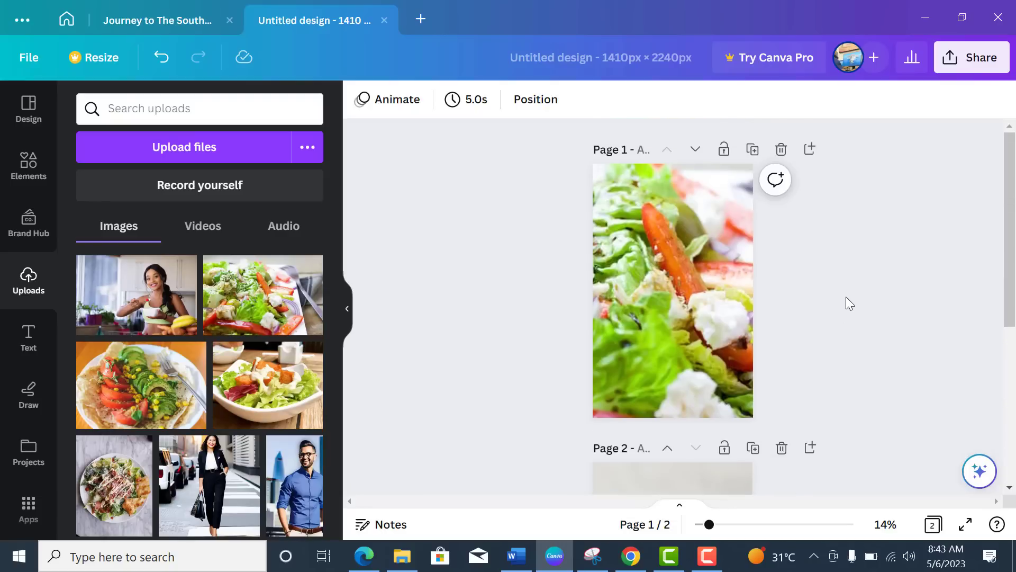
pyautogui.scroll(-5, 847, 301)
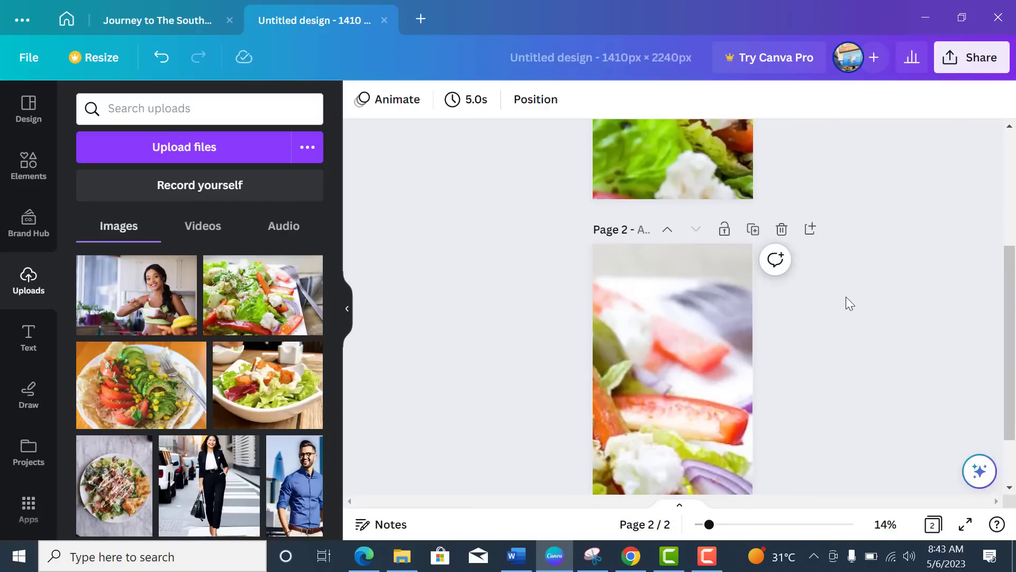
pyautogui.scroll(-2, 846, 296)
pyautogui.scroll(5, 846, 296)
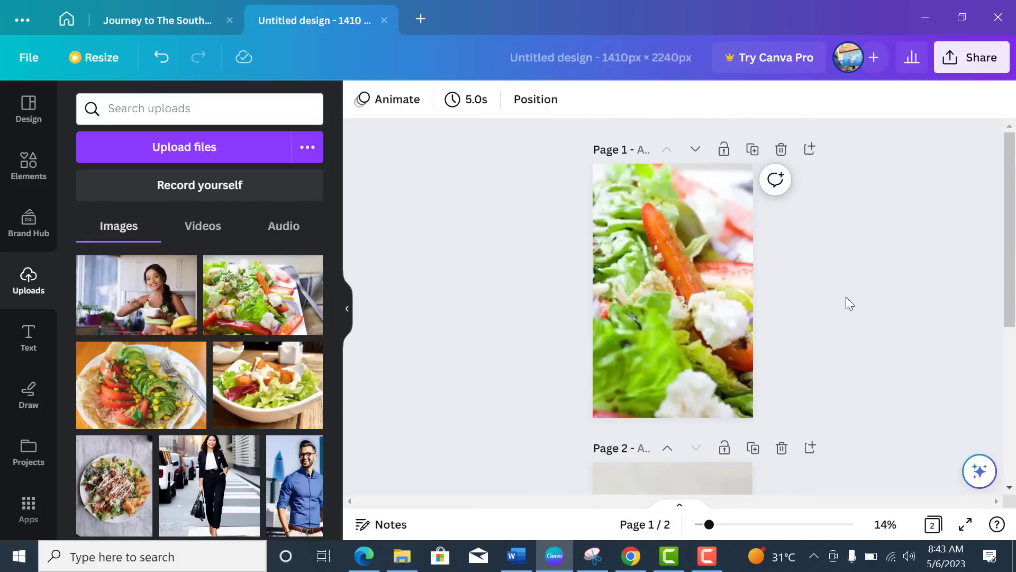
pyautogui.scroll(-1, 846, 296)
pyautogui.scroll(-3, 846, 296)
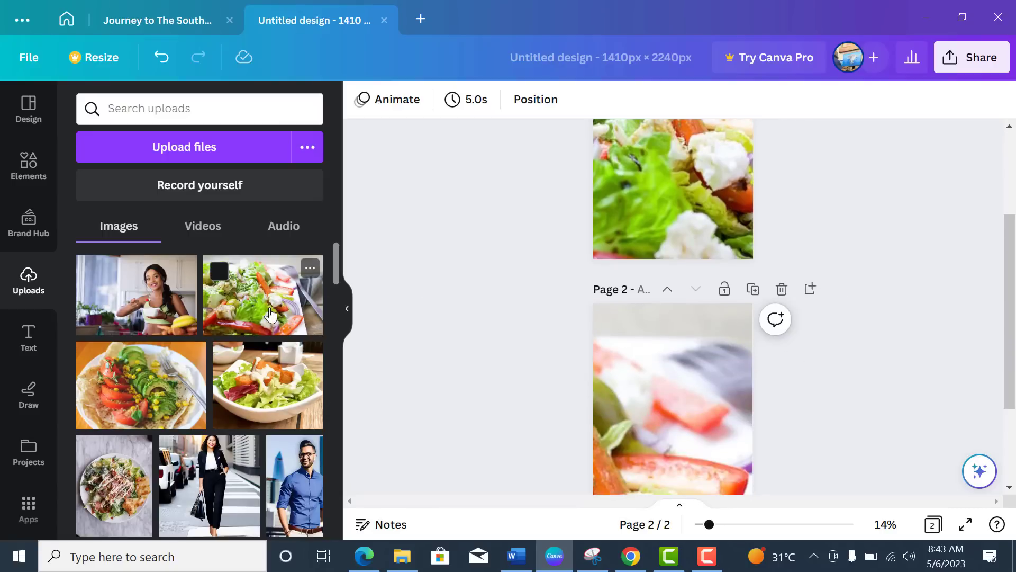
pyautogui.scroll(-2, 424, 368)
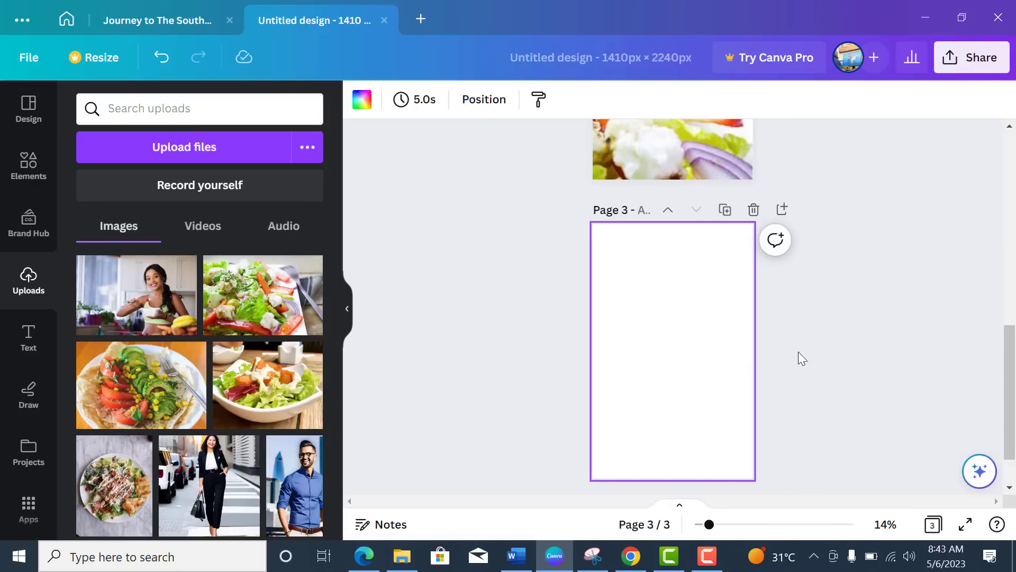
# Step: Add the salad bowl photo from Uploads and stretch it to cover page 3
pyautogui.click(276, 402)
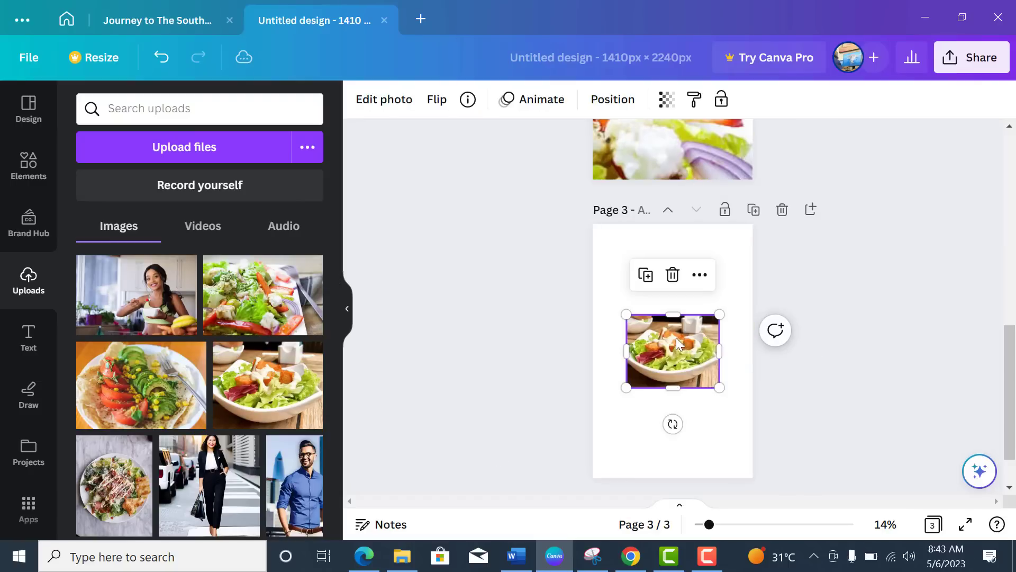
pyautogui.moveTo(626, 314); pyautogui.dragTo(588, 284)
pyautogui.moveTo(718, 285); pyautogui.dragTo(753, 258)
pyautogui.moveTo(674, 260); pyautogui.dragTo(676, 170)
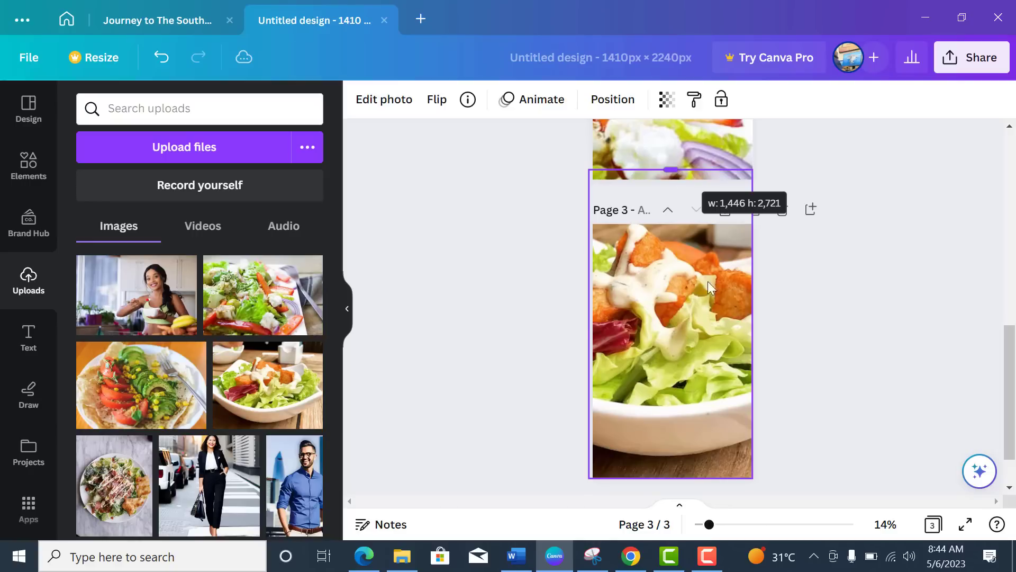
pyautogui.moveTo(706, 299); pyautogui.dragTo(708, 388)
pyautogui.moveTo(675, 261); pyautogui.dragTo(690, 186)
pyautogui.click(853, 338)
# Step: Crop the page 3 photo to a close-up of the croutons and dressing
pyautogui.scroll(-1, 691, 323)
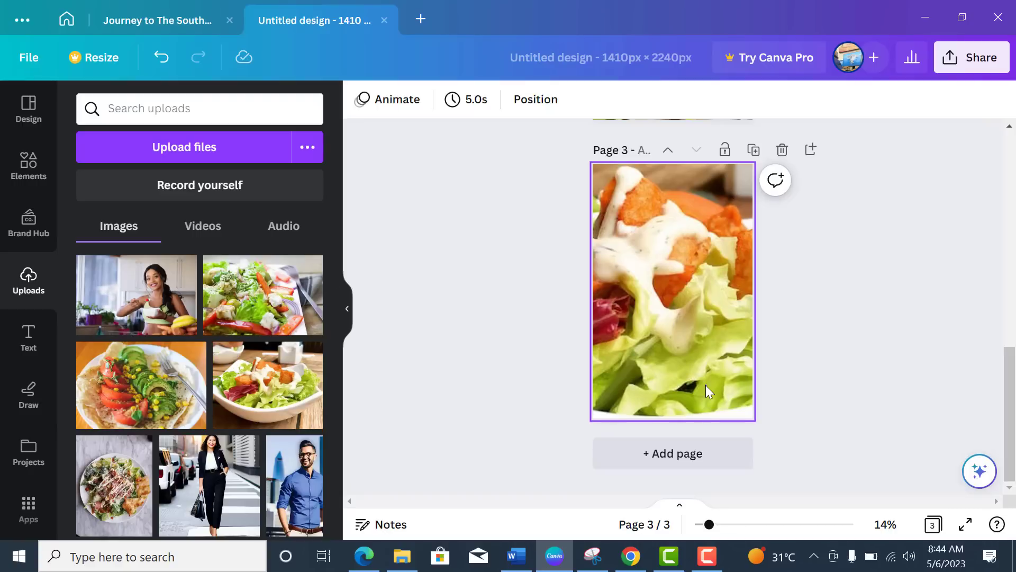
pyautogui.click(681, 393)
pyautogui.press('Return')
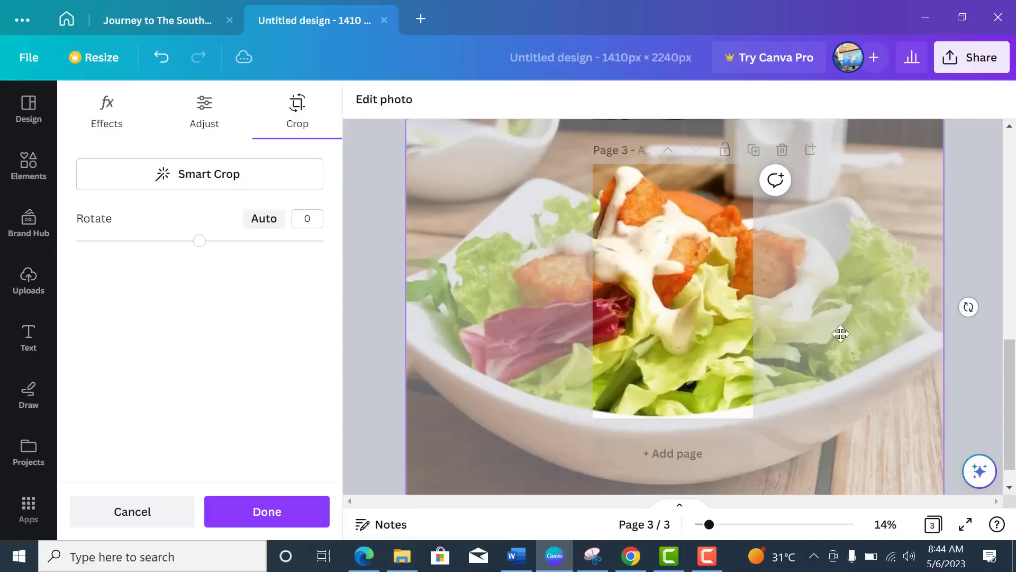
pyautogui.click(962, 252)
pyautogui.scroll(4, 679, 392)
pyautogui.scroll(-3, 682, 389)
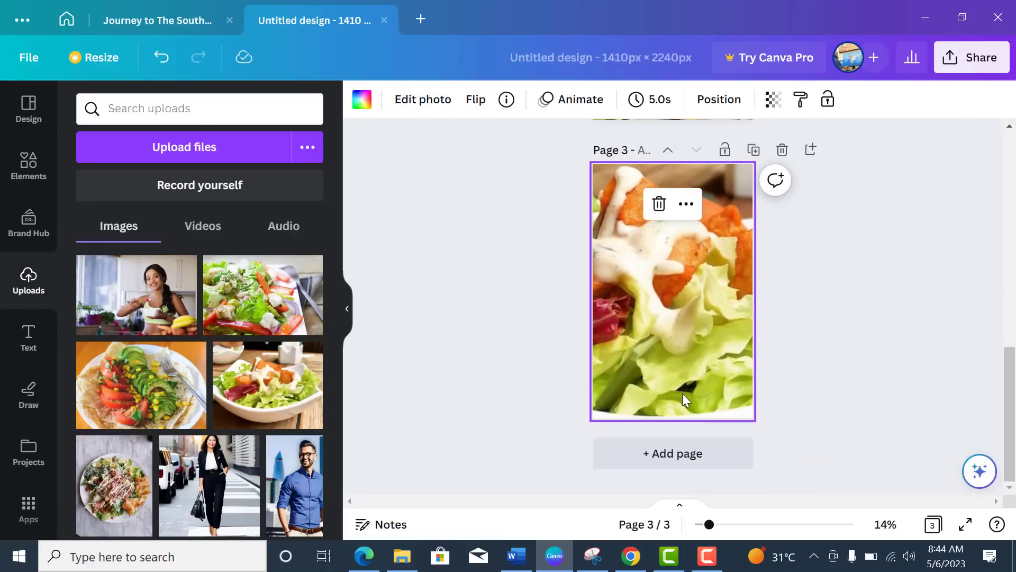
# Step: Add page 4 and fill it with the salad bowl photo, resized to cover the page
pyautogui.click(811, 149)
pyautogui.moveTo(267, 385); pyautogui.dragTo(630, 205)
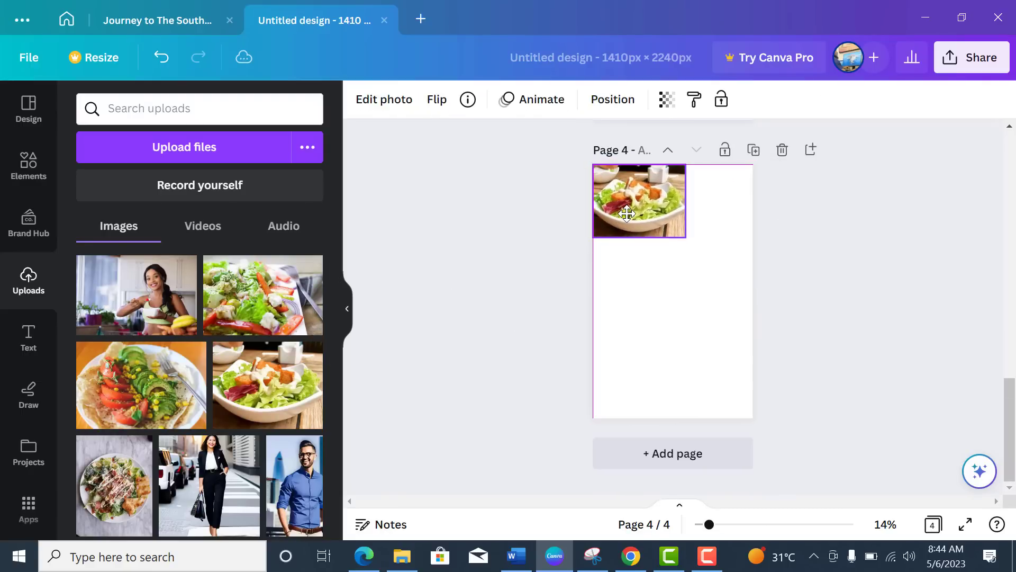
pyautogui.moveTo(686, 234); pyautogui.dragTo(753, 291)
pyautogui.moveTo(683, 293); pyautogui.dragTo(689, 361)
pyautogui.moveTo(753, 373); pyautogui.dragTo(802, 331)
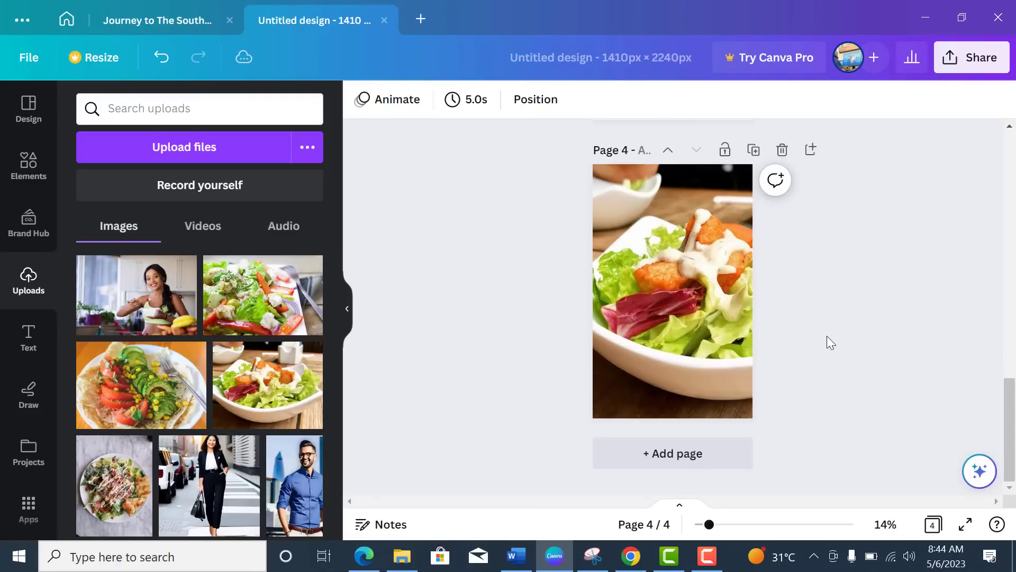
# Step: Scroll through the four pages to check each salad photo
pyautogui.scroll(5, 827, 335)
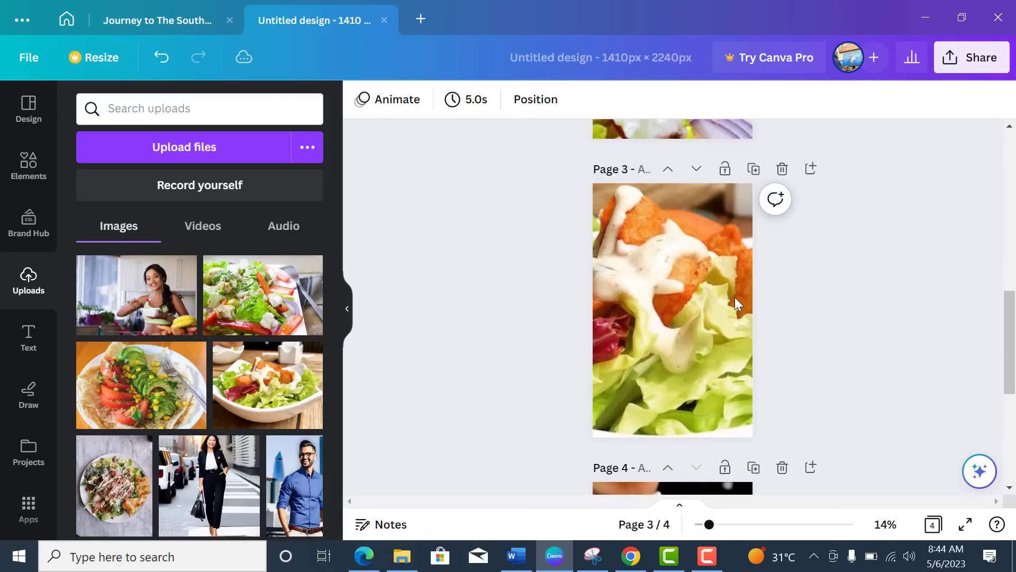
pyautogui.scroll(-4, 827, 324)
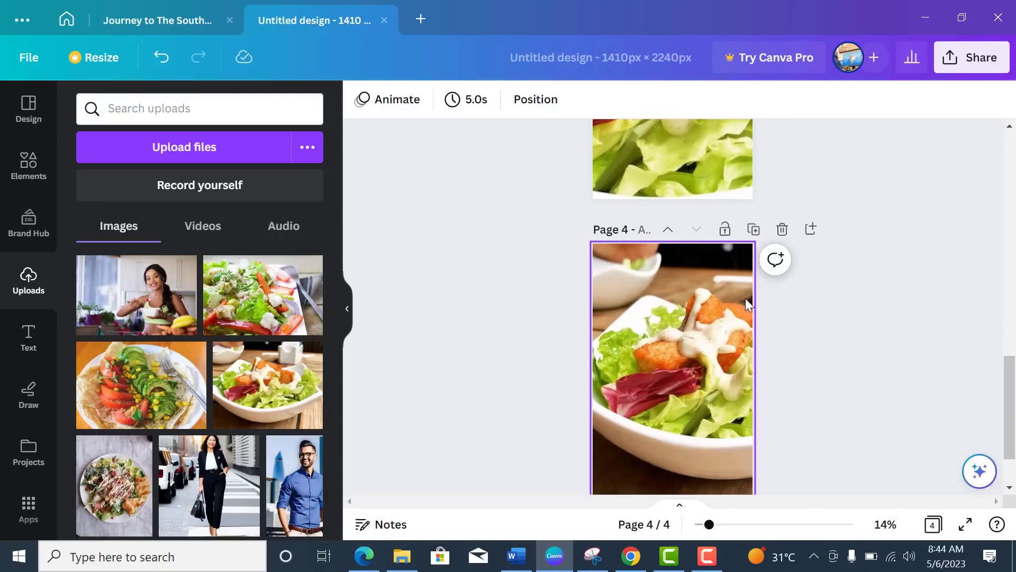
pyautogui.scroll(-2, 746, 302)
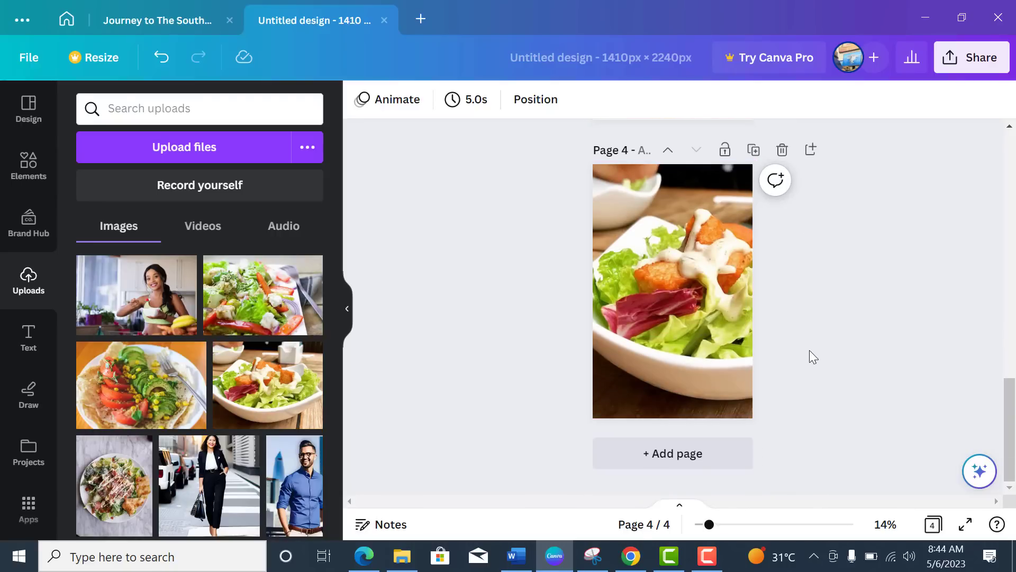
pyautogui.scroll(6, 809, 359)
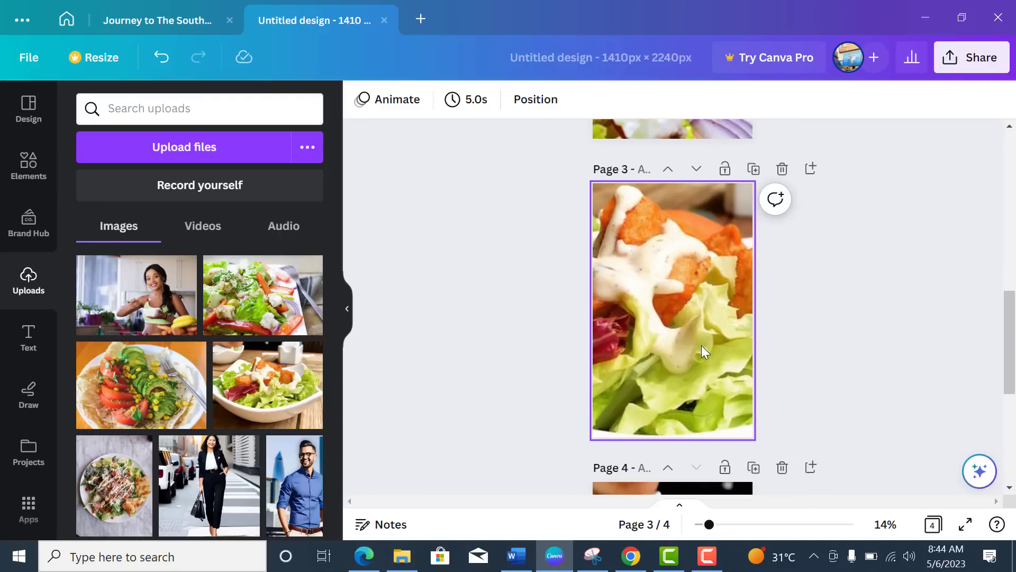
pyautogui.scroll(-5, 701, 346)
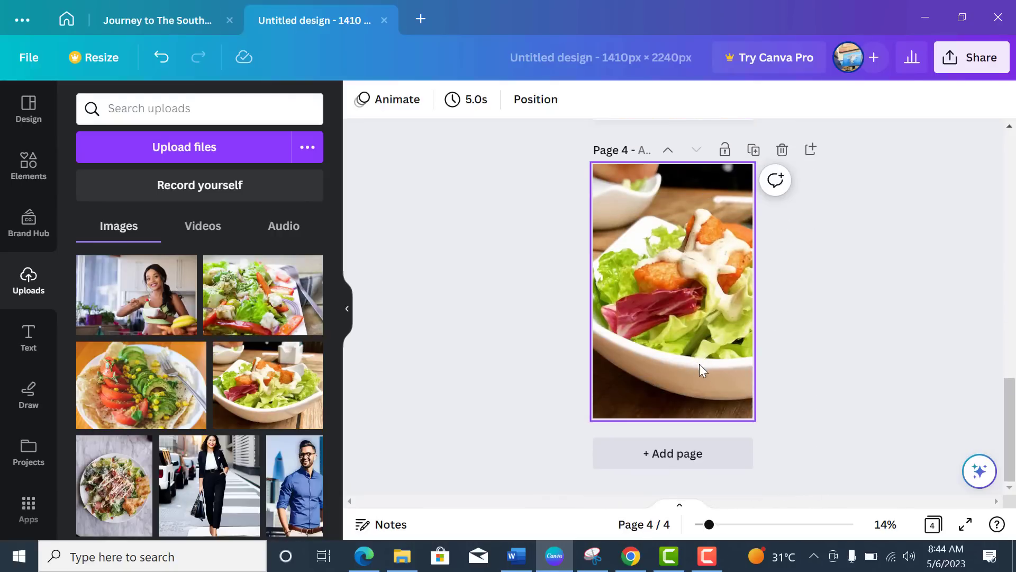
pyautogui.scroll(4, 814, 315)
pyautogui.scroll(2, 805, 316)
pyautogui.scroll(-2, 798, 319)
pyautogui.scroll(1, 771, 307)
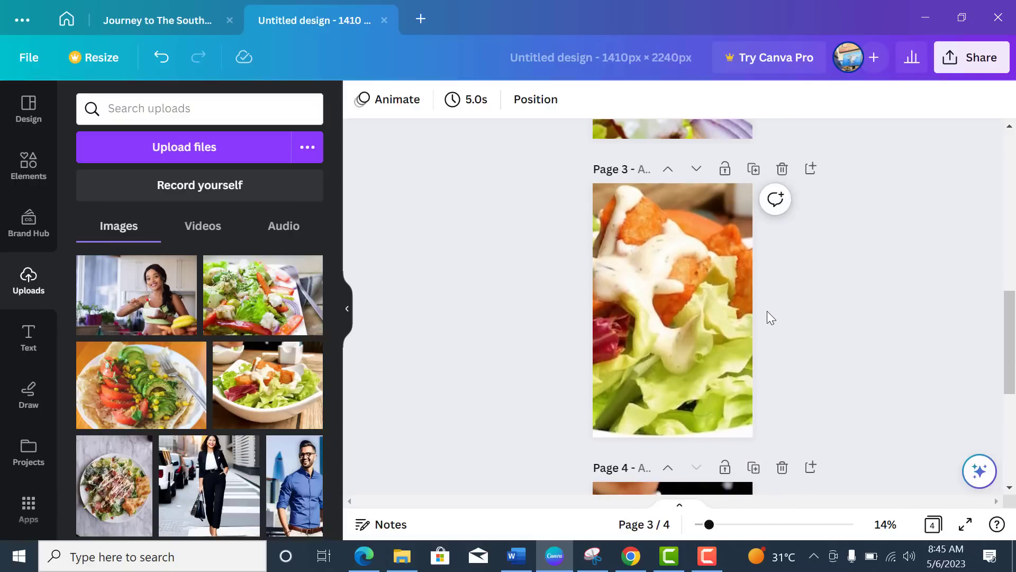
pyautogui.scroll(-3, 778, 339)
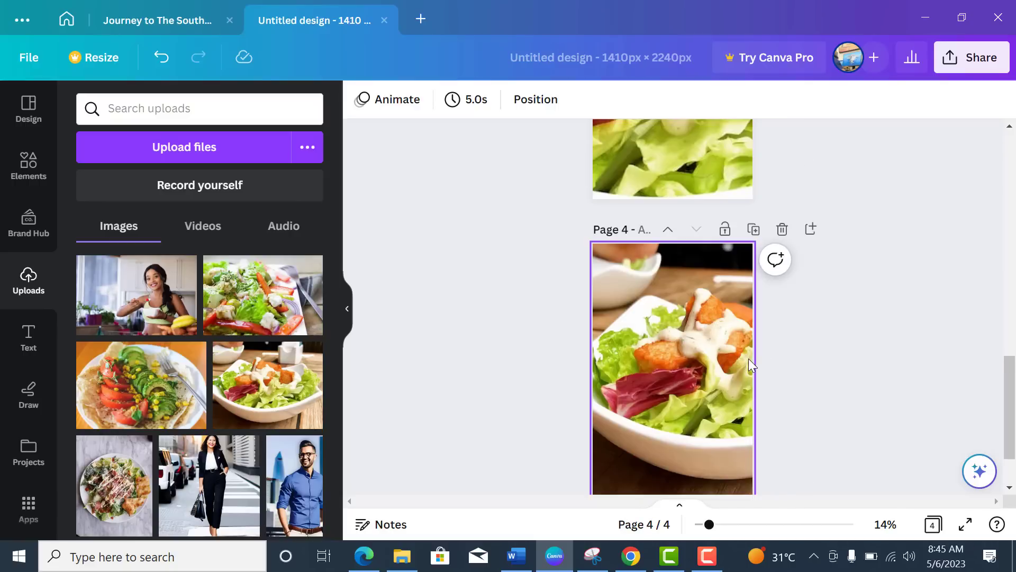
pyautogui.scroll(-1, 748, 364)
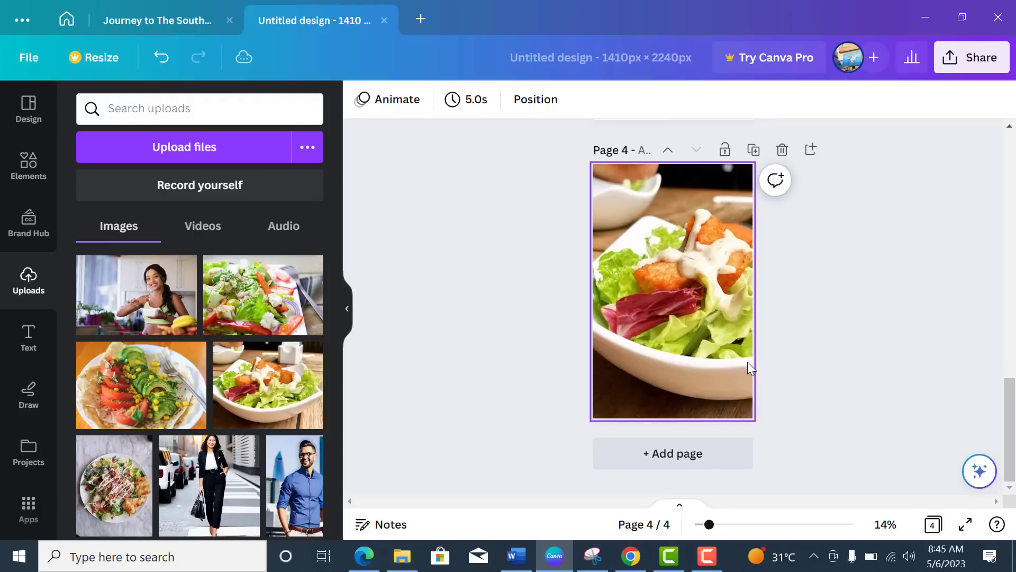
pyautogui.scroll(2, 786, 360)
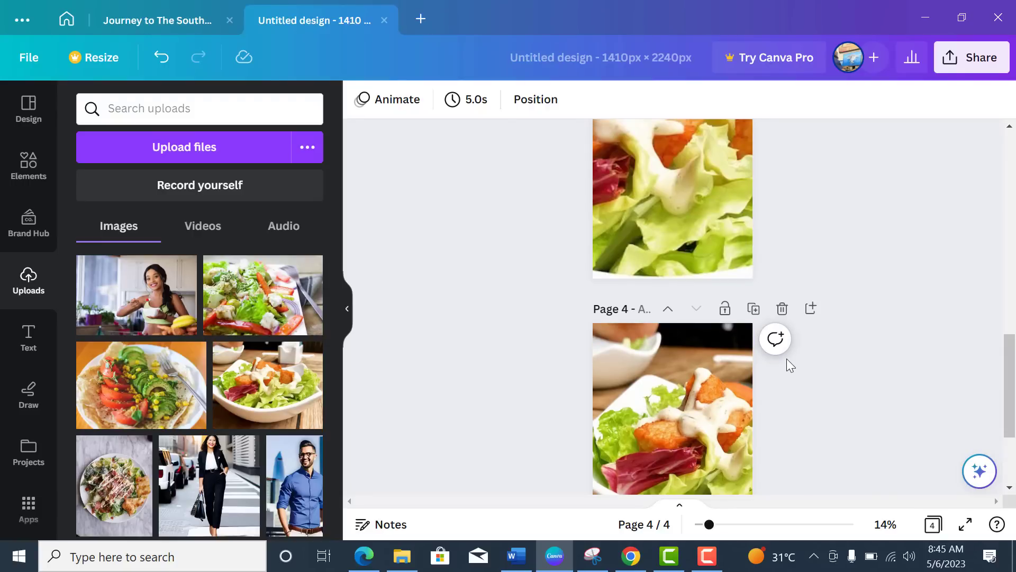
pyautogui.scroll(2, 806, 369)
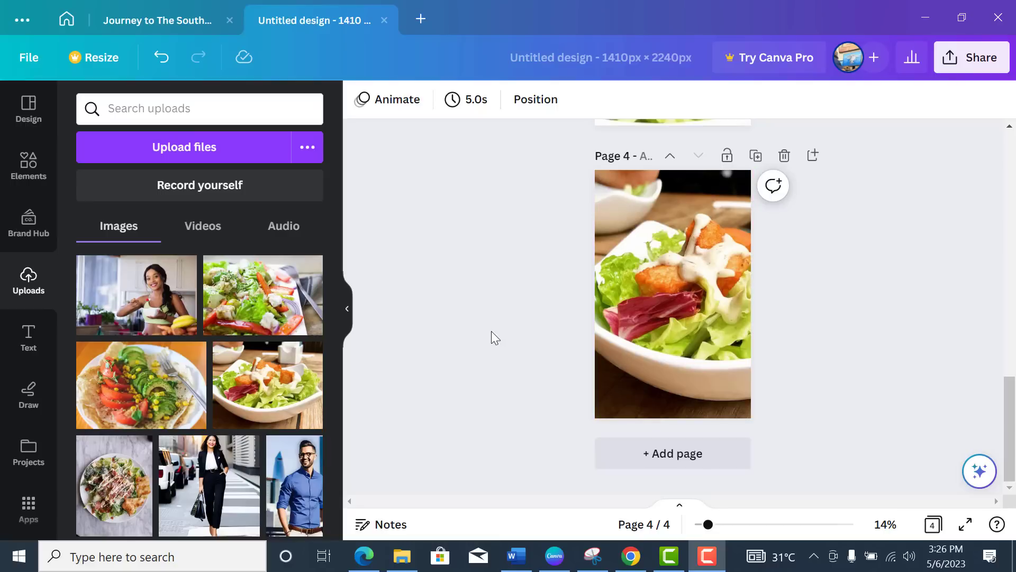
# Step: Add page 5 and apply the two-row photo grid from Elements > Grids
pyautogui.click(29, 170)
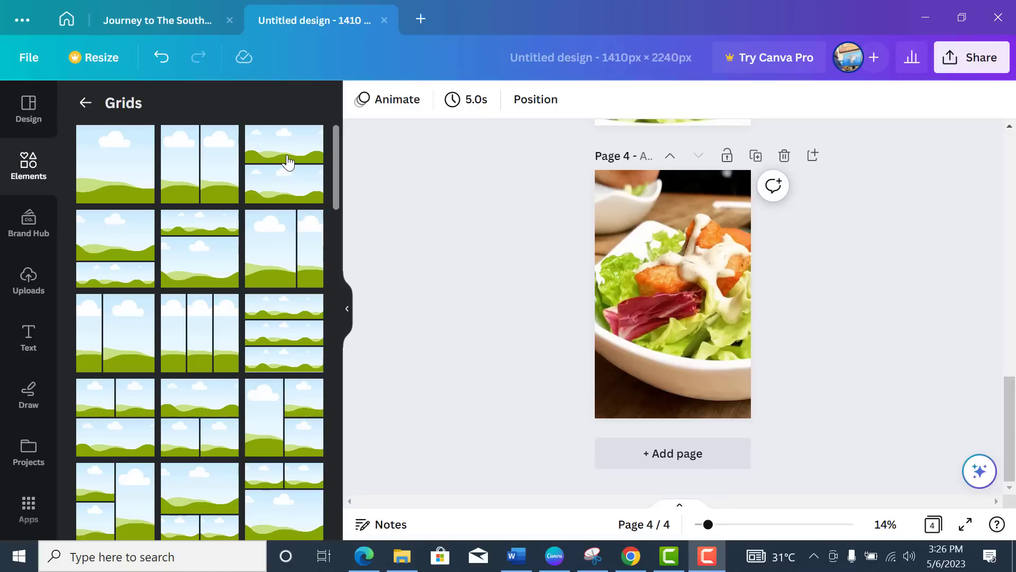
pyautogui.hotkey('ctrl', 'Return')
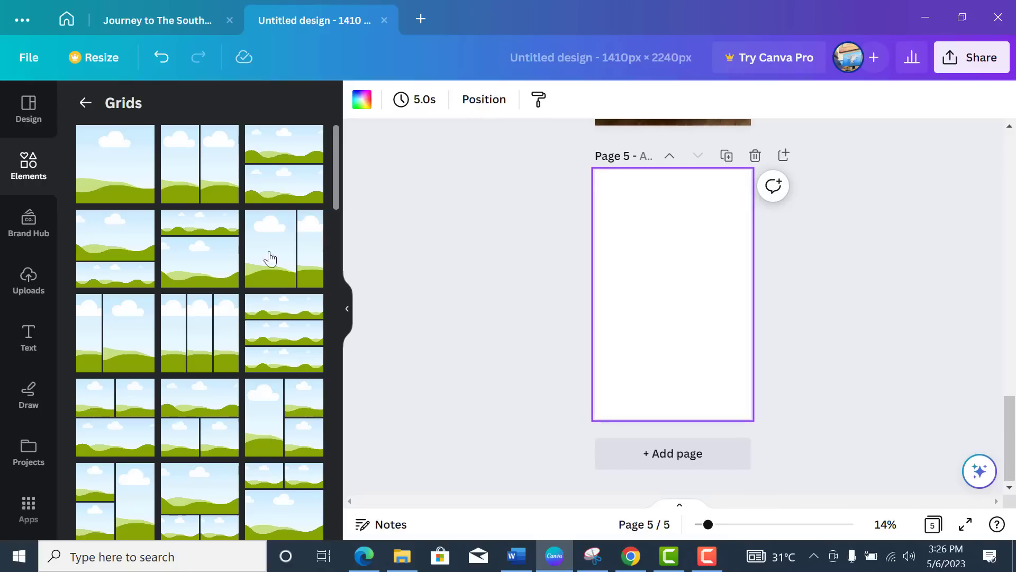
pyautogui.click(280, 174)
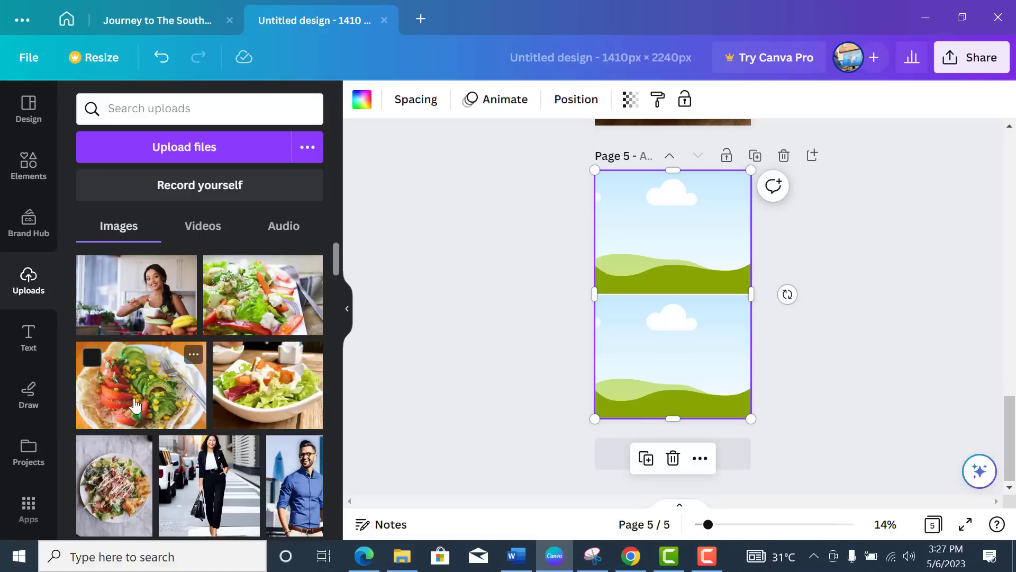
# Step: Place the tomato-and-avocado salad photo into page 5's top grid frame
pyautogui.click(151, 400)
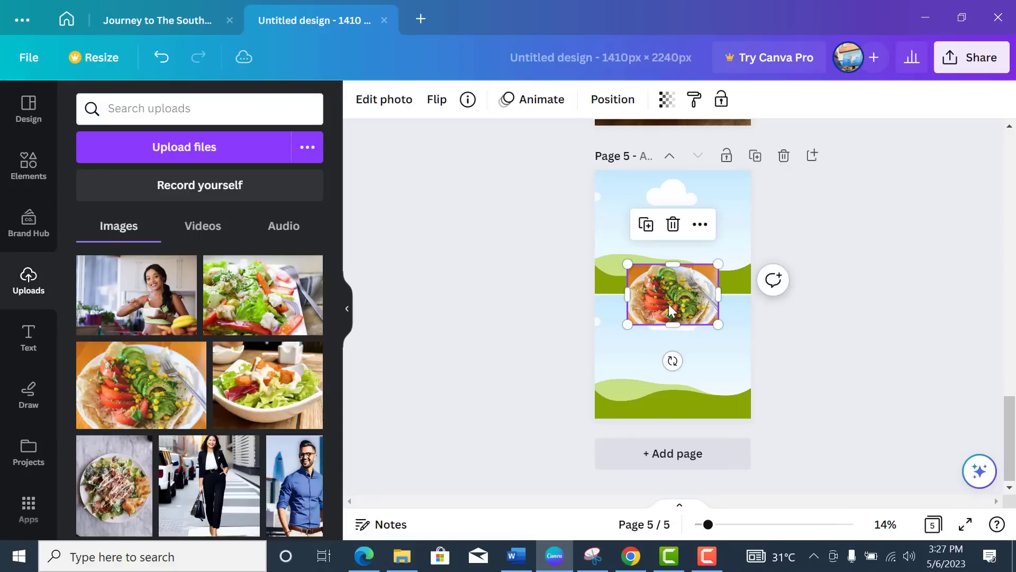
pyautogui.moveTo(668, 304); pyautogui.dragTo(643, 304)
pyautogui.moveTo(692, 325); pyautogui.dragTo(752, 363)
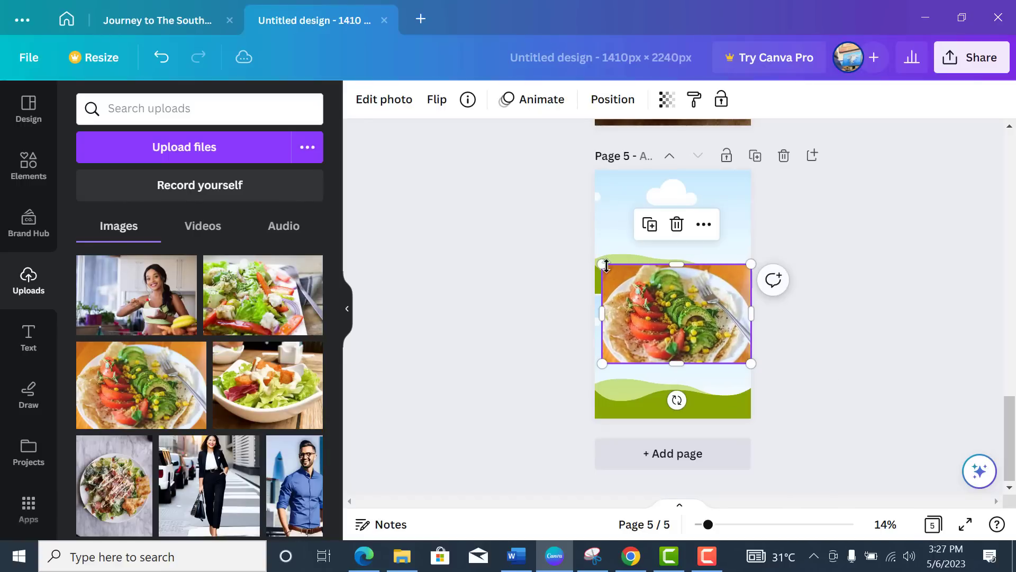
pyautogui.moveTo(690, 334); pyautogui.dragTo(718, 315)
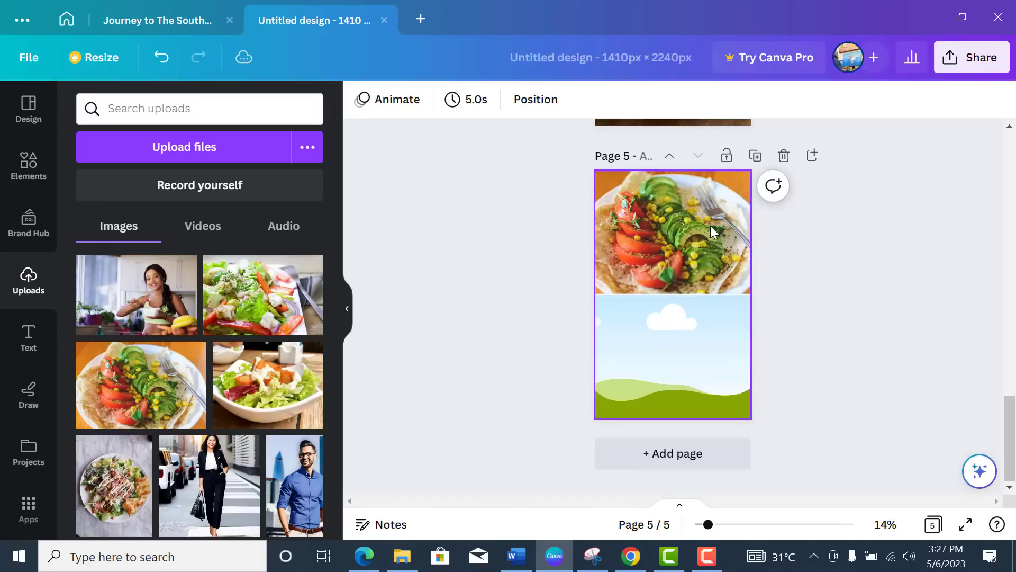
# Step: Crop the top photo in closer on the vegetables
pyautogui.click(690, 252)
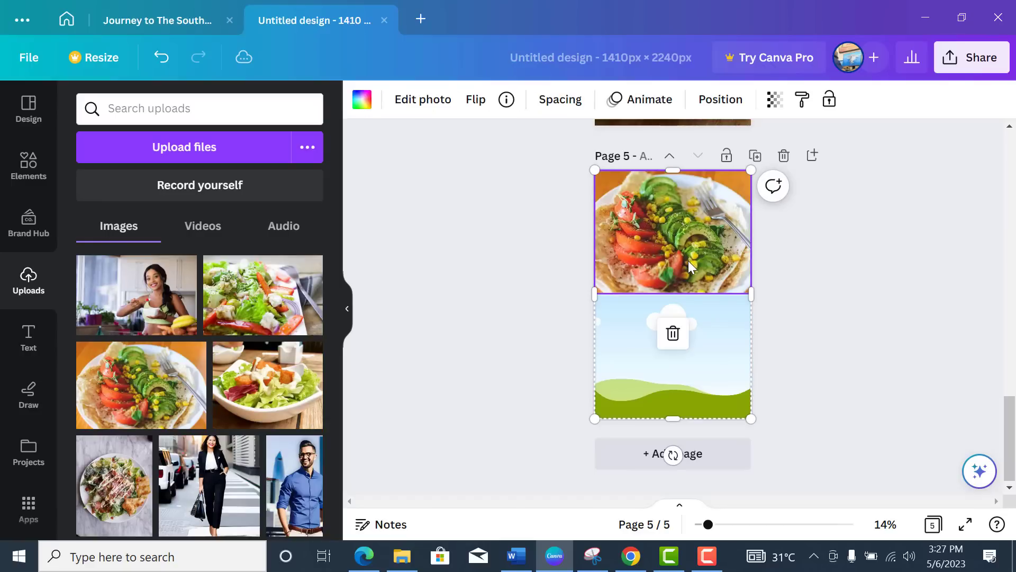
pyautogui.doubleClick(685, 252)
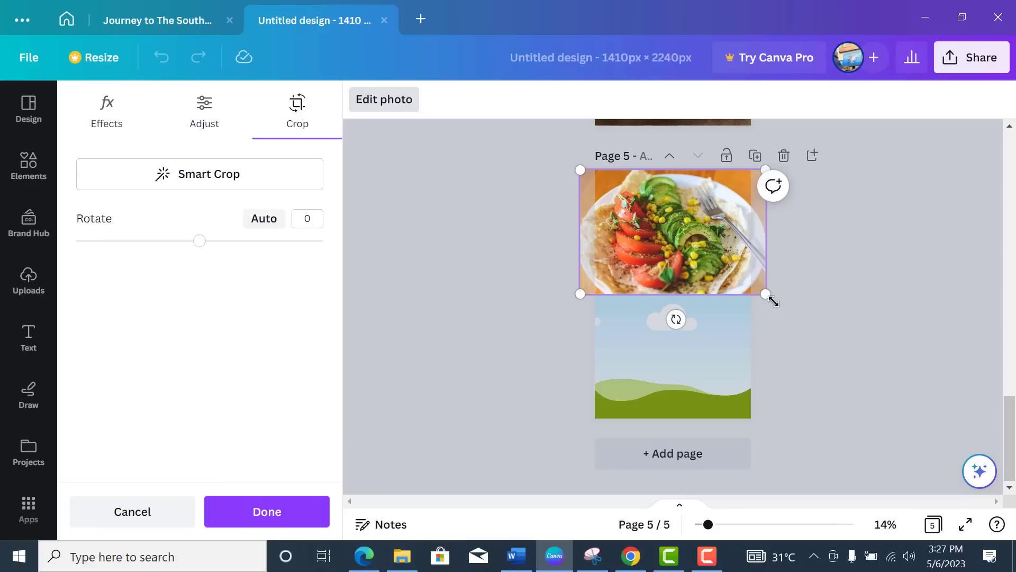
pyautogui.moveTo(768, 300); pyautogui.dragTo(843, 387)
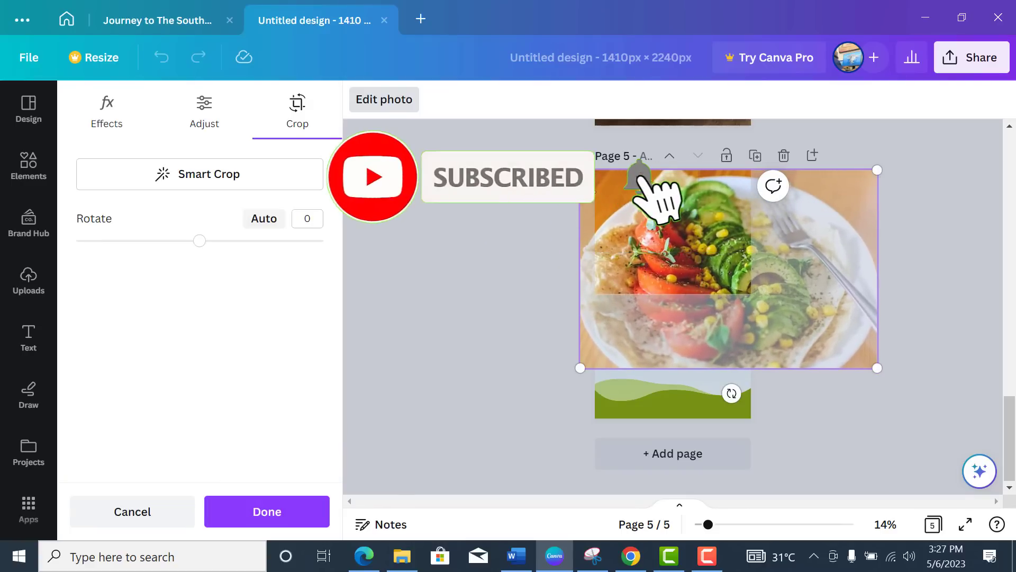
pyautogui.moveTo(580, 170); pyautogui.dragTo(527, 139)
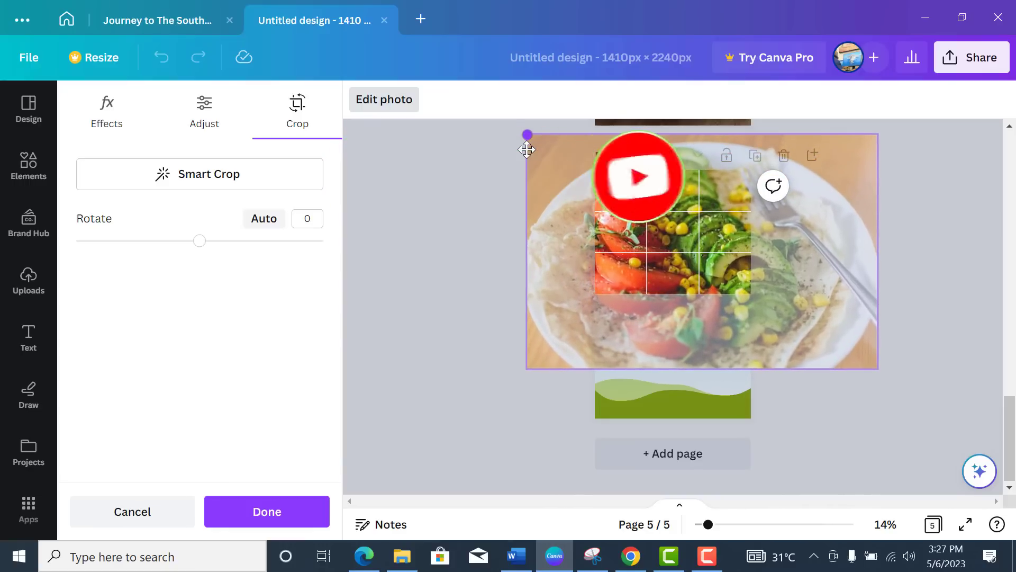
pyautogui.click(477, 277)
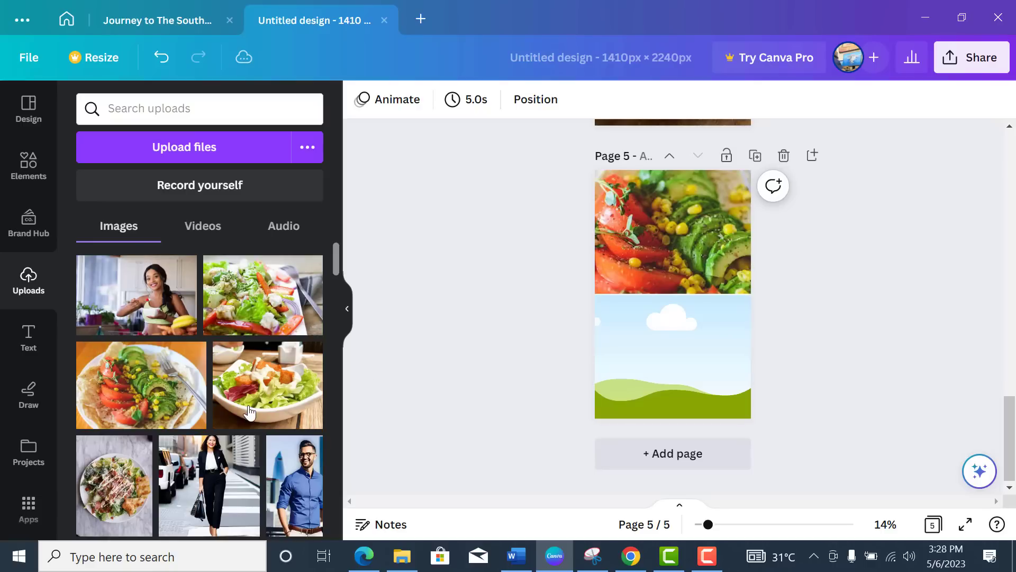
# Step: Put the lettuce and cherry tomato salad photo in page 5's bottom frame, cropped larger
pyautogui.scroll(-3, 249, 413)
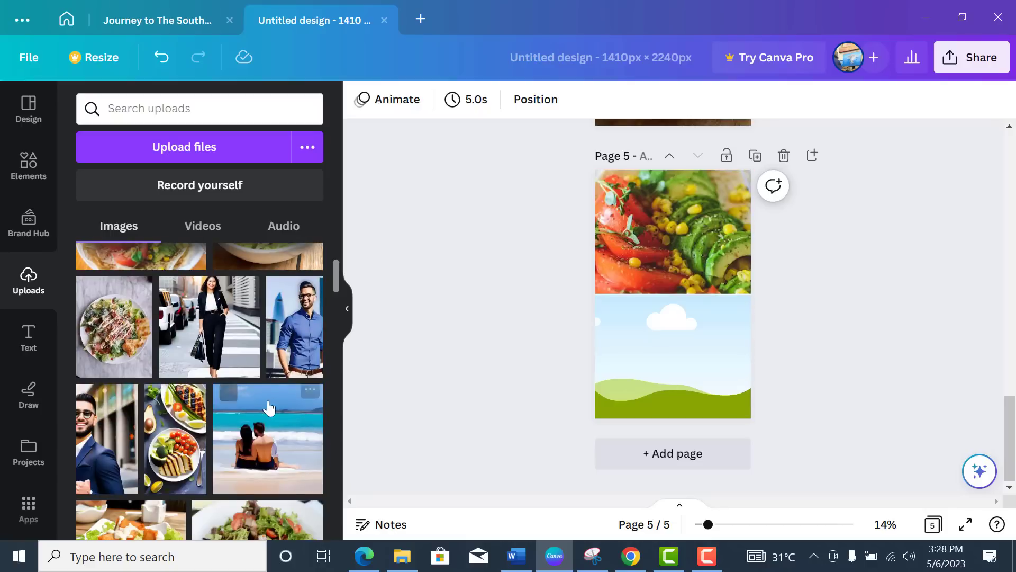
pyautogui.scroll(-2, 262, 413)
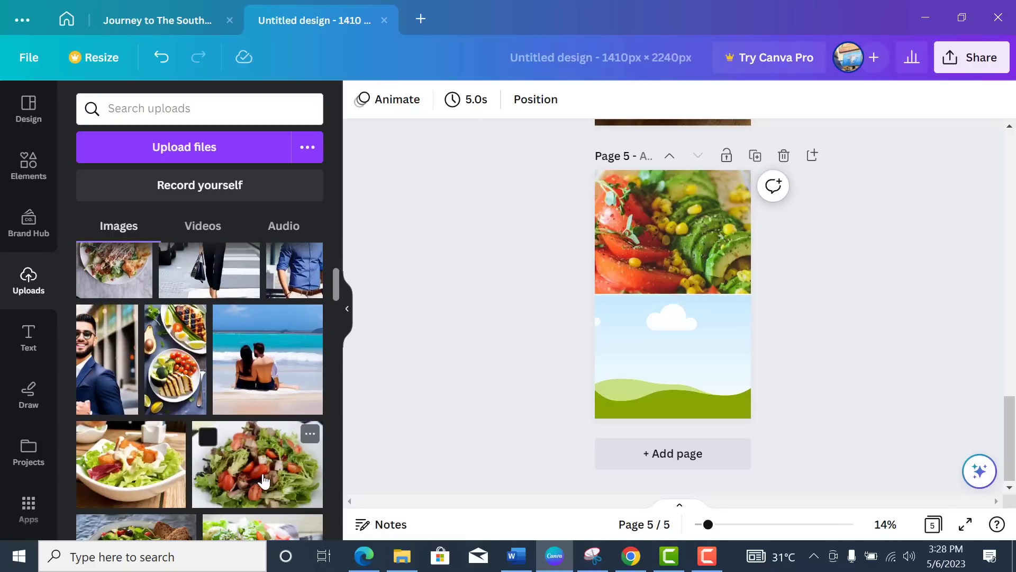
pyautogui.moveTo(263, 481); pyautogui.dragTo(658, 331)
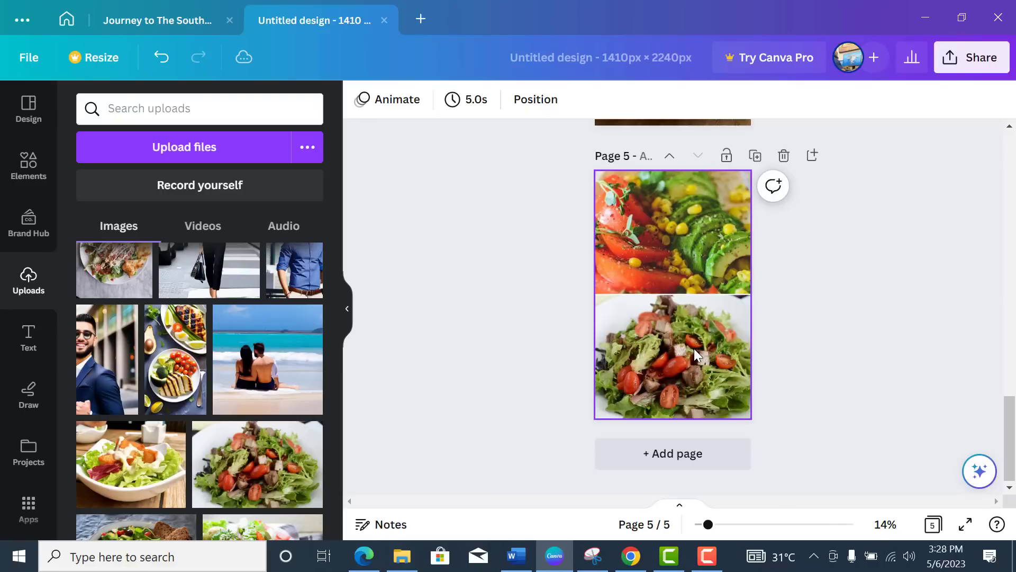
pyautogui.click(685, 355)
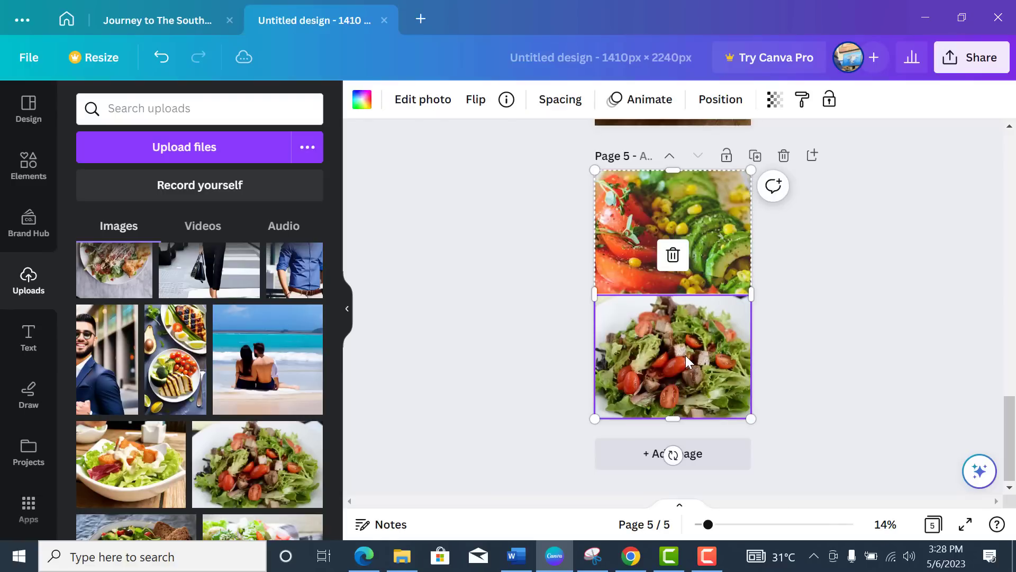
pyautogui.doubleClick(685, 355)
pyautogui.moveTo(773, 273); pyautogui.dragTo(813, 264)
pyautogui.moveTo(577, 420); pyautogui.dragTo(547, 440)
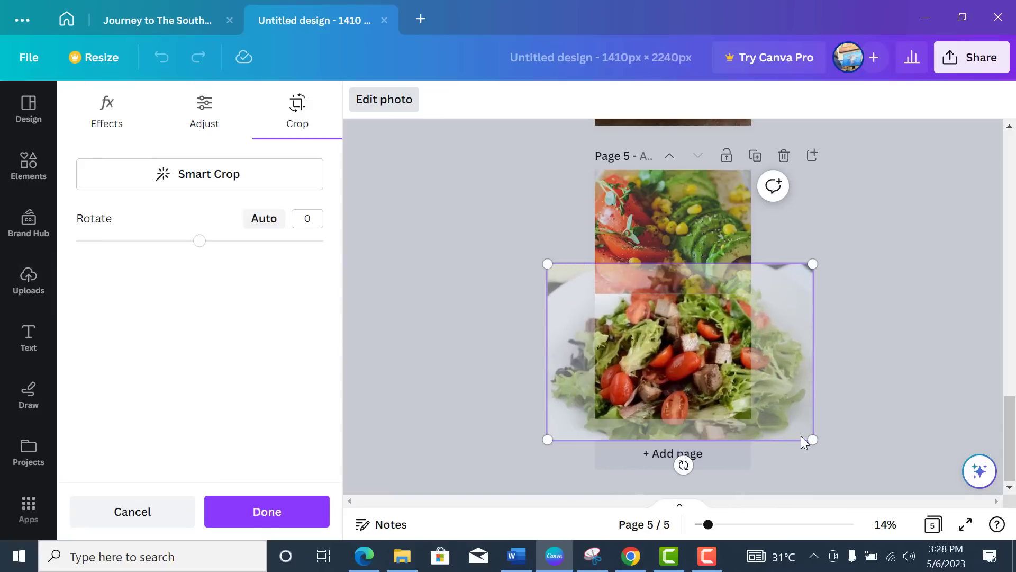
pyautogui.click(859, 341)
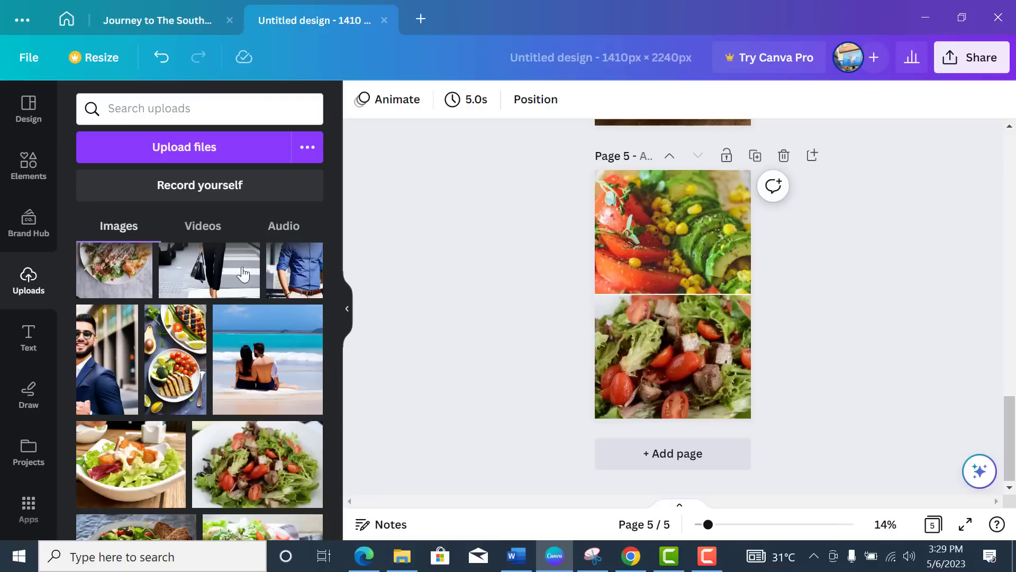
# Step: Add a square from Lines & Shapes and stretch it into a band across page 5
pyautogui.click(29, 167)
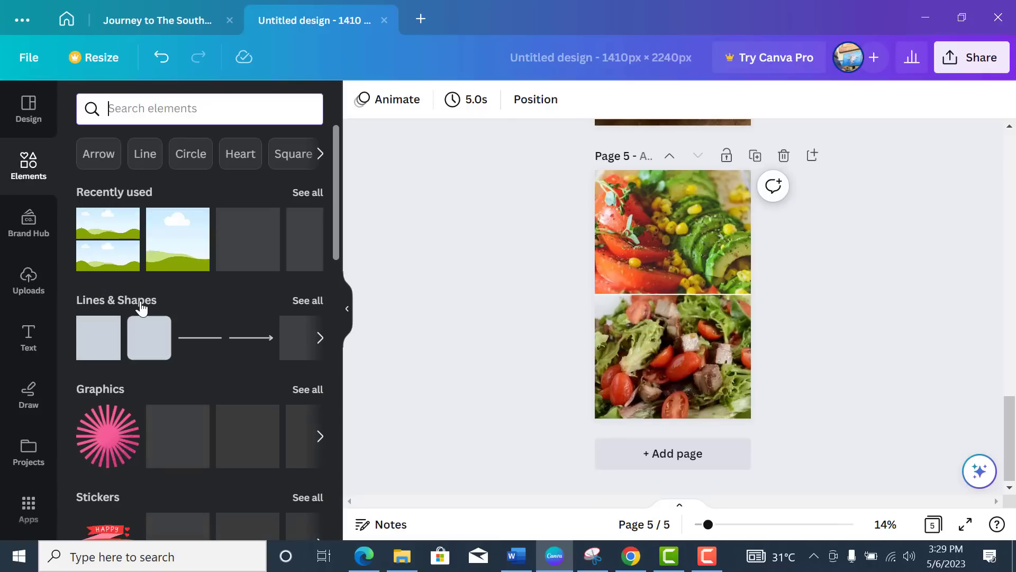
pyautogui.click(102, 350)
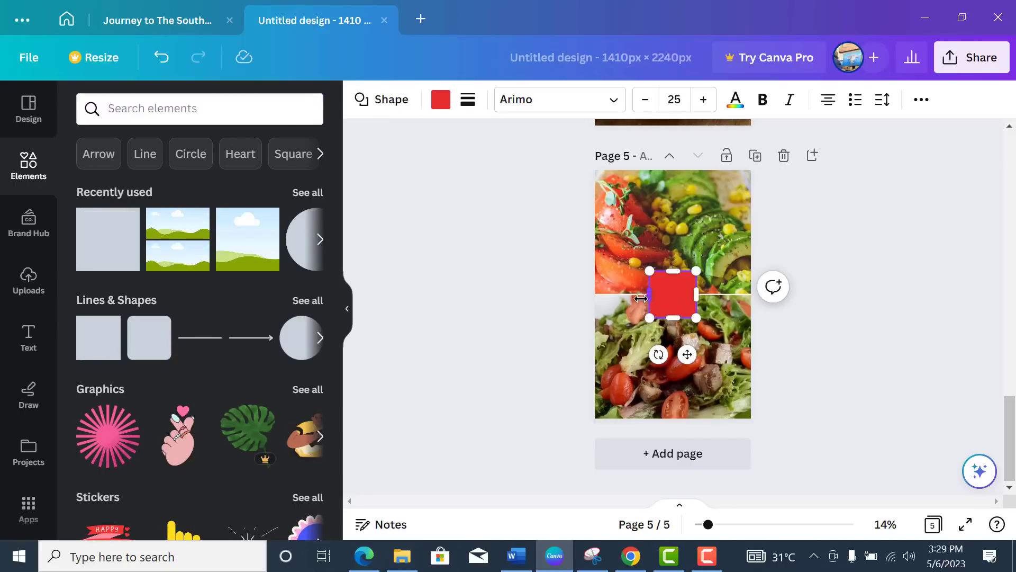
pyautogui.moveTo(652, 297); pyautogui.dragTo(590, 295)
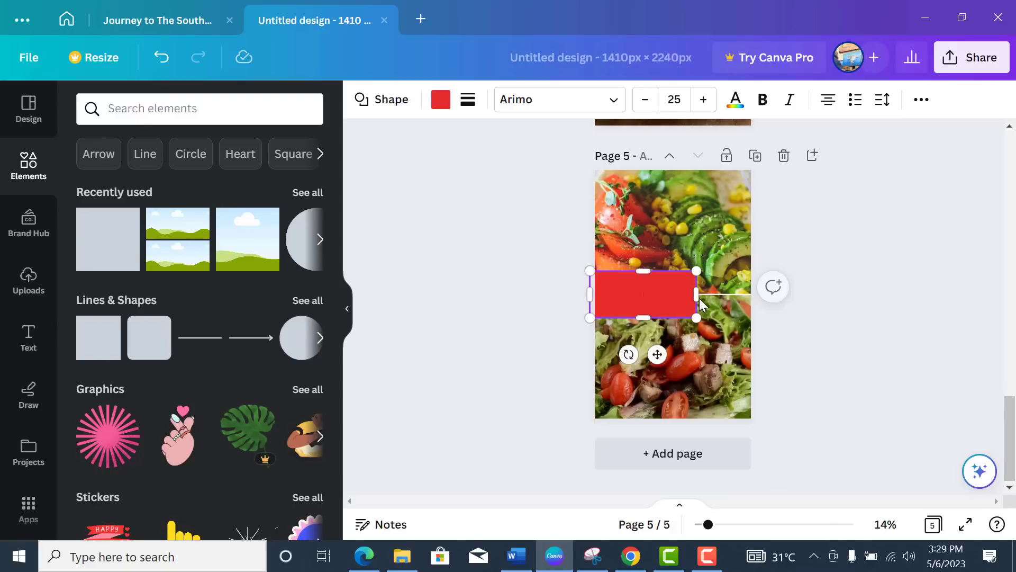
pyautogui.moveTo(710, 297)
pyautogui.mouseDown()
pyautogui.moveTo(760, 295)
pyautogui.moveTo(725, 297)
pyautogui.mouseUp()
pyautogui.moveTo(680, 271); pyautogui.dragTo(682, 239)
pyautogui.moveTo(591, 278); pyautogui.dragTo(570, 293)
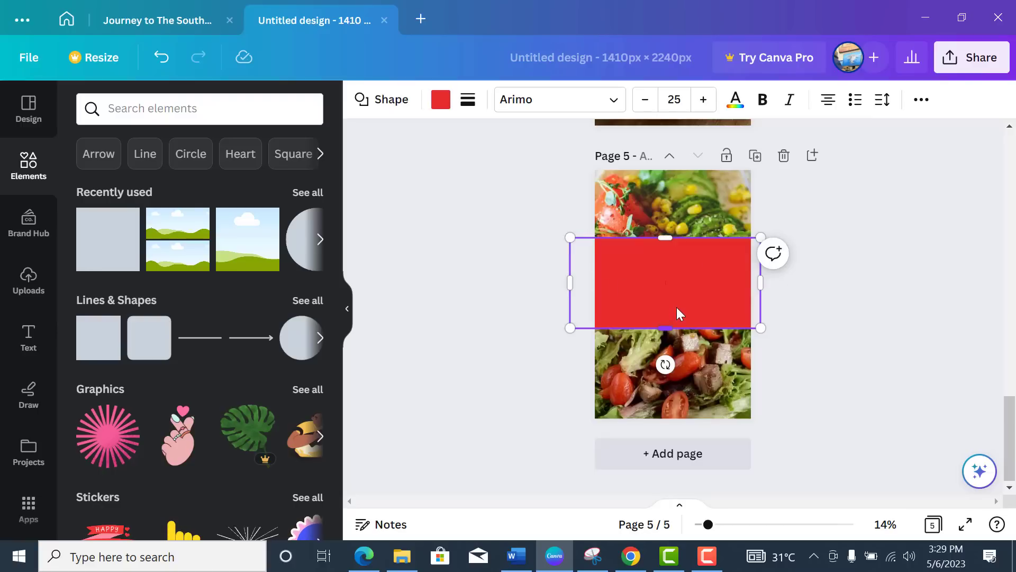
pyautogui.moveTo(676, 317); pyautogui.dragTo(677, 300)
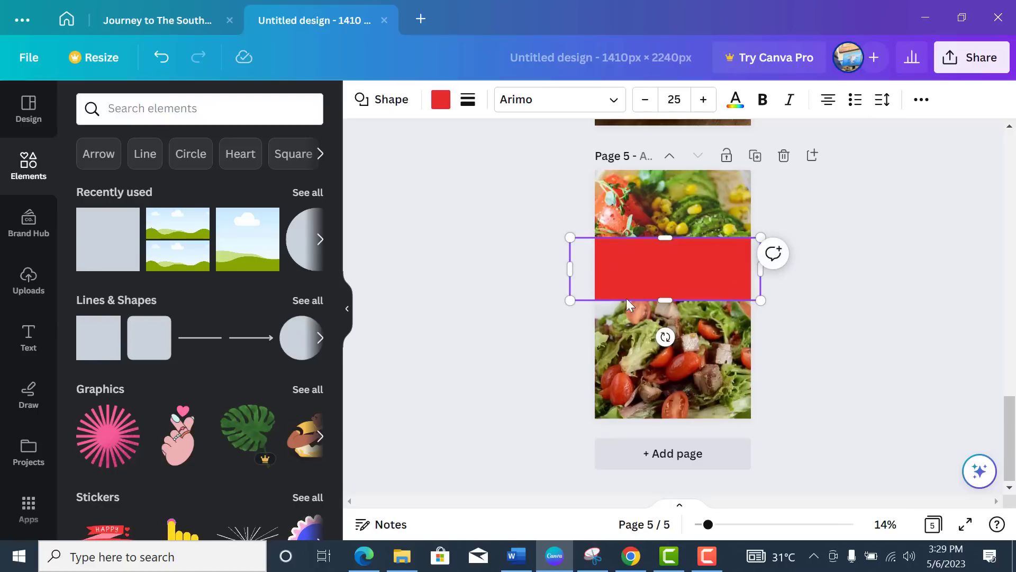
pyautogui.doubleClick(640, 238)
# Step: Recolour the page 5 band to dark green #01592E
pyautogui.click(444, 109)
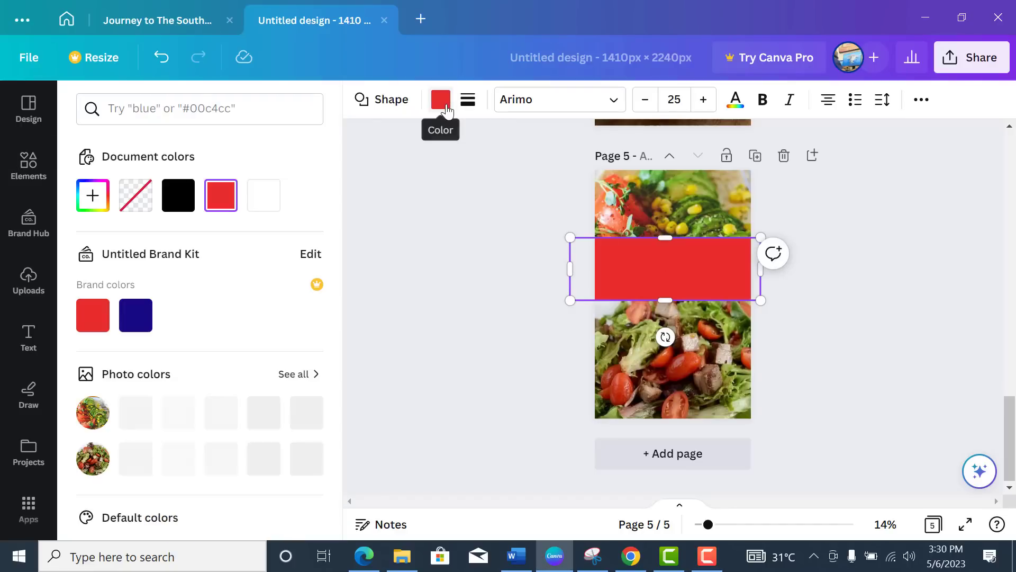
pyautogui.scroll(-5, 263, 281)
pyautogui.click(91, 307)
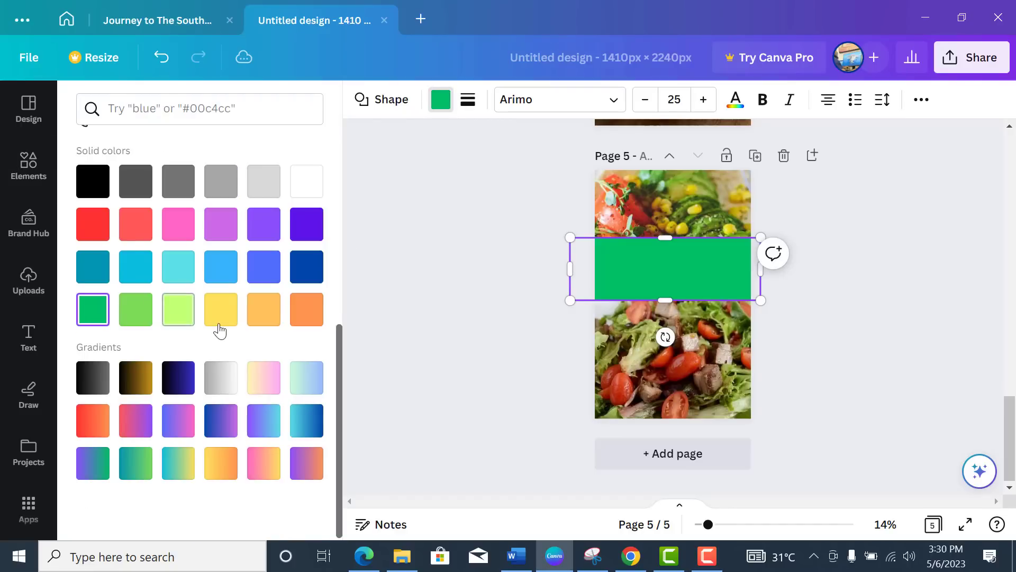
pyautogui.scroll(4, 221, 323)
pyautogui.scroll(2, 132, 306)
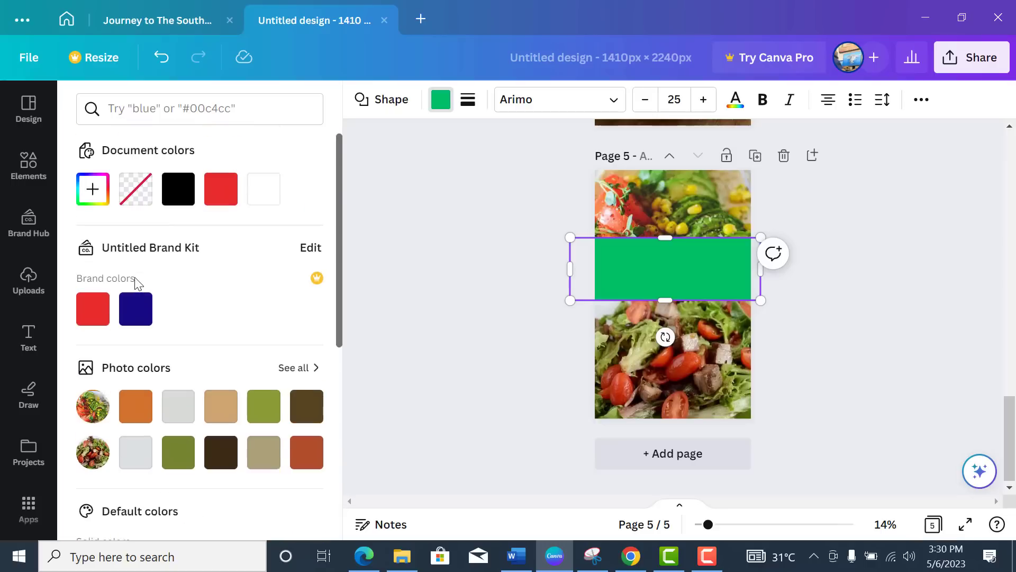
pyautogui.click(92, 204)
pyautogui.moveTo(306, 293); pyautogui.dragTo(305, 328)
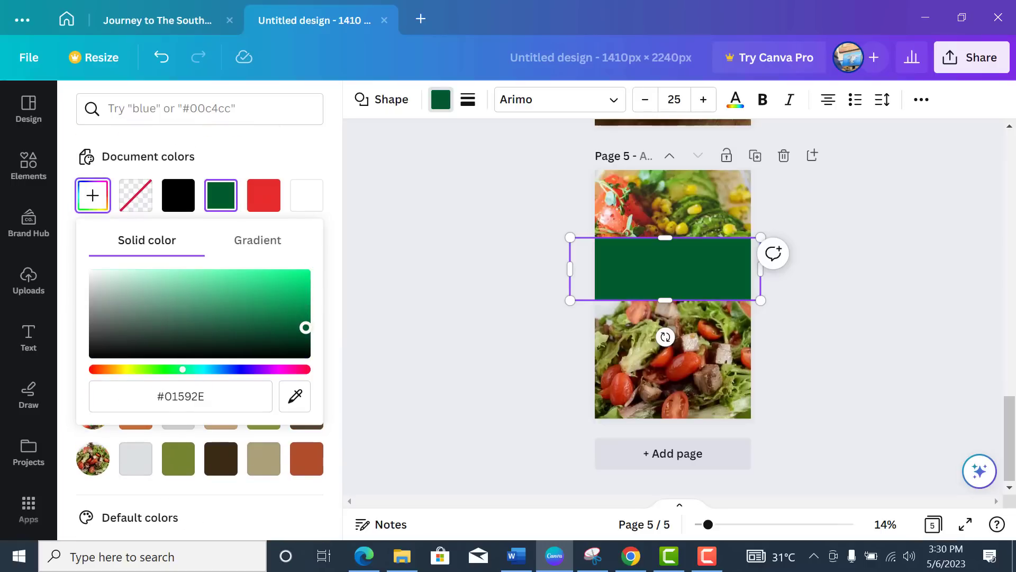
pyautogui.click(816, 285)
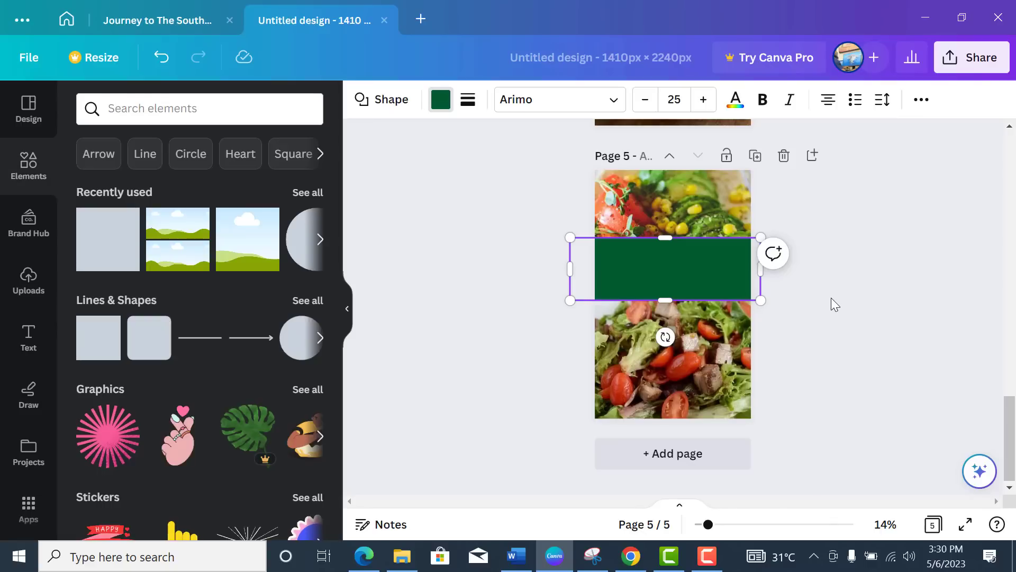
pyautogui.click(815, 300)
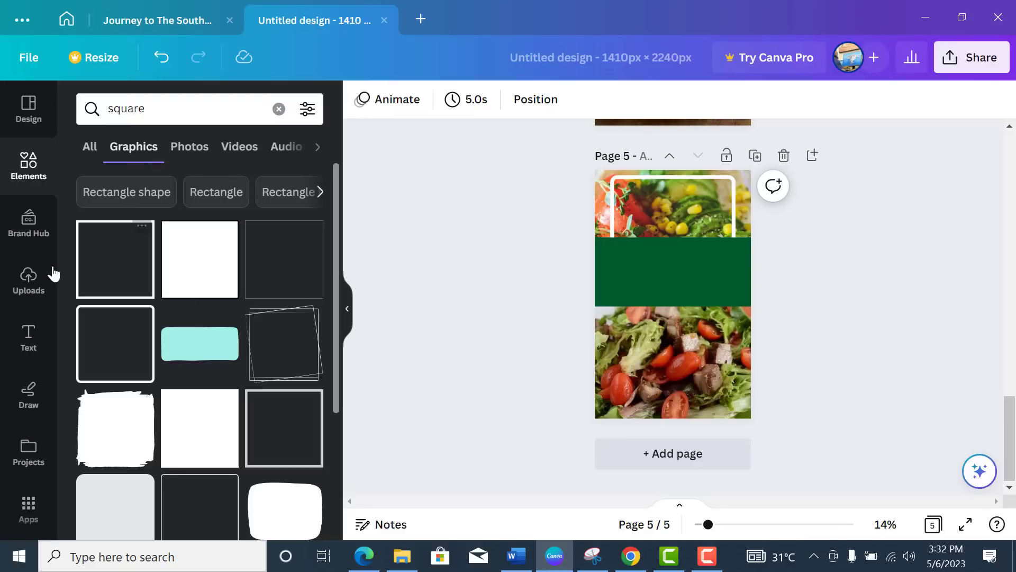
pyautogui.click(24, 290)
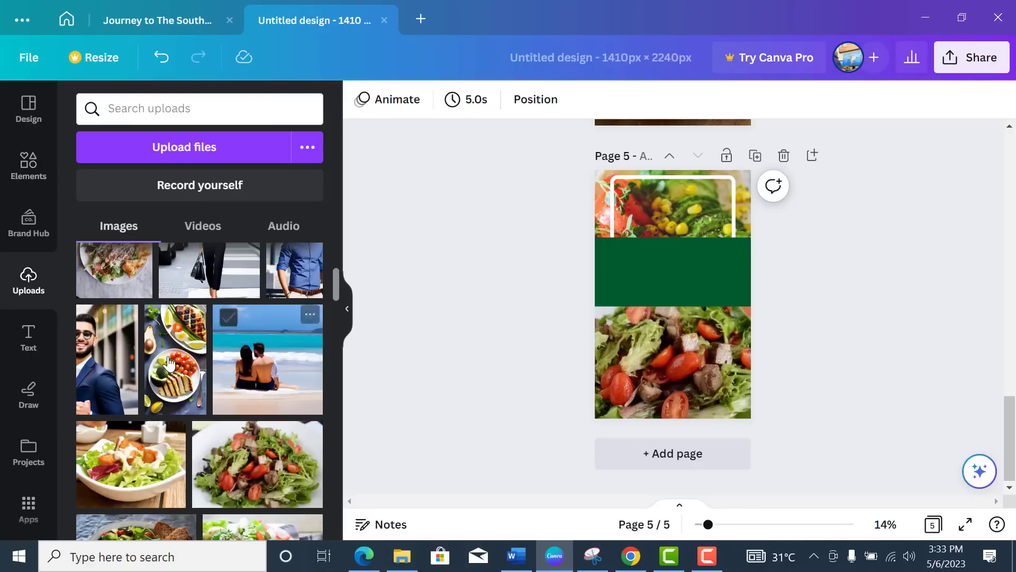
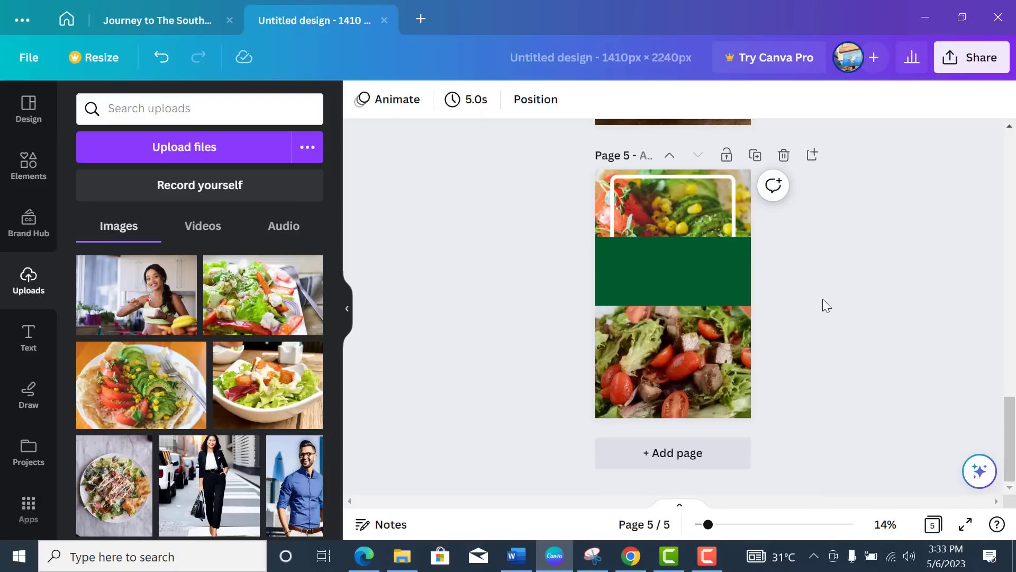
# Step: Add a blank page 6 directly below the salad-photo page 5
pyautogui.scroll(3, 823, 298)
pyautogui.scroll(-2, 823, 299)
pyautogui.scroll(-1, 822, 299)
pyautogui.click(812, 155)
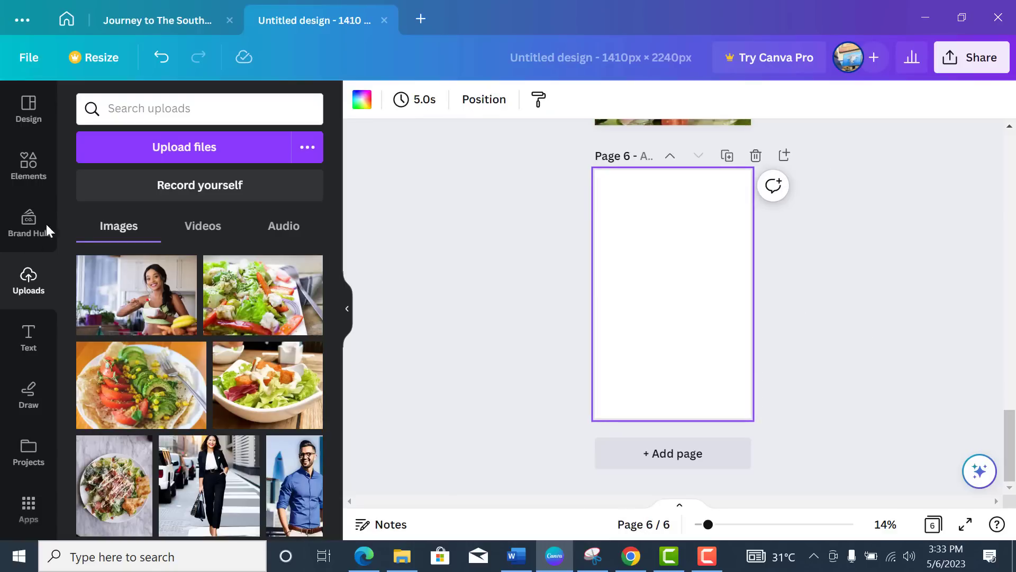
# Step: Search Elements for 'grids' and show all grid layouts
pyautogui.click(28, 168)
pyautogui.click(157, 107)
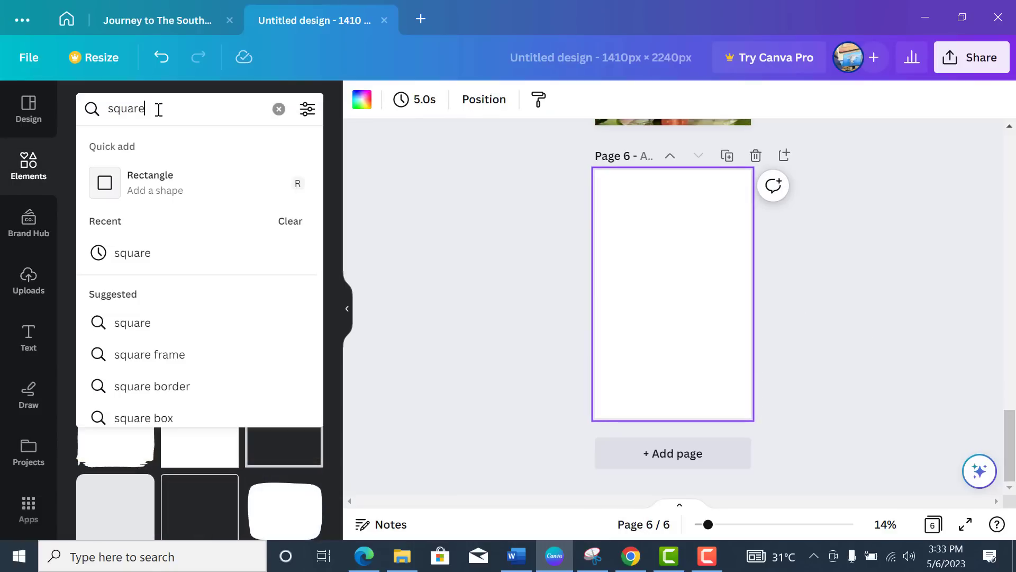
pyautogui.press('BackSpace')
pyautogui.press('BackSpace')
pyautogui.press('BackSpace')
pyautogui.press('BackSpace')
pyautogui.press('BackSpace')
pyautogui.press('BackSpace')
pyautogui.write('grids')
pyautogui.press('Return')
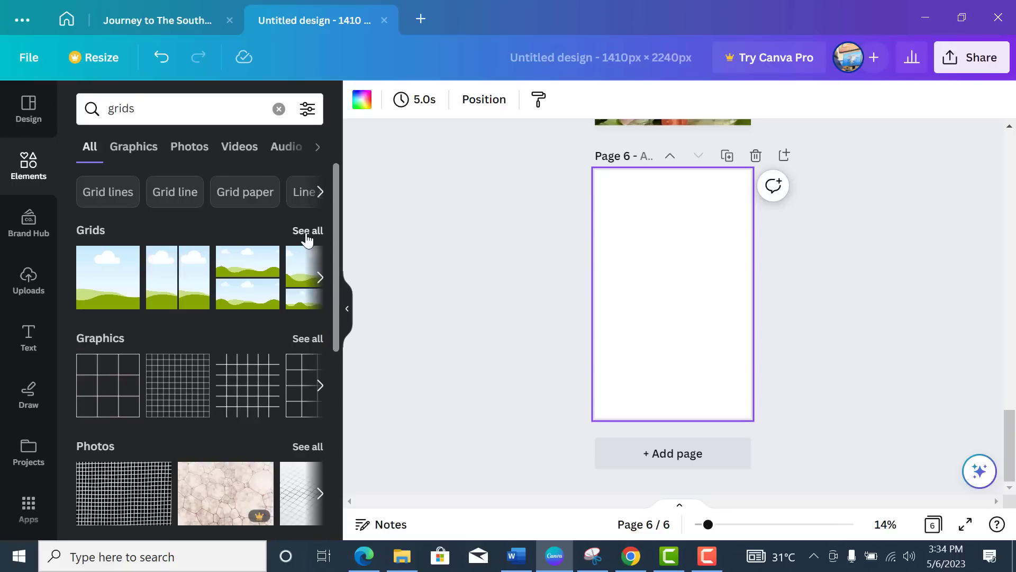
pyautogui.click(307, 232)
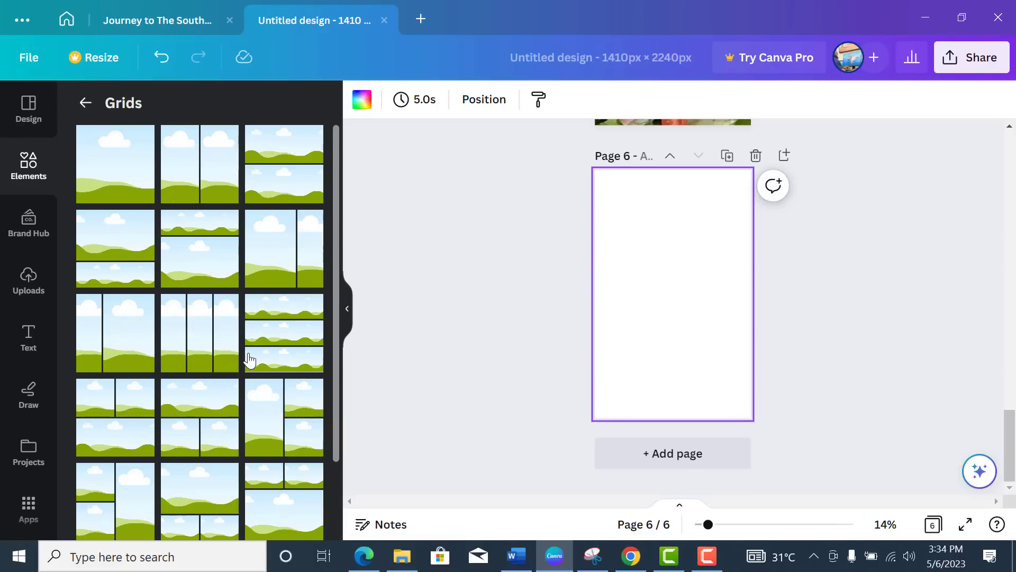
# Step: Place the one-over-two grid on page 6, shrunk from the top to 1,410 × 1,267
pyautogui.scroll(-2, 249, 360)
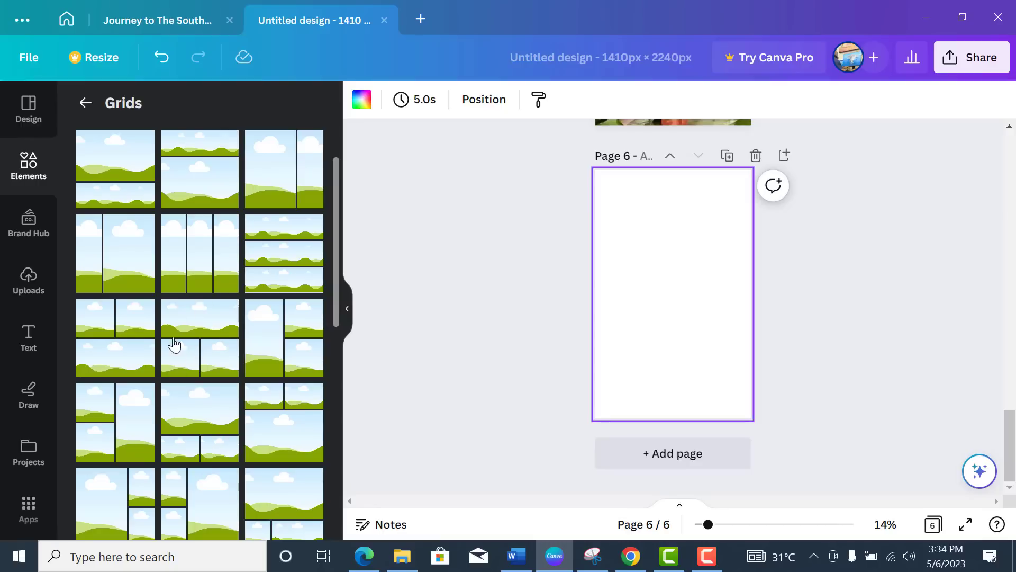
pyautogui.moveTo(348, 362); pyautogui.dragTo(629, 336)
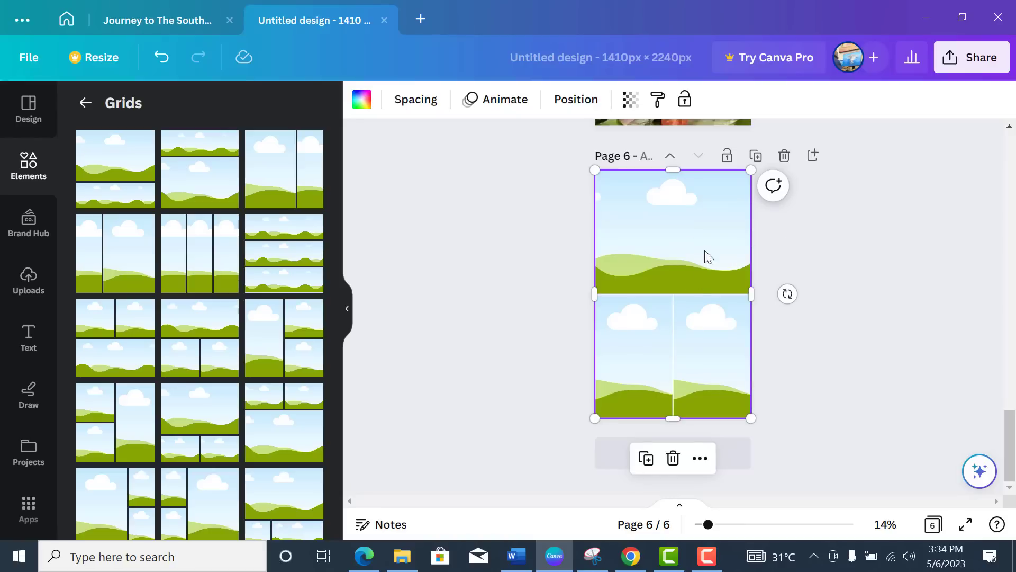
pyautogui.moveTo(672, 170); pyautogui.dragTo(675, 279)
pyautogui.click(826, 257)
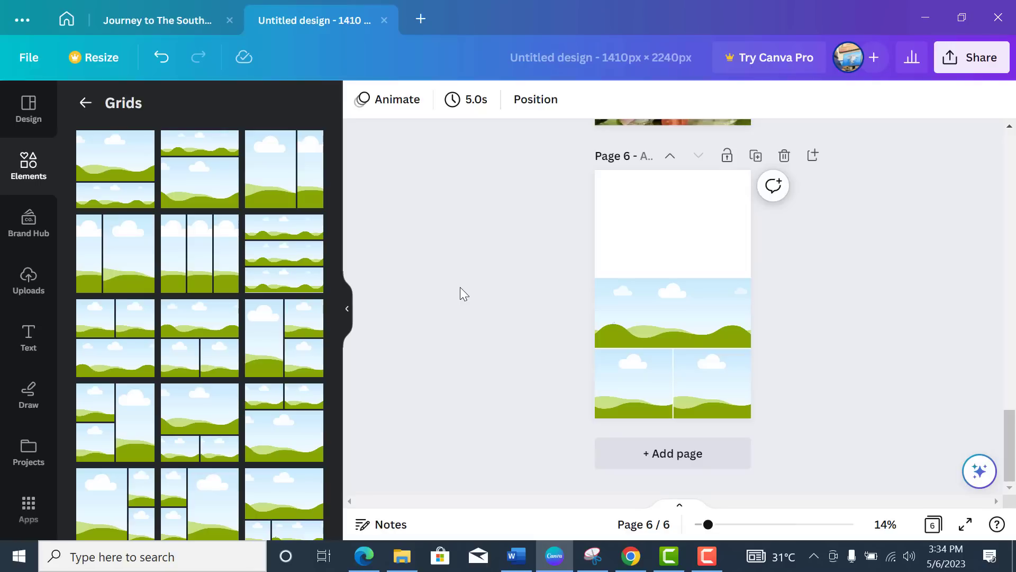
# Step: Drop the uploaded plated salad photo into the grid's bottom-left cell
pyautogui.click(28, 279)
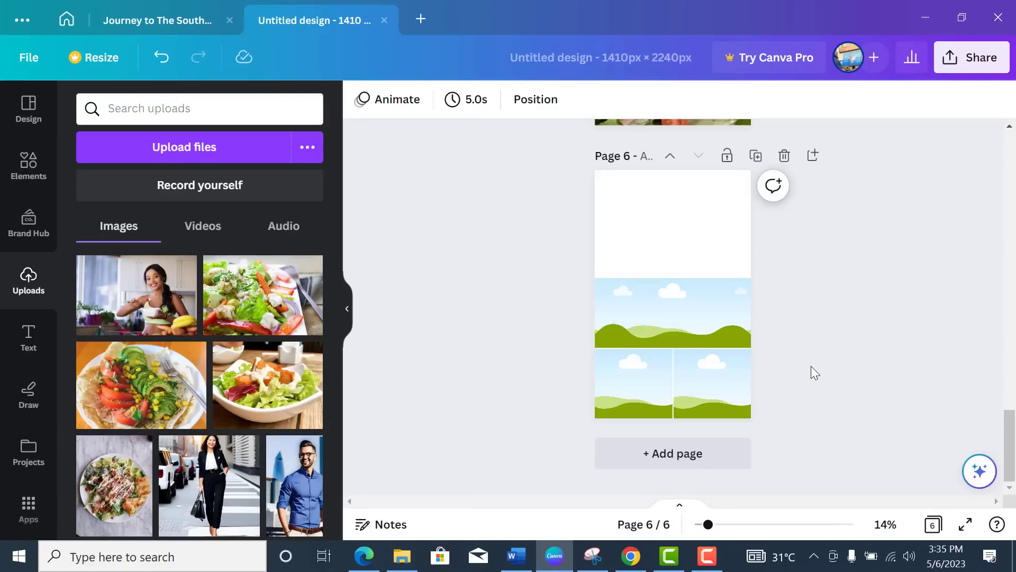
pyautogui.click(121, 502)
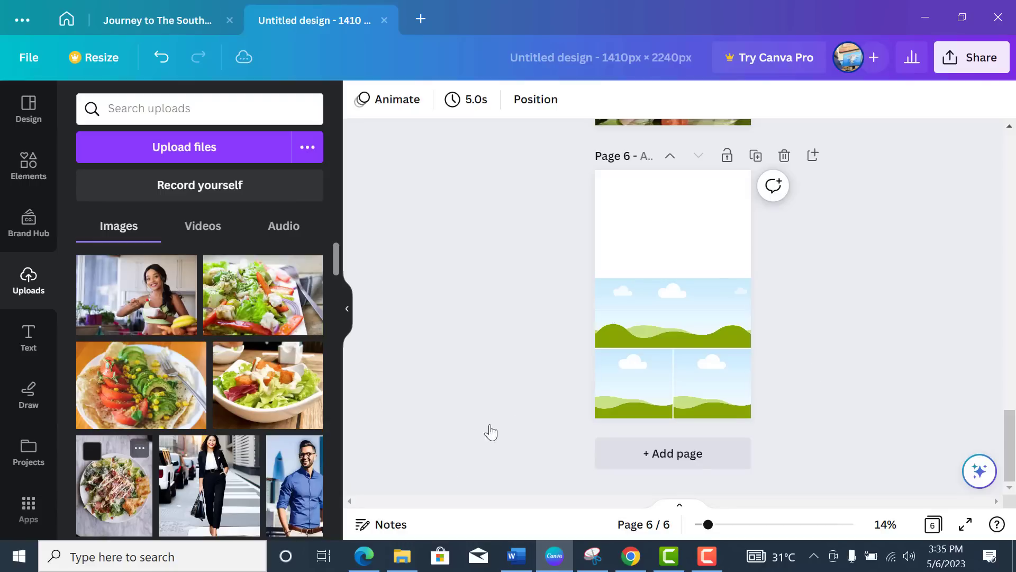
pyautogui.moveTo(673, 234); pyautogui.dragTo(673, 245)
pyautogui.moveTo(673, 354); pyautogui.dragTo(673, 348)
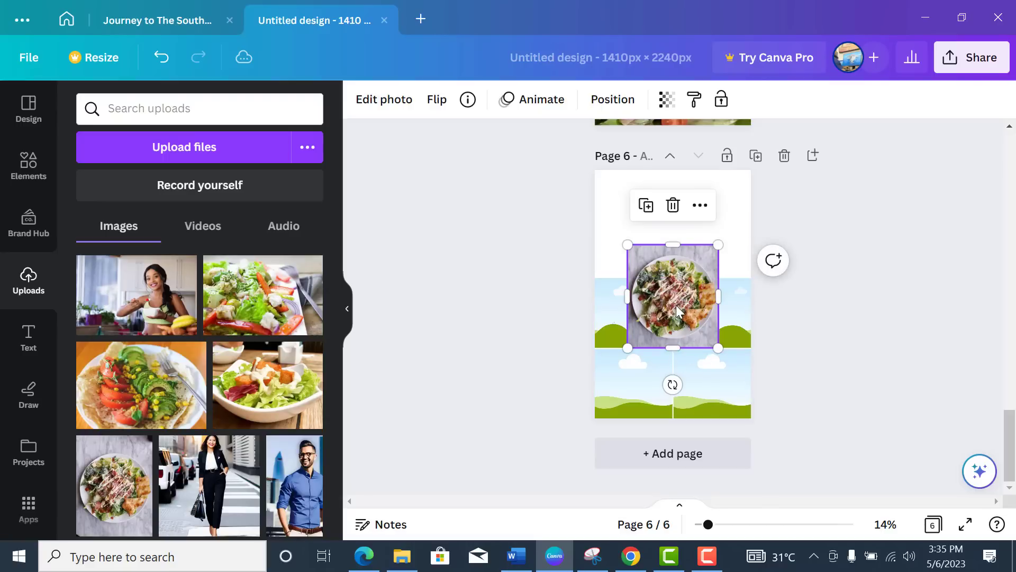
pyautogui.moveTo(683, 312); pyautogui.dragTo(645, 373)
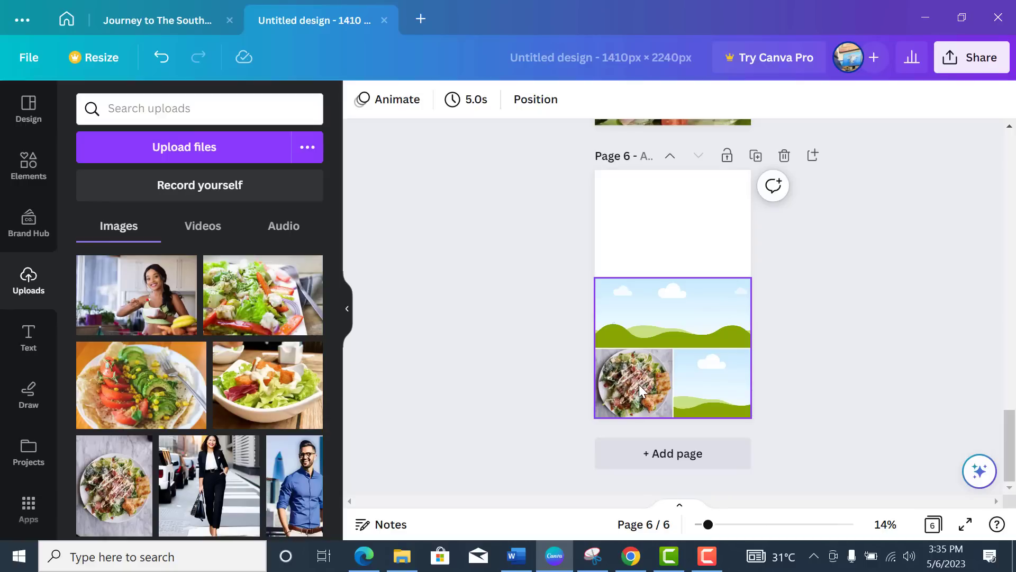
# Step: Crop the salad photo larger so it fills the bottom-left cell
pyautogui.doubleClick(640, 385)
pyautogui.moveTo(673, 435); pyautogui.dragTo(700, 441)
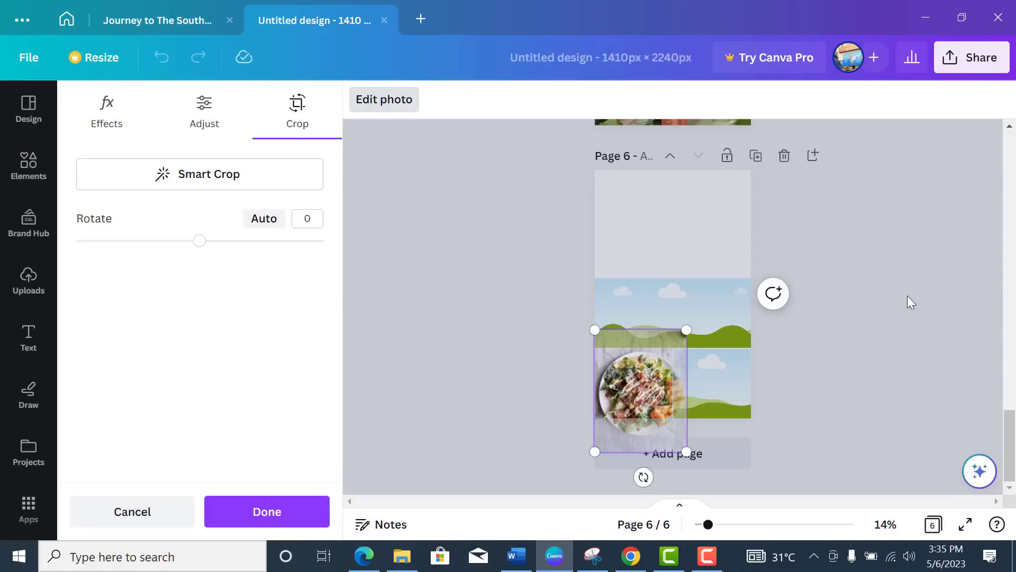
pyautogui.click(881, 332)
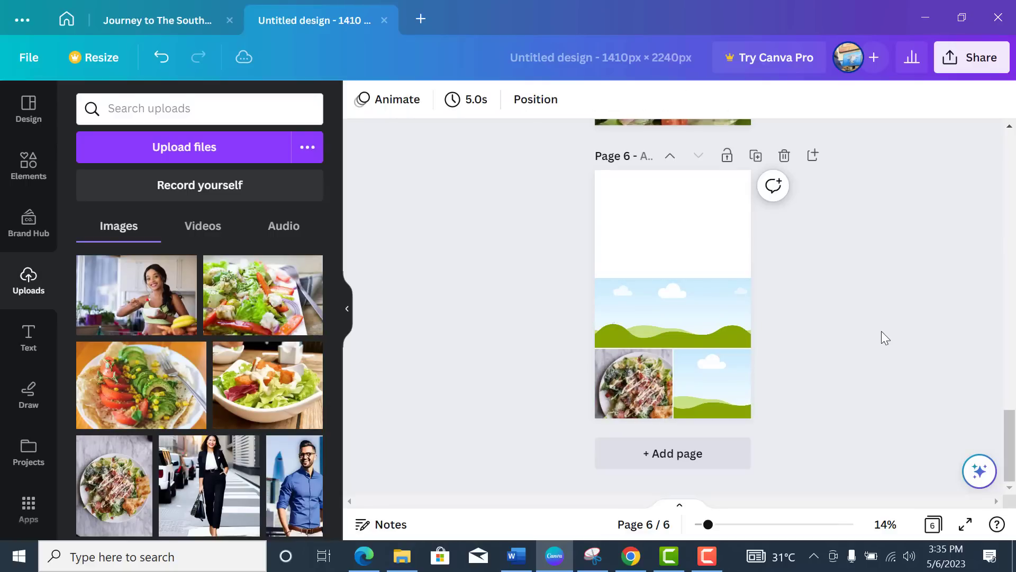
pyautogui.click(648, 381)
pyautogui.doubleClick(648, 381)
pyautogui.moveTo(687, 447); pyautogui.dragTo(686, 460)
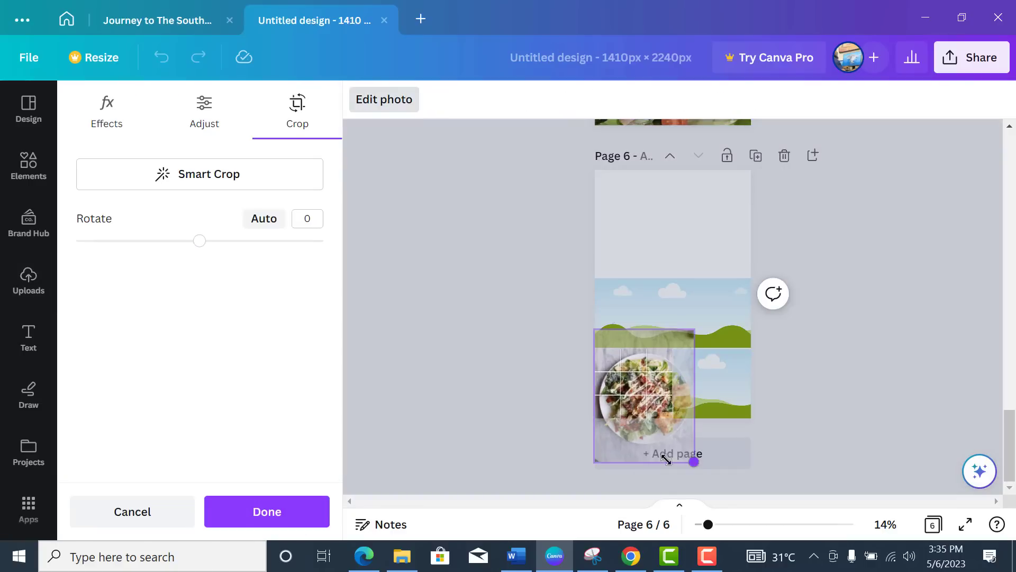
pyautogui.moveTo(590, 460); pyautogui.dragTo(579, 470)
pyautogui.click(878, 383)
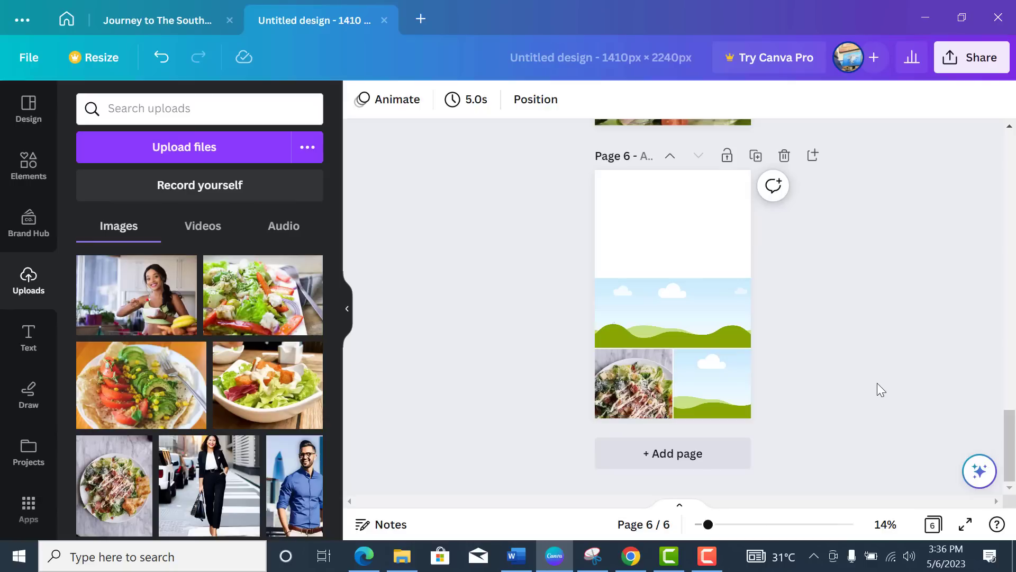
pyautogui.click(644, 383)
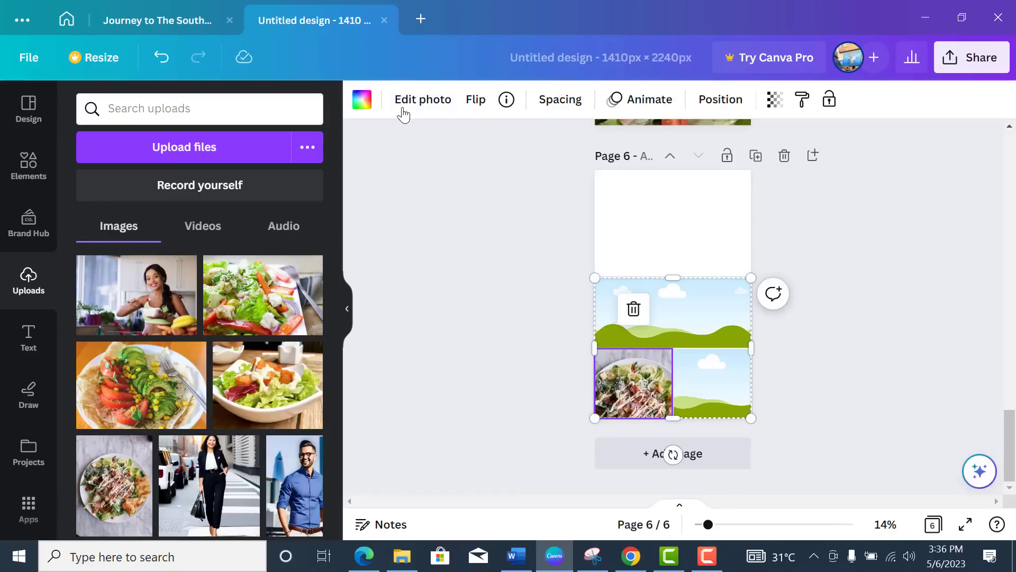
# Step: Set the bottom-left salad photo's brightness to 34 and contrast to 17
pyautogui.click(422, 101)
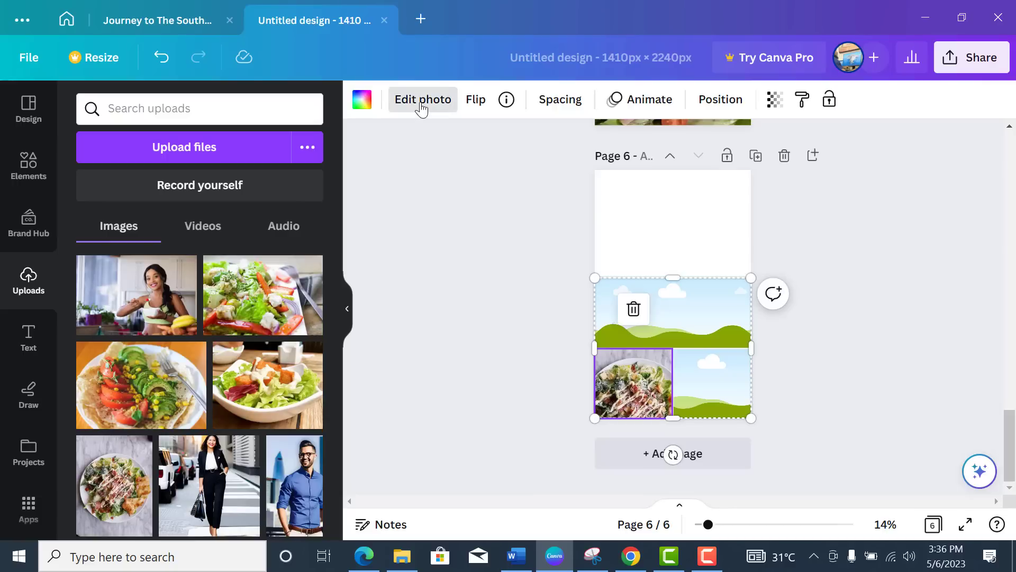
pyautogui.click(205, 106)
pyautogui.scroll(-6, 196, 360)
pyautogui.scroll(3, 195, 351)
pyautogui.moveTo(198, 244); pyautogui.dragTo(232, 253)
pyautogui.moveTo(194, 284); pyautogui.dragTo(214, 290)
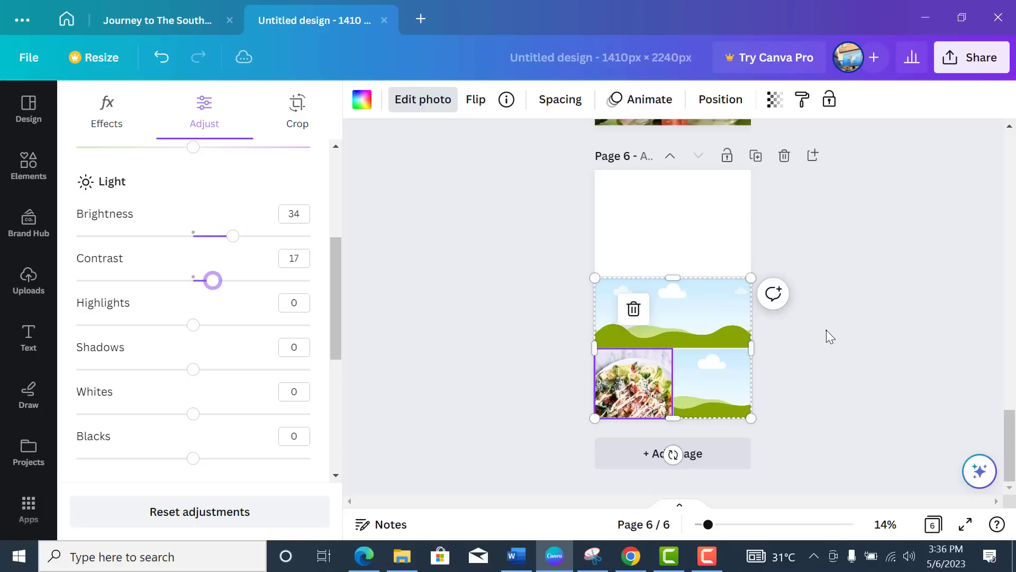
pyautogui.click(33, 278)
pyautogui.click(482, 350)
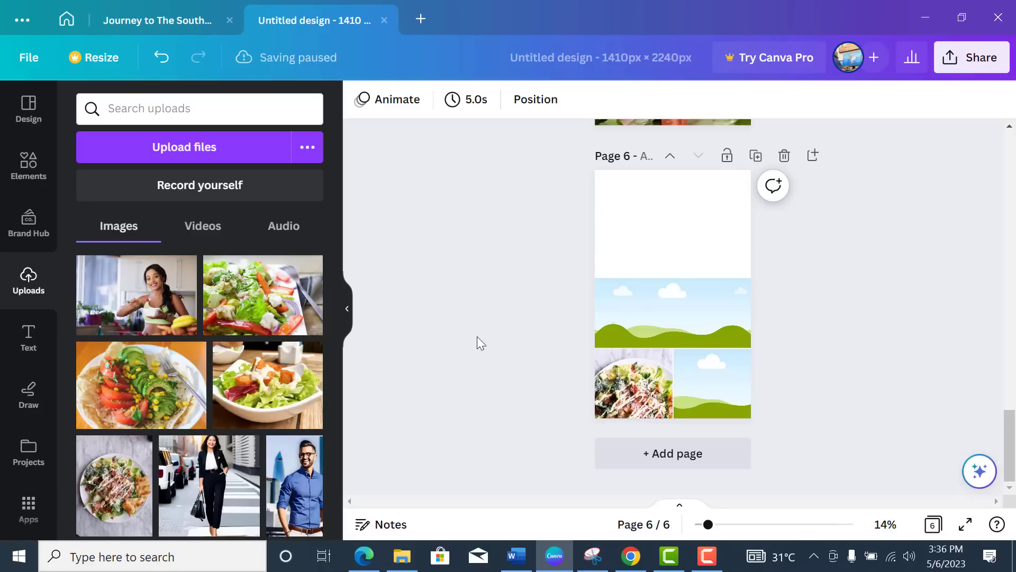
pyautogui.scroll(-5, 239, 429)
pyautogui.scroll(4, 255, 408)
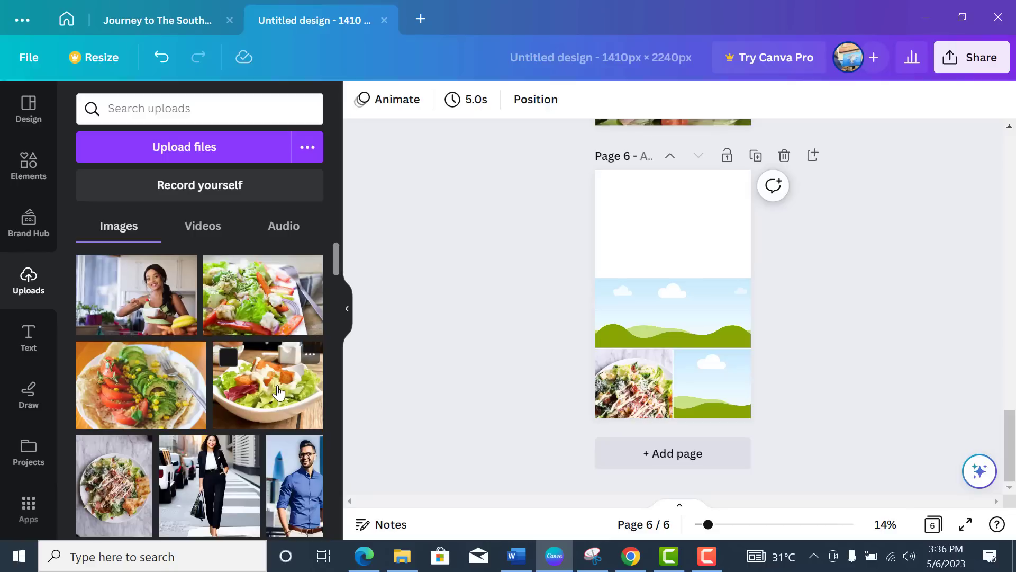
# Step: Place the bowl salad photo in the bottom-right cell and enlarge it within the crop
pyautogui.click(256, 315)
pyautogui.moveTo(673, 324); pyautogui.dragTo(710, 387)
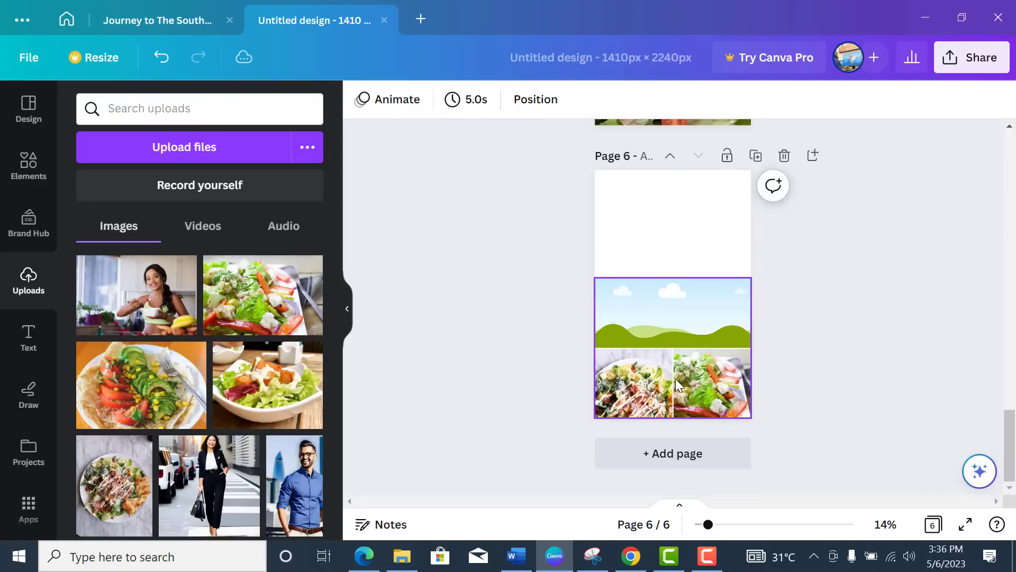
pyautogui.click(704, 382)
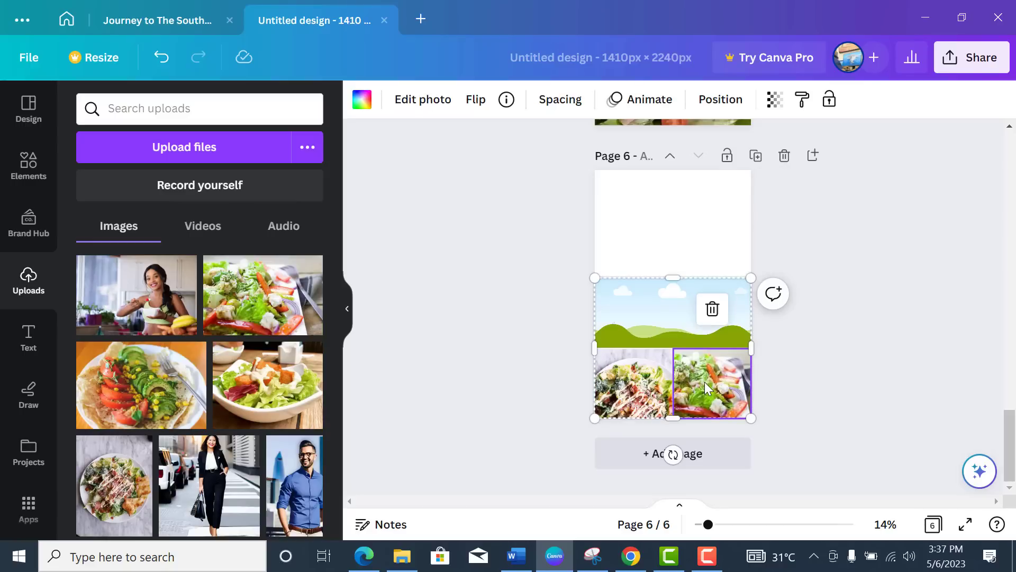
pyautogui.doubleClick(752, 417)
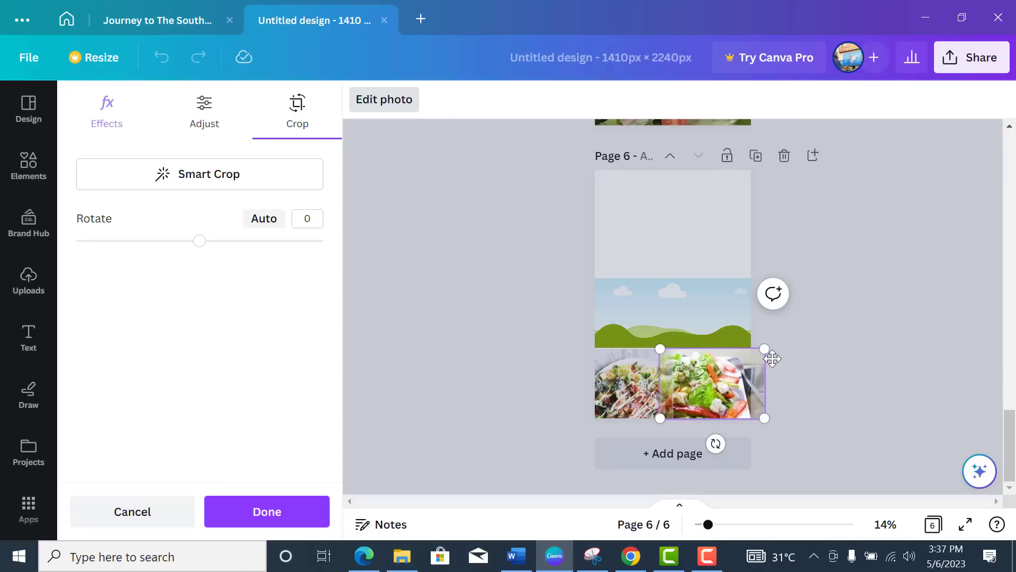
pyautogui.moveTo(767, 345); pyautogui.dragTo(835, 336)
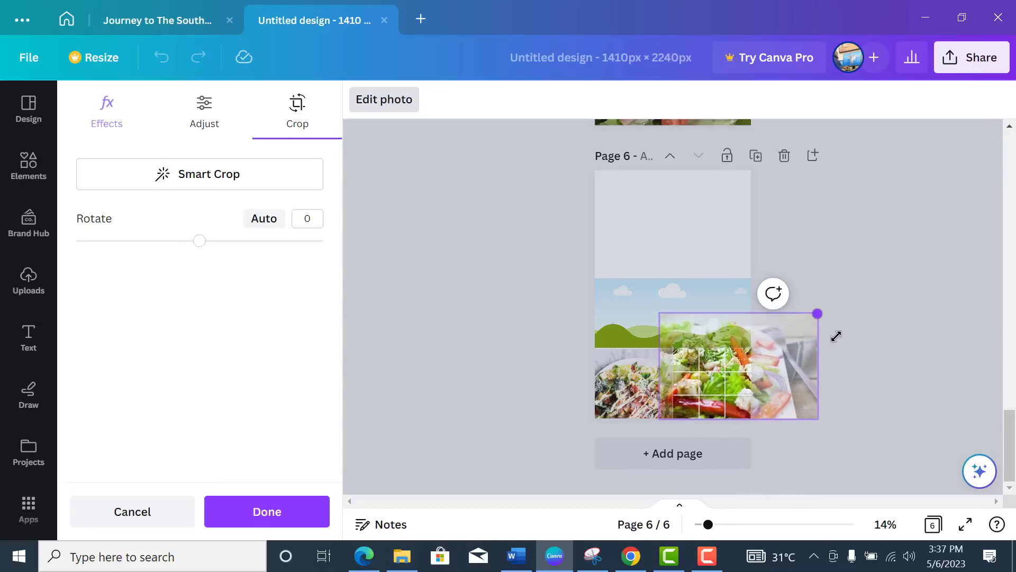
pyautogui.click(784, 366)
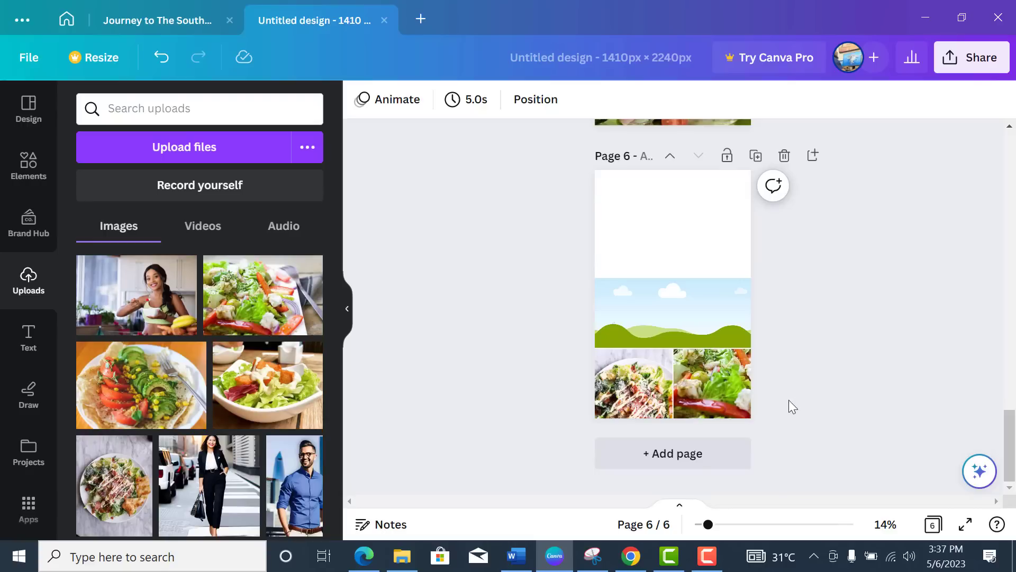
# Step: Shift the bottom-right salad photo left within its cell
pyautogui.click(716, 390)
pyautogui.doubleClick(716, 389)
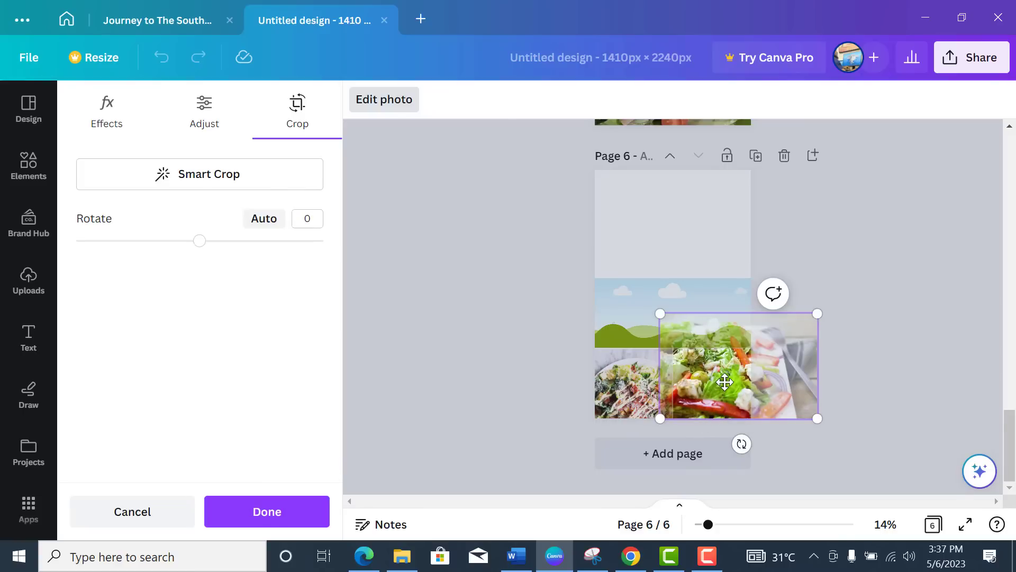
pyautogui.moveTo(720, 386); pyautogui.dragTo(703, 411)
pyautogui.click(849, 294)
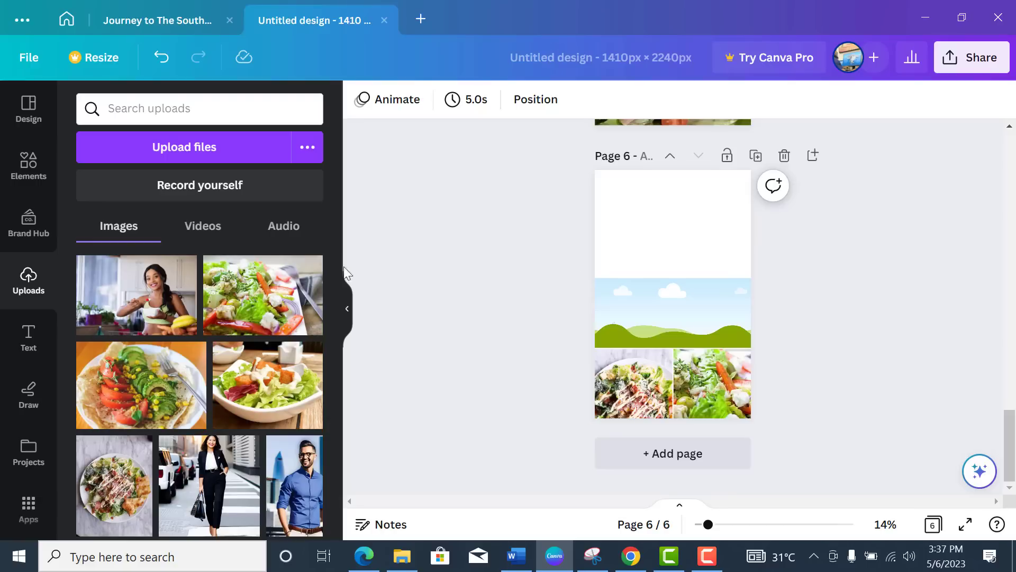
# Step: Drop the strawberry-avocado salad photo into the top cell and widen its crop to fill it
pyautogui.scroll(-5, 255, 398)
pyautogui.scroll(-3, 255, 398)
pyautogui.scroll(2, 161, 389)
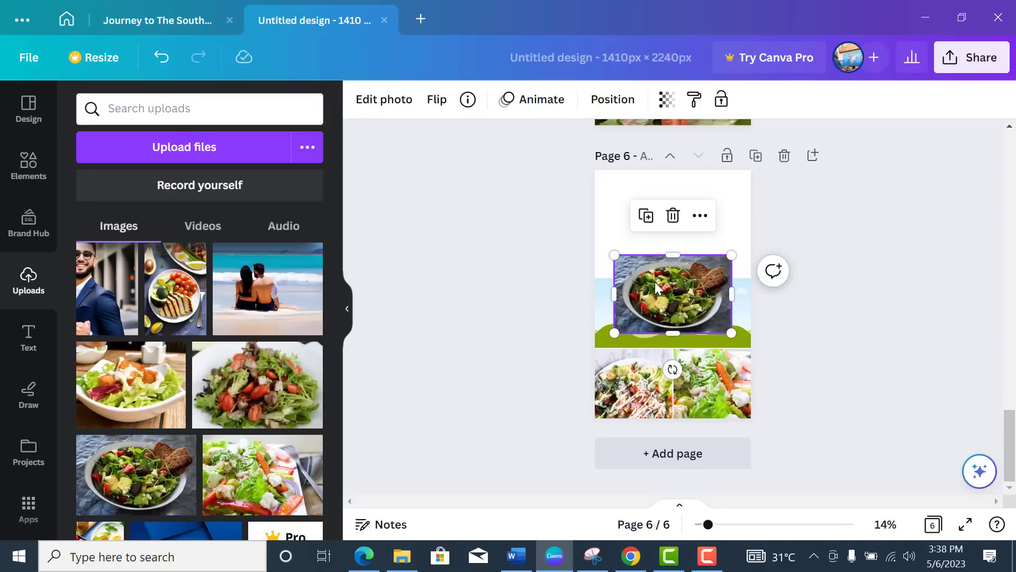
pyautogui.moveTo(668, 280); pyautogui.dragTo(667, 289)
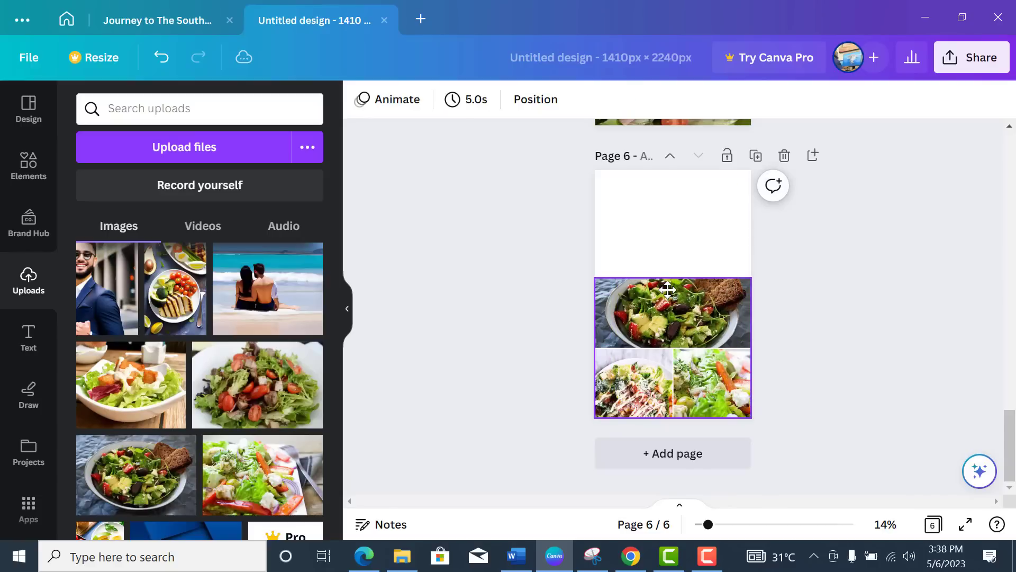
pyautogui.doubleClick(666, 301)
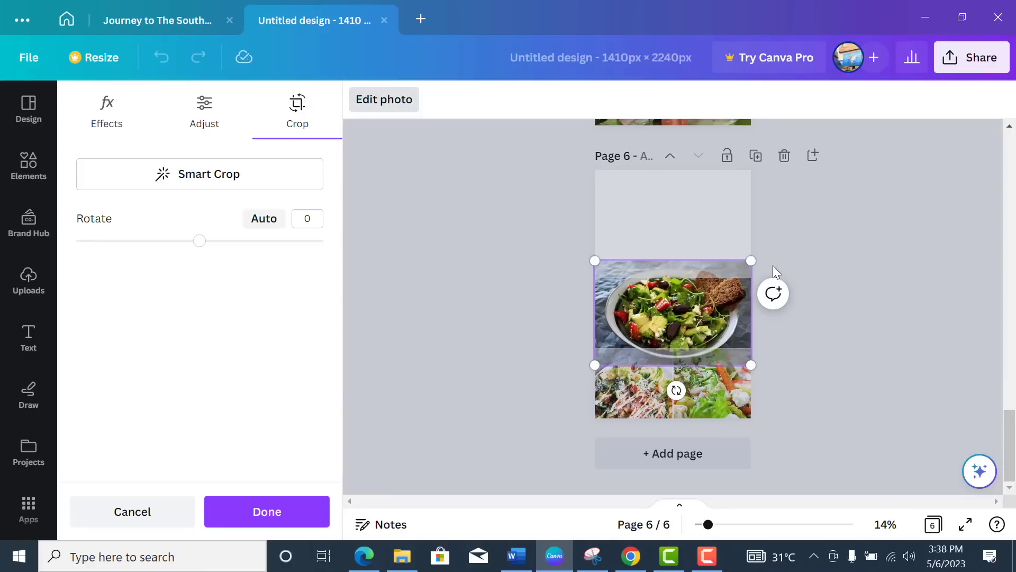
pyautogui.moveTo(752, 260); pyautogui.dragTo(815, 231)
pyautogui.moveTo(594, 365); pyautogui.dragTo(566, 369)
pyautogui.click(892, 323)
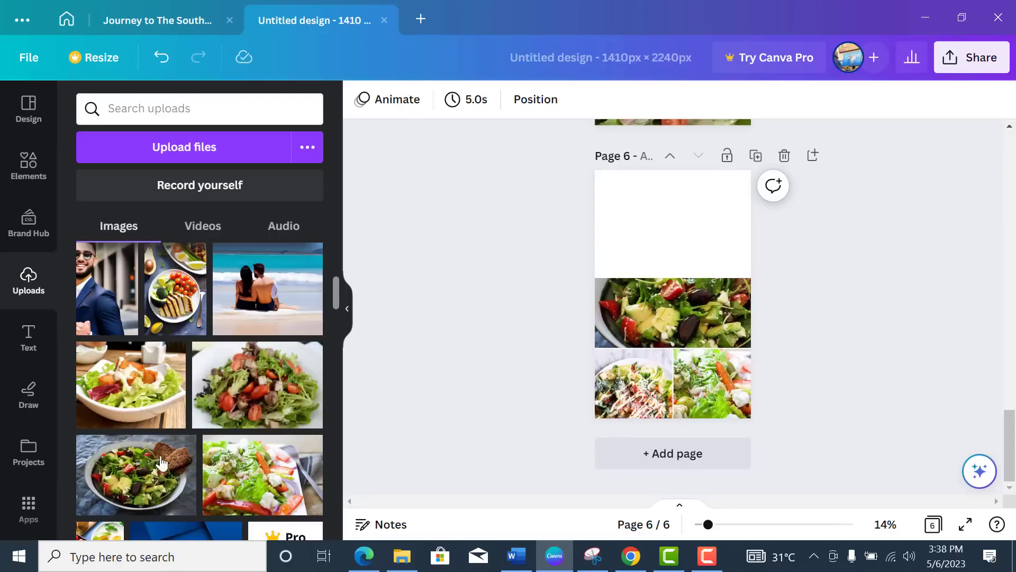
pyautogui.scroll(-2, 157, 437)
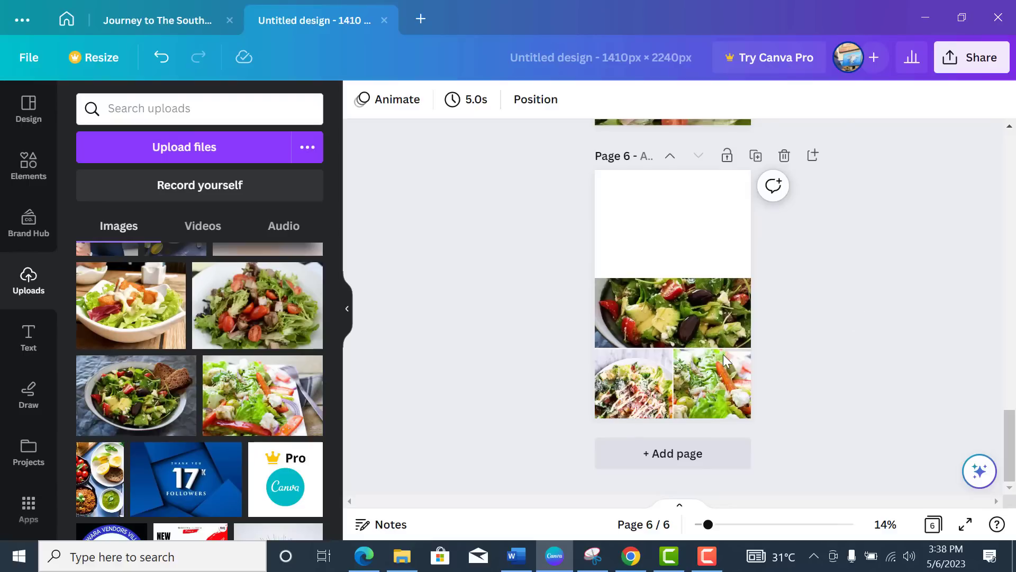
# Step: Raise the top salad photo's brightness to 22 and contrast to 13
pyautogui.click(698, 311)
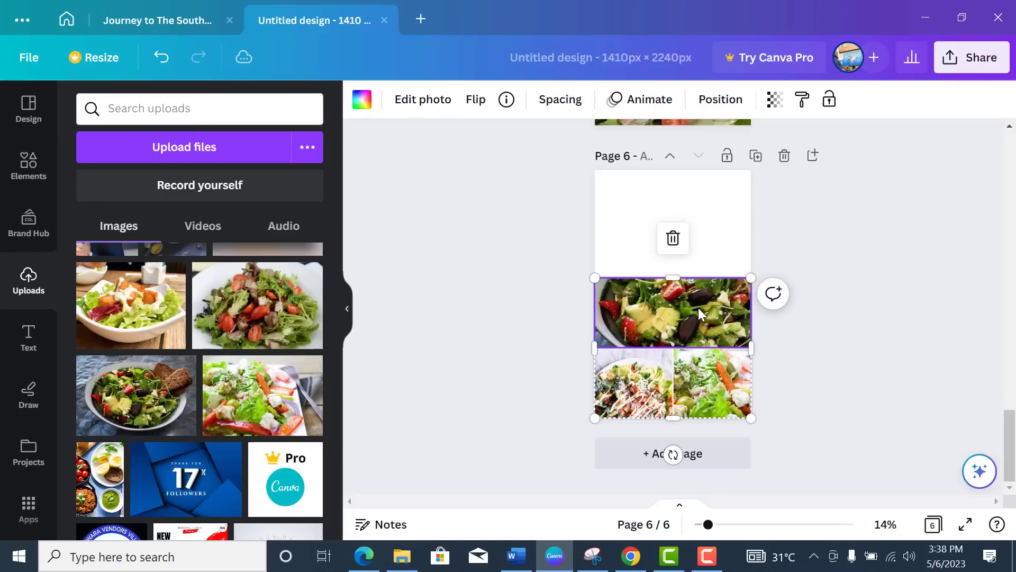
pyautogui.click(423, 99)
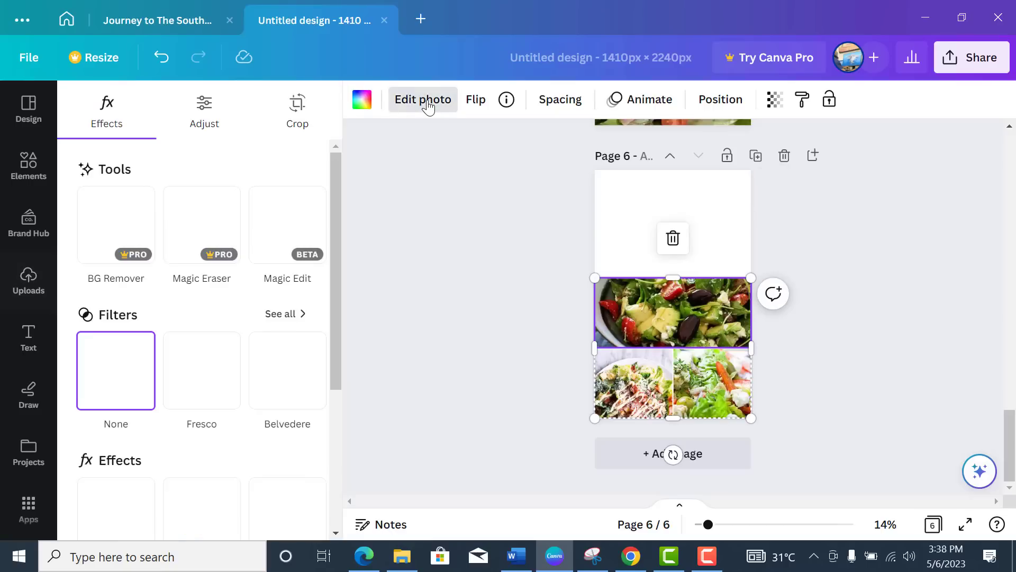
pyautogui.click(216, 111)
pyautogui.scroll(-5, 197, 218)
pyautogui.scroll(-1, 205, 359)
pyautogui.scroll(1, 200, 334)
pyautogui.moveTo(193, 236); pyautogui.dragTo(219, 243)
pyautogui.moveTo(194, 285); pyautogui.dragTo(210, 286)
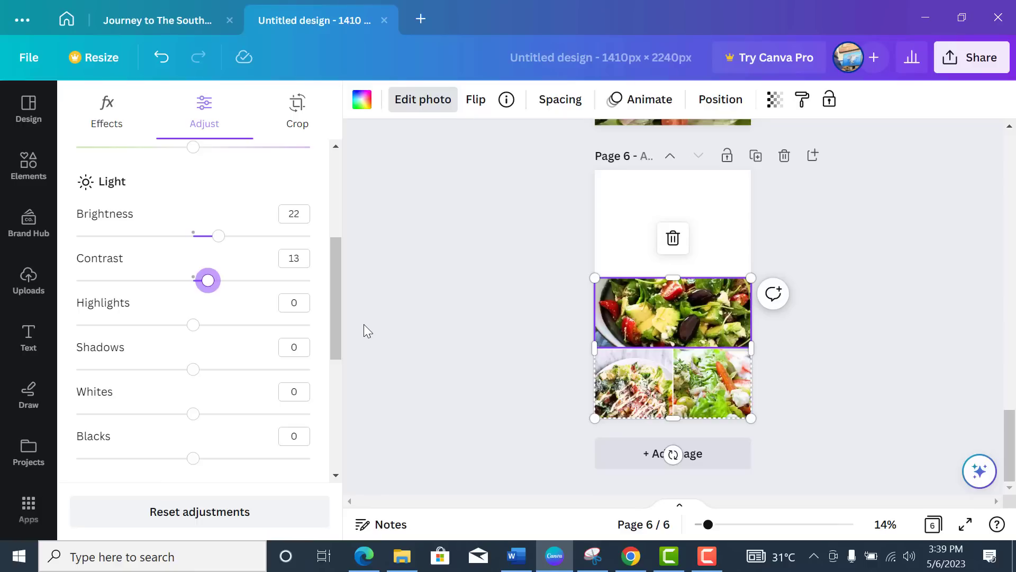
pyautogui.click(27, 281)
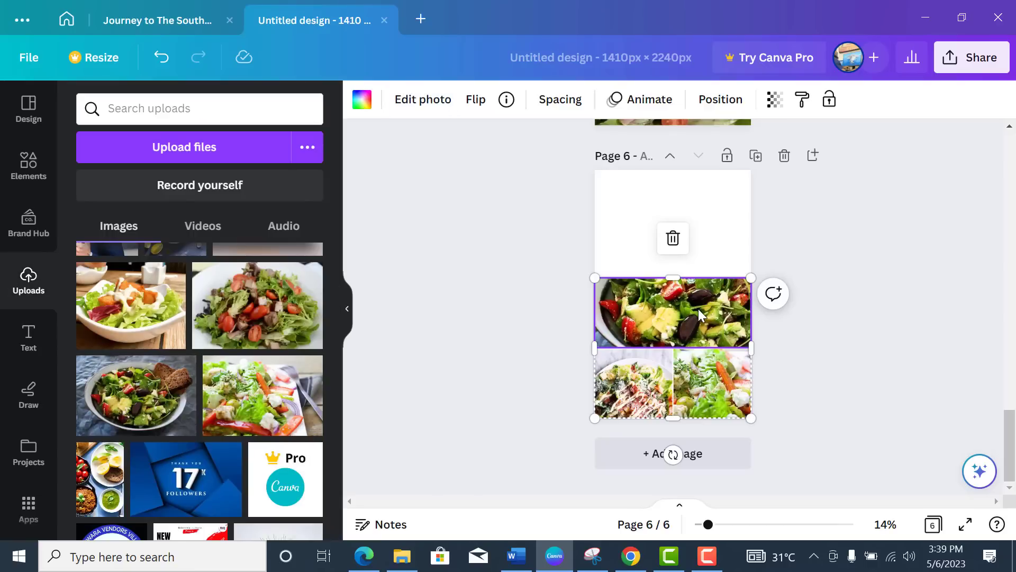
# Step: Give the bottom-right photo brightness 11 and contrast 14, restoring the top photo with undo
pyautogui.click(718, 392)
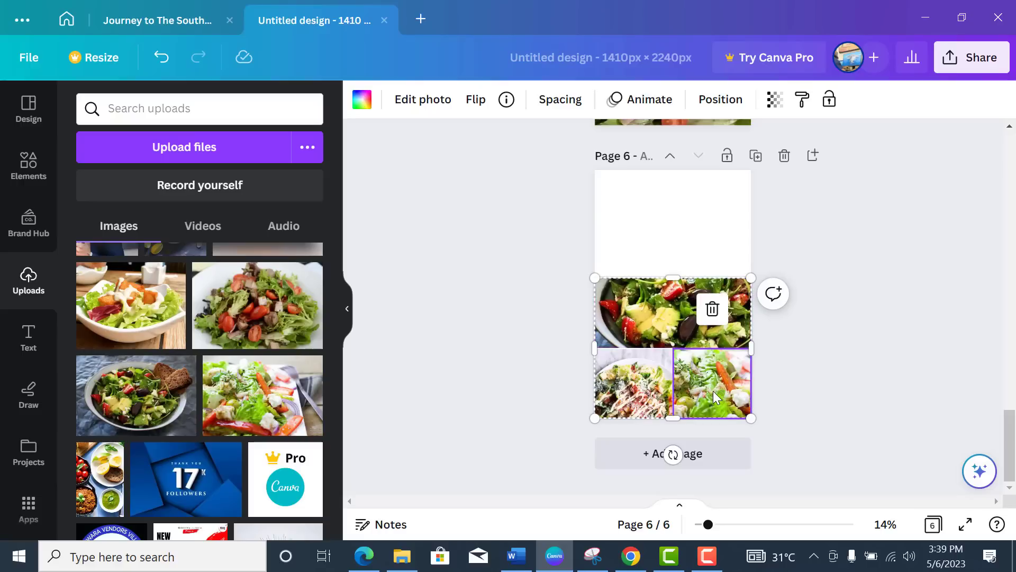
pyautogui.click(428, 99)
pyautogui.click(204, 111)
pyautogui.scroll(-4, 216, 373)
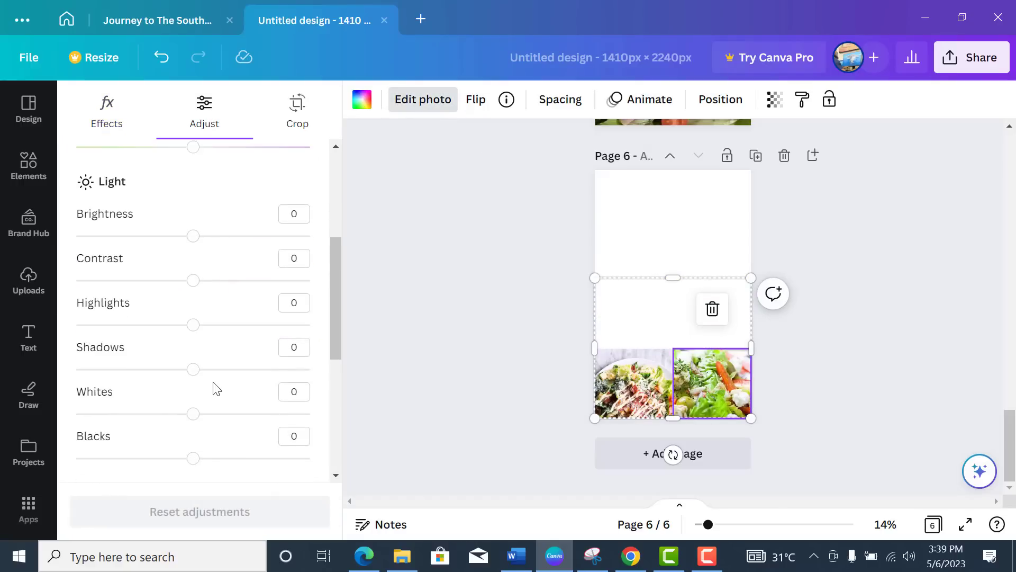
pyautogui.moveTo(196, 285); pyautogui.dragTo(212, 285)
pyautogui.moveTo(195, 238); pyautogui.dragTo(202, 239)
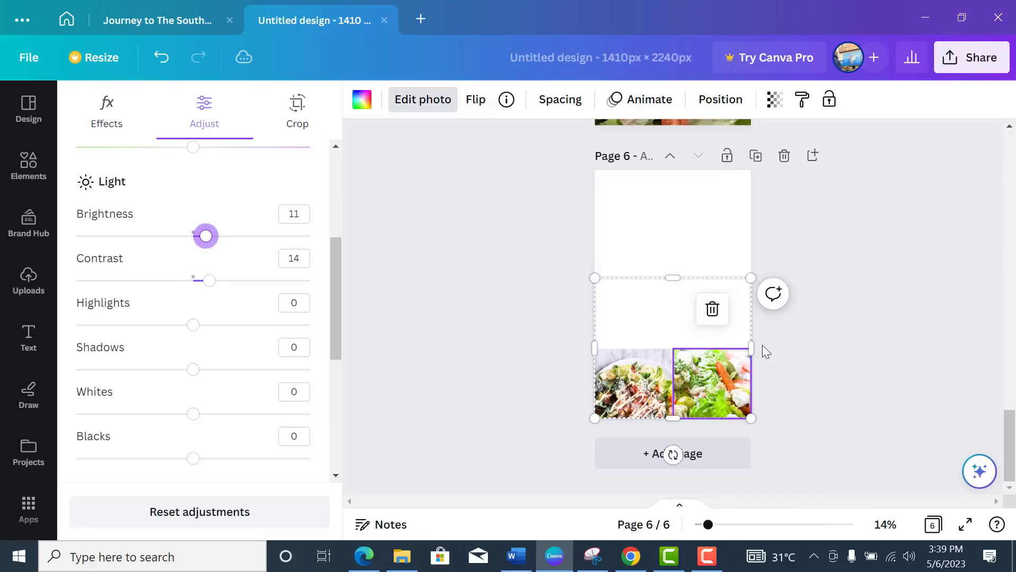
pyautogui.click(845, 350)
pyautogui.hotkey('ctrl', 'z')
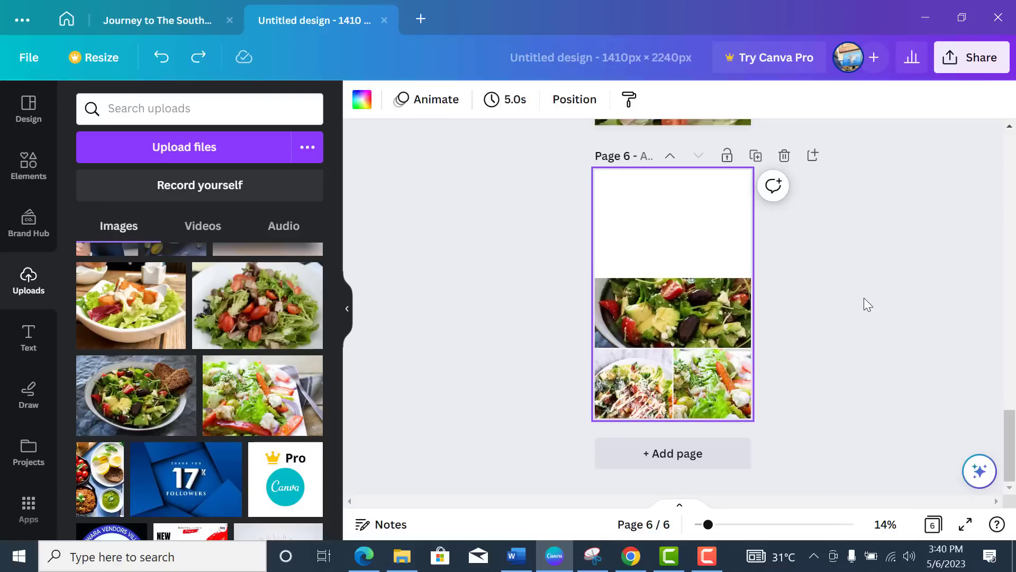
# Step: Scroll through all six pages to review the design, ending at page 1
pyautogui.scroll(2, 864, 298)
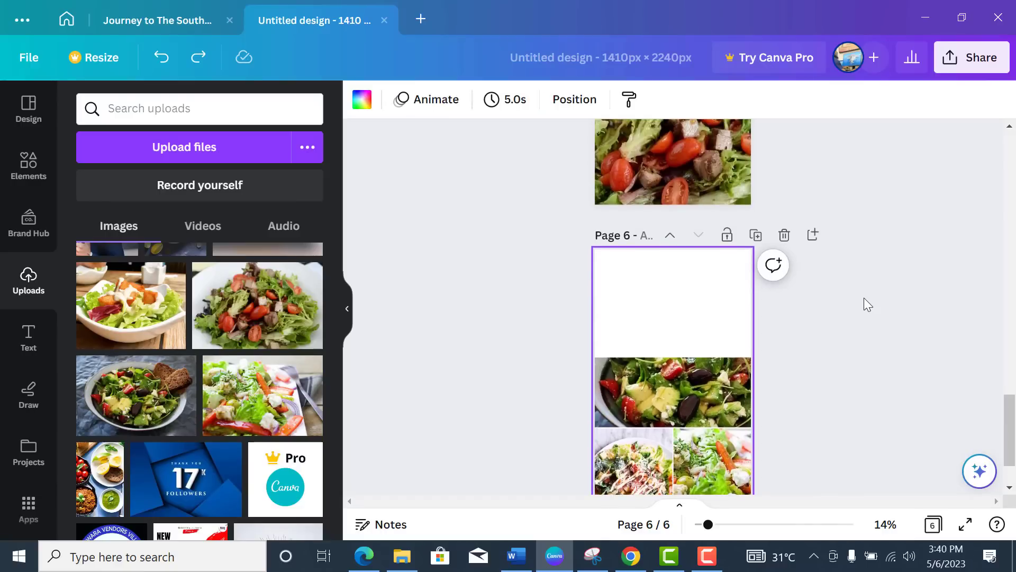
pyautogui.scroll(-2, 864, 297)
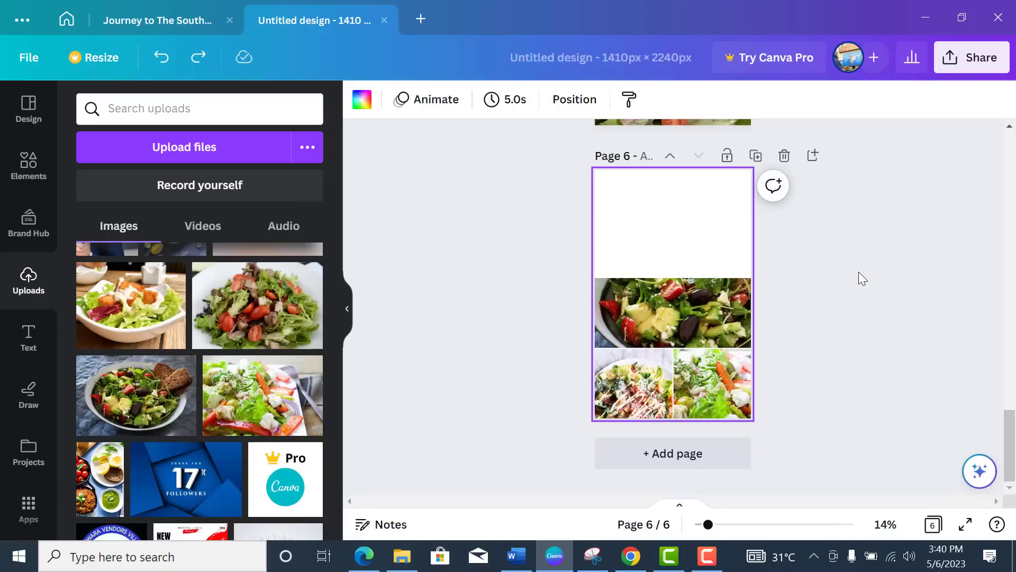
pyautogui.scroll(10, 855, 272)
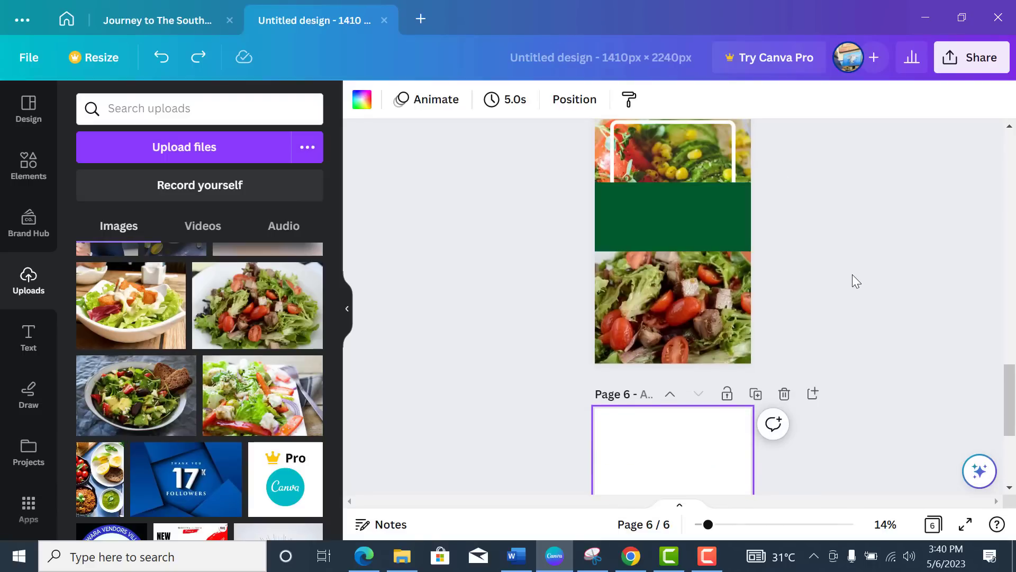
pyautogui.scroll(10, 852, 274)
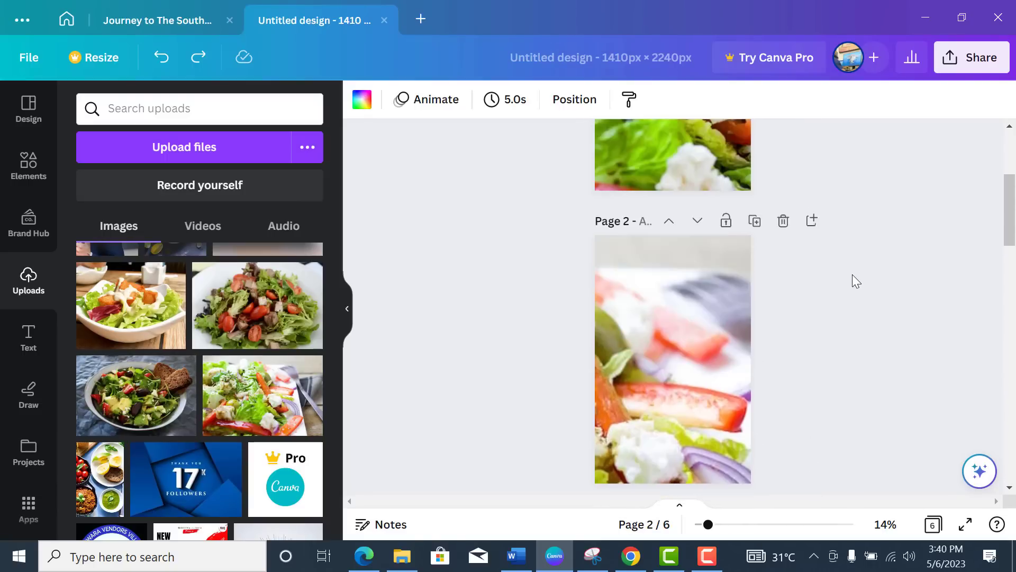
pyautogui.scroll(2, 853, 275)
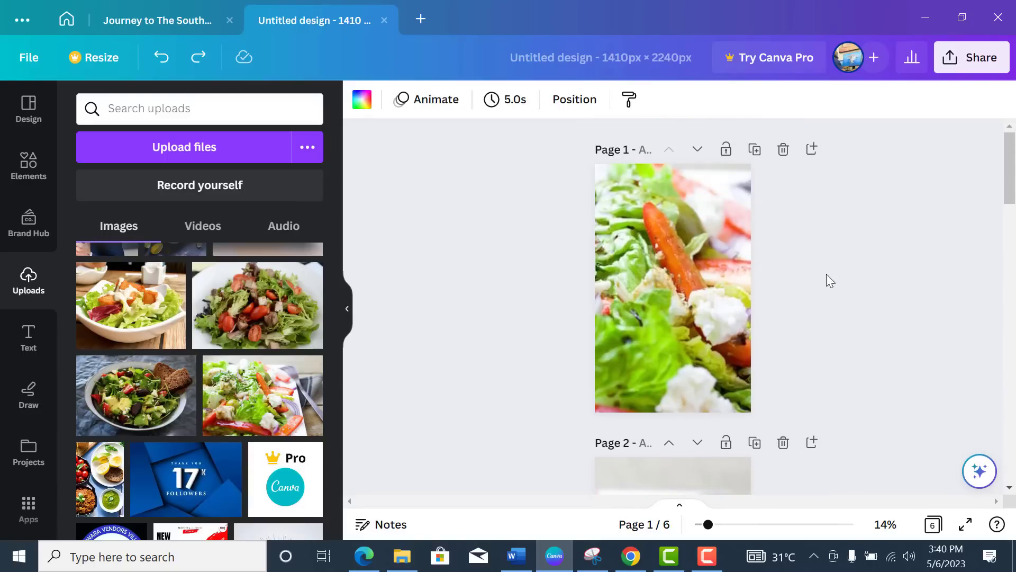
pyautogui.scroll(-20, 774, 272)
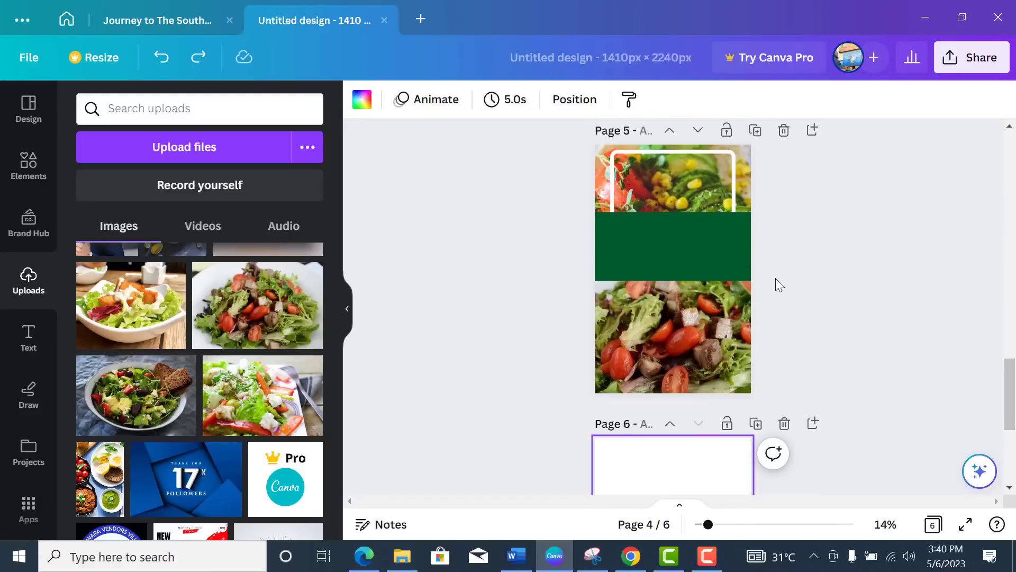
pyautogui.scroll(-5, 778, 285)
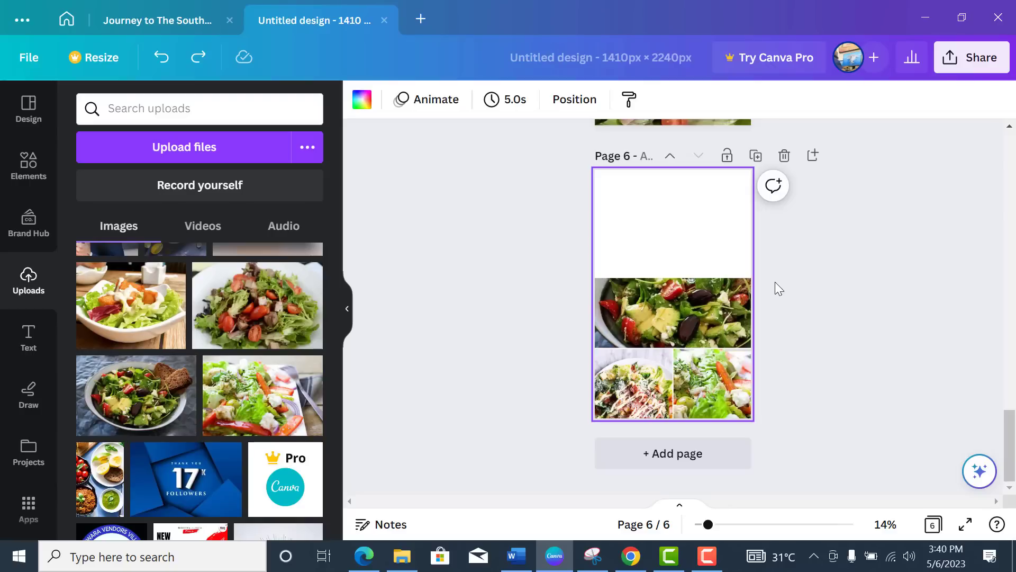
pyautogui.scroll(15, 808, 329)
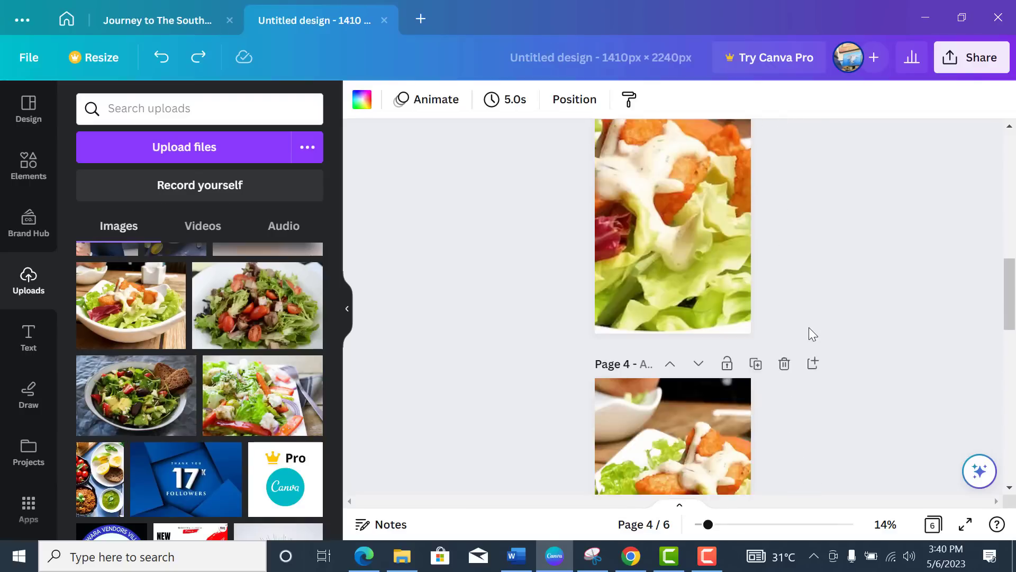
pyautogui.scroll(10, 813, 333)
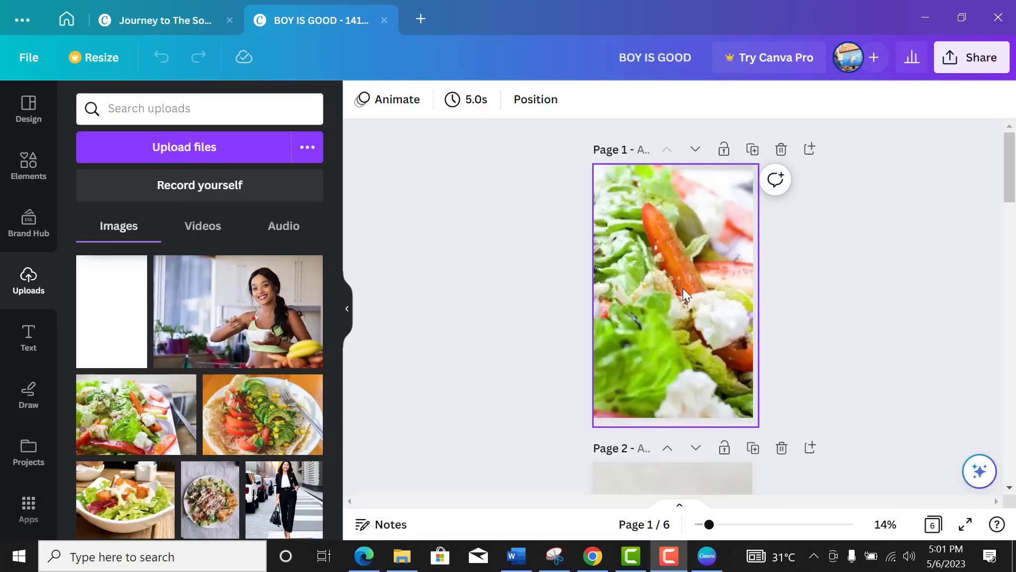
# Step: Place a square on page 1 and stretch it into a band past both page edges
pyautogui.click(30, 173)
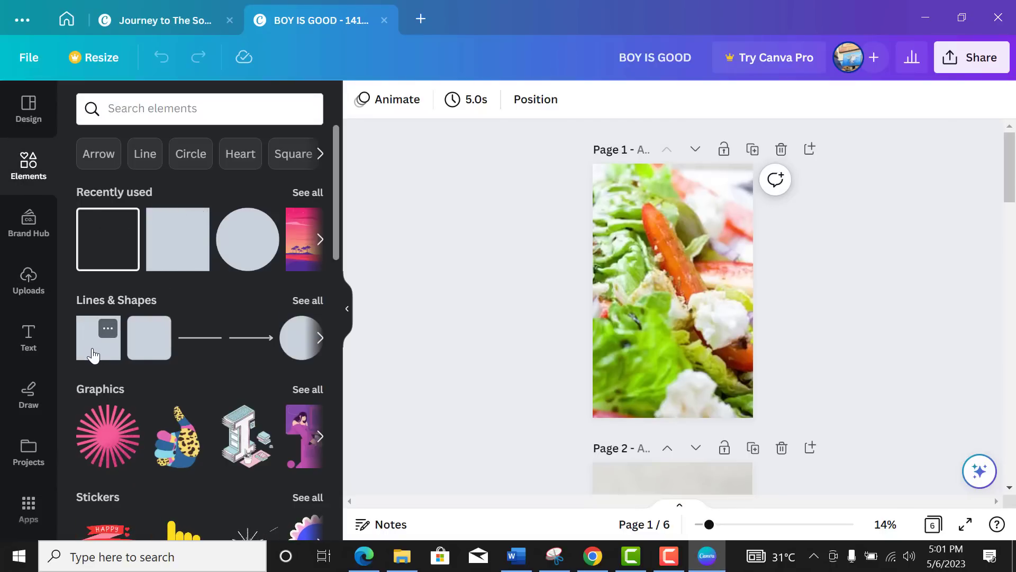
pyautogui.moveTo(571, 311); pyautogui.dragTo(651, 290)
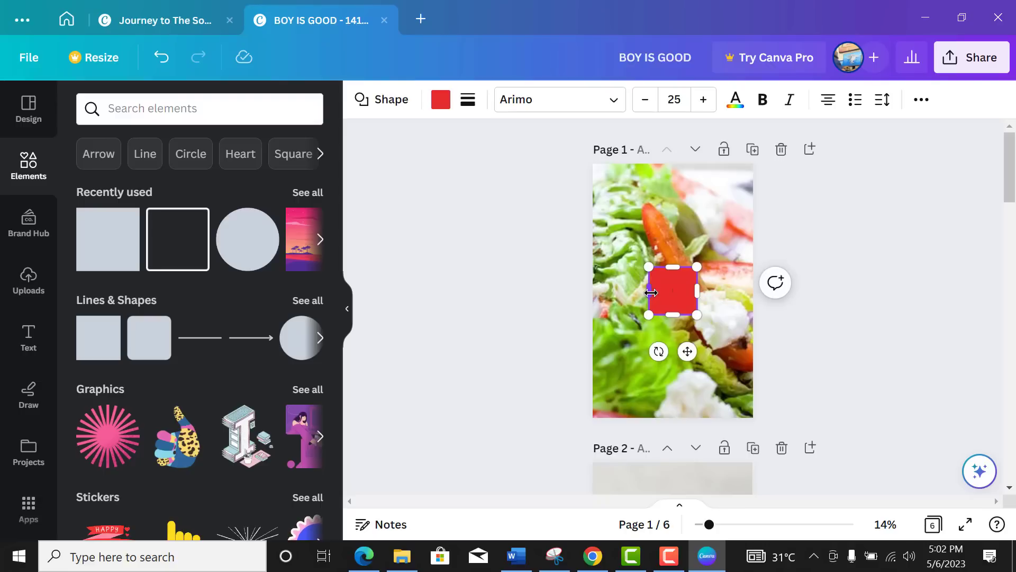
pyautogui.moveTo(652, 292); pyautogui.dragTo(593, 294)
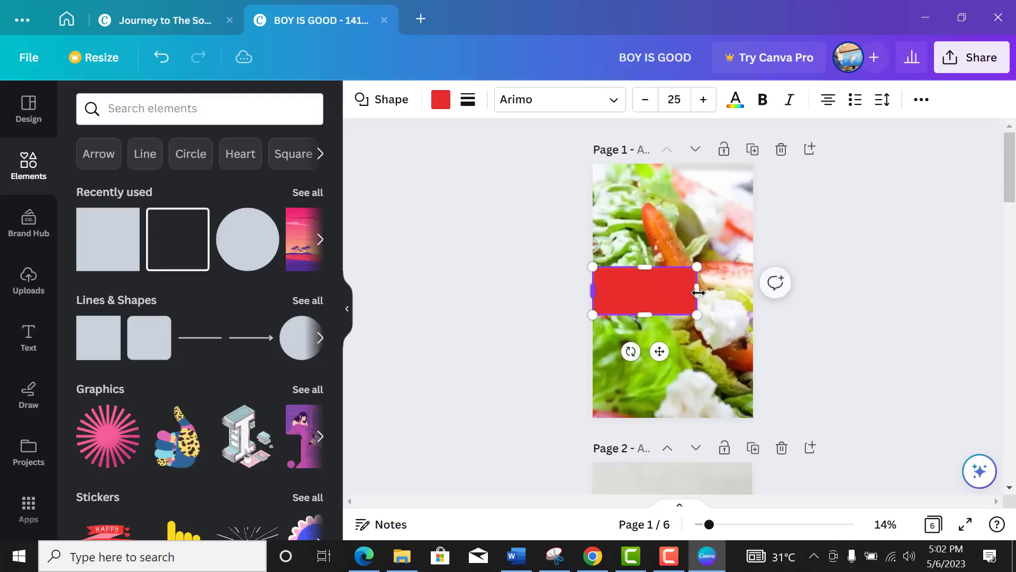
pyautogui.moveTo(697, 292); pyautogui.dragTo(760, 291)
pyautogui.moveTo(593, 291); pyautogui.dragTo(578, 290)
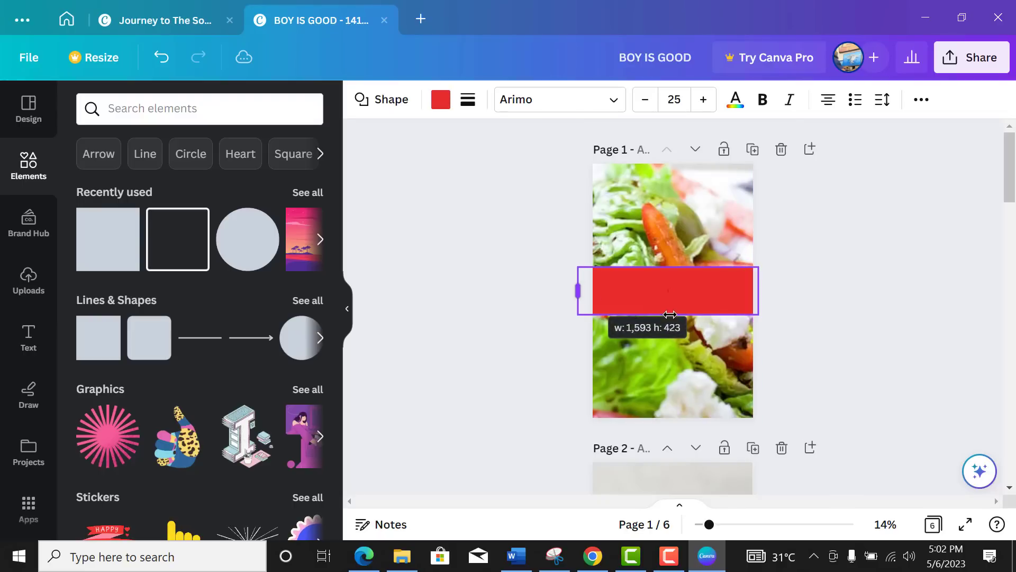
pyautogui.moveTo(670, 303); pyautogui.dragTo(669, 324)
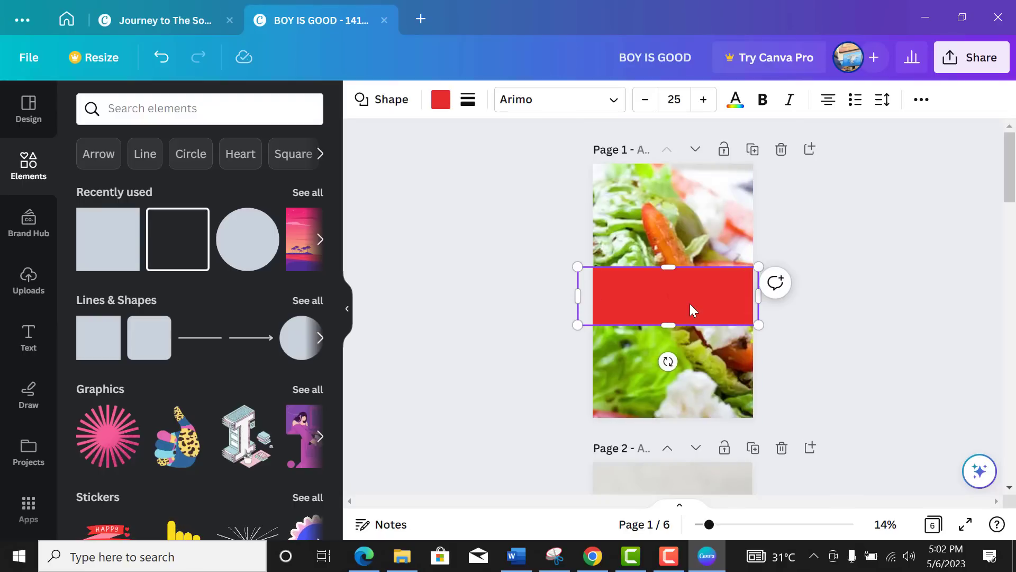
# Step: Fill the band white and make it taller, about 1,593 × 633
pyautogui.doubleClick(693, 290)
pyautogui.click(442, 105)
pyautogui.click(311, 206)
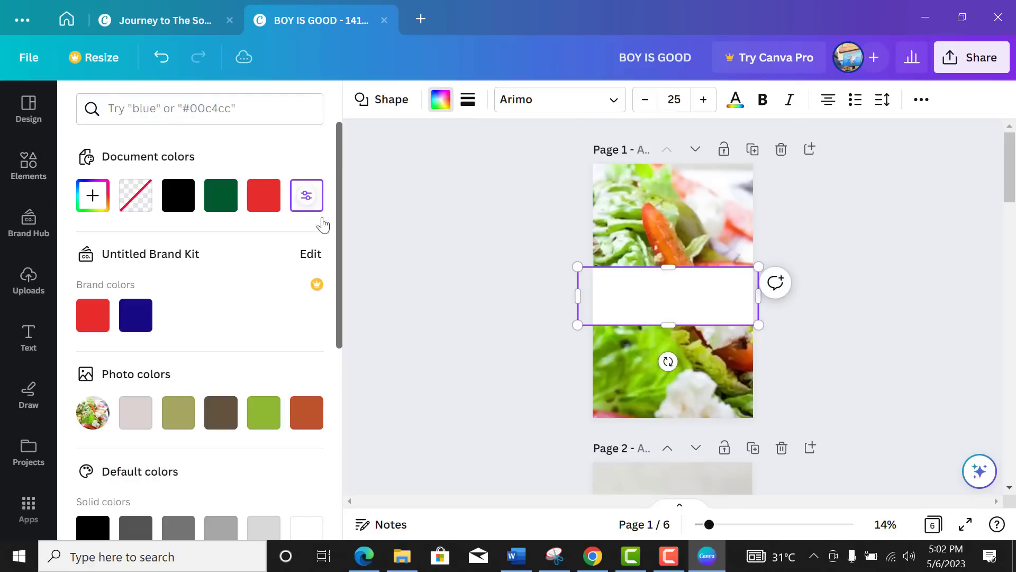
pyautogui.press('Escape')
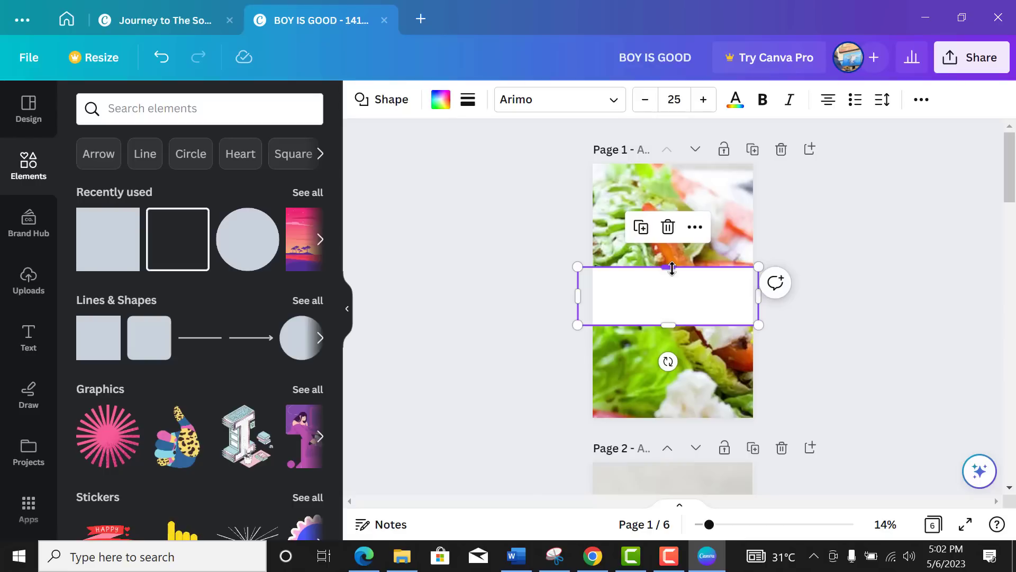
pyautogui.moveTo(672, 267); pyautogui.dragTo(671, 255)
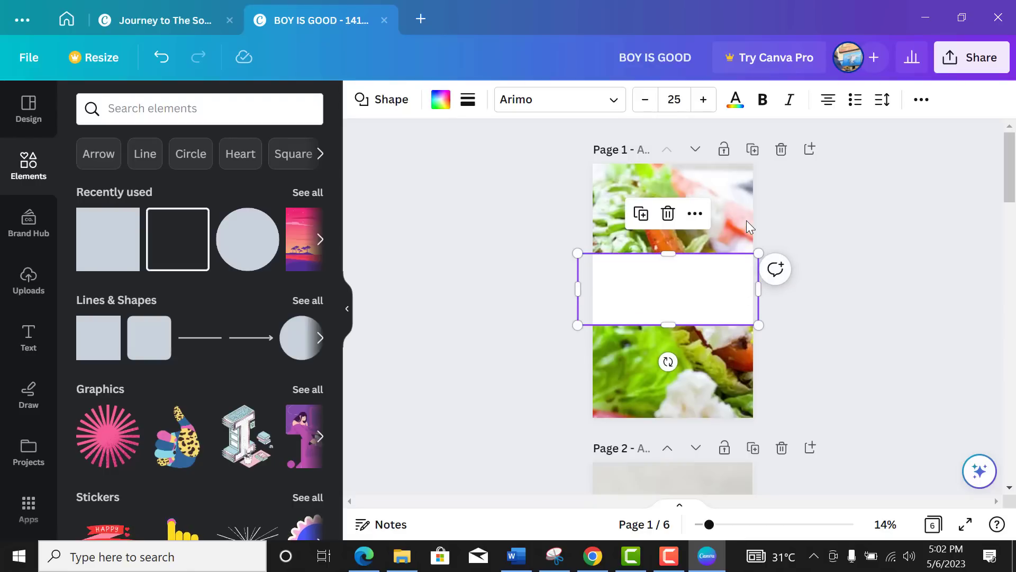
pyautogui.click(620, 331)
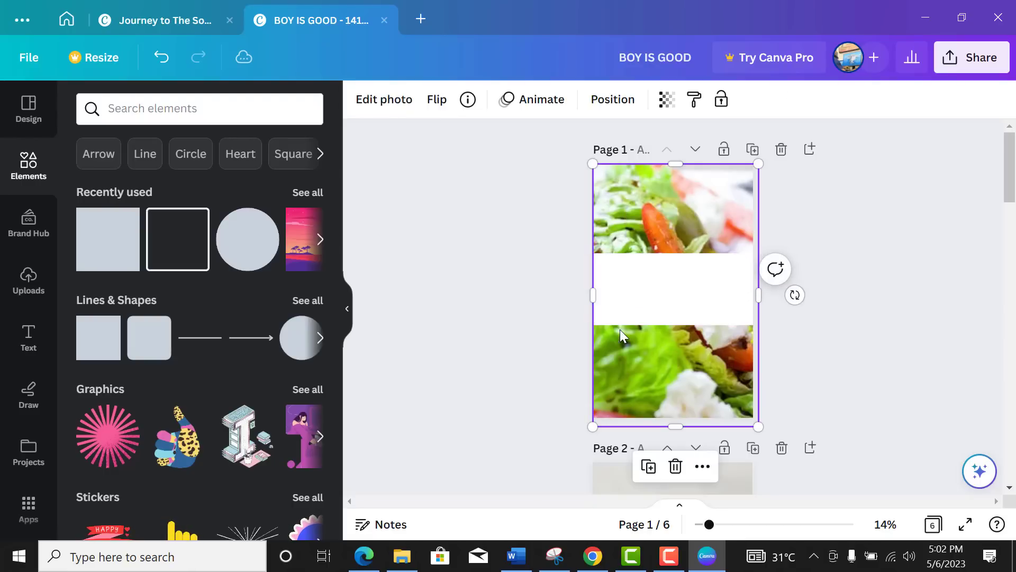
# Step: Adjust page 1's salad photo to brightness 10 and contrast 6
pyautogui.click(399, 107)
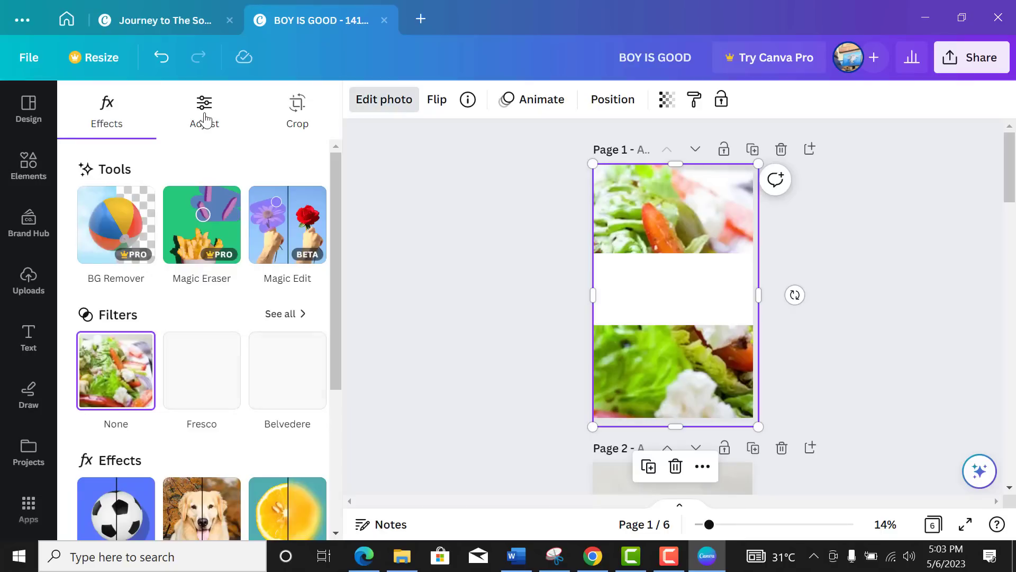
pyautogui.click(204, 117)
pyautogui.scroll(-5, 211, 330)
pyautogui.scroll(2, 210, 320)
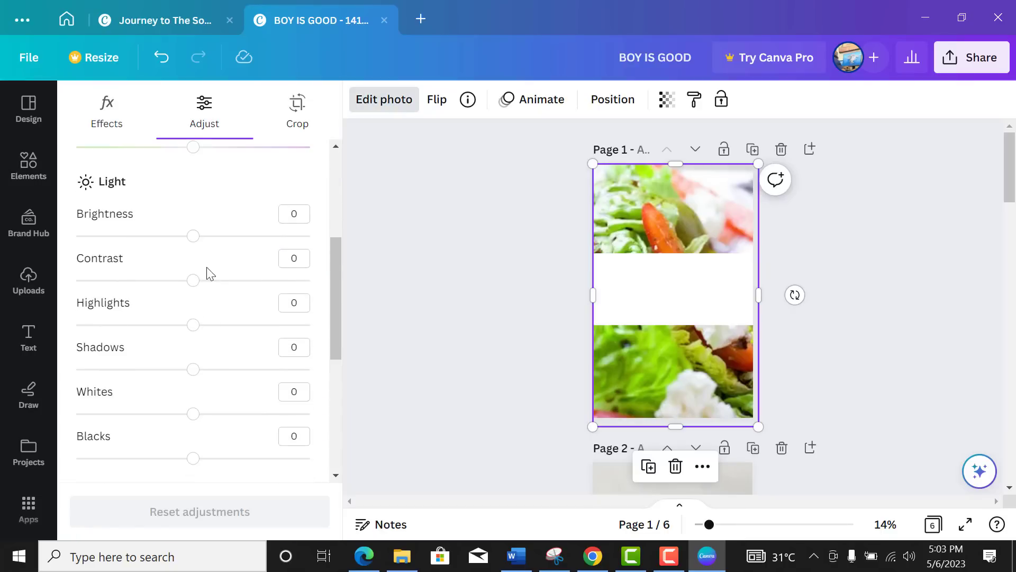
pyautogui.moveTo(195, 236); pyautogui.dragTo(205, 236)
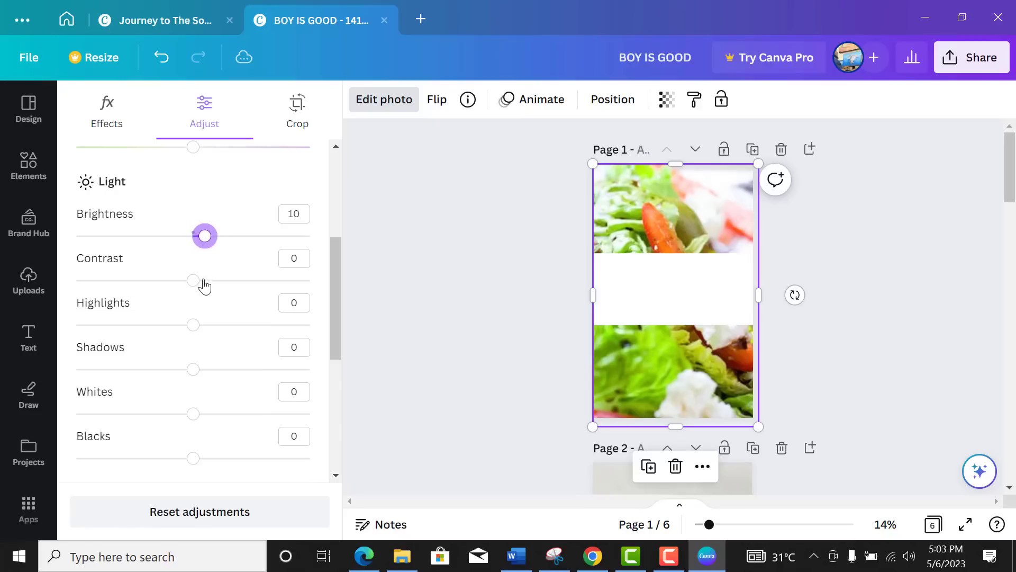
pyautogui.moveTo(194, 284); pyautogui.dragTo(201, 288)
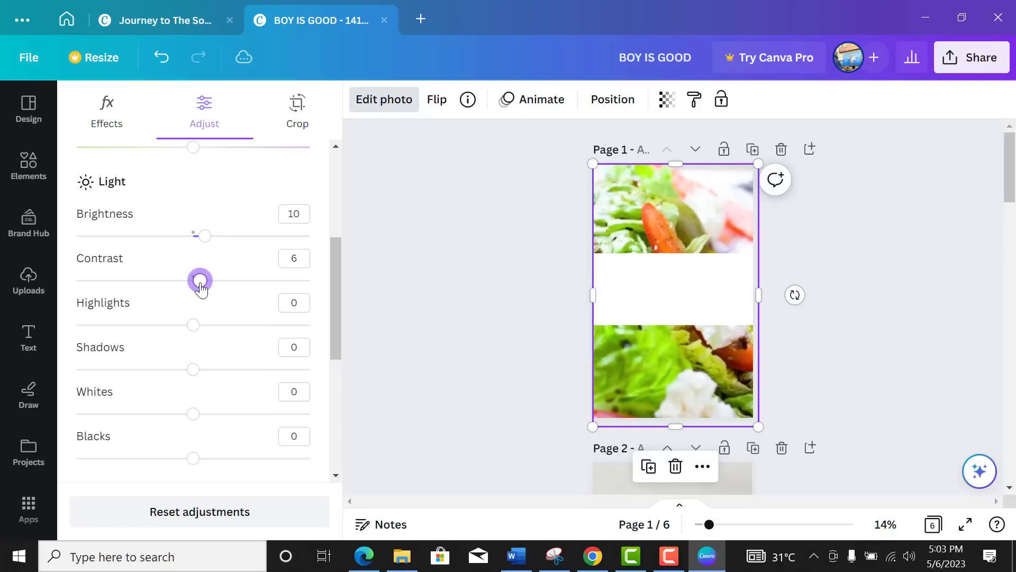
pyautogui.click(703, 379)
pyautogui.hotkey('ctrl', 'z')
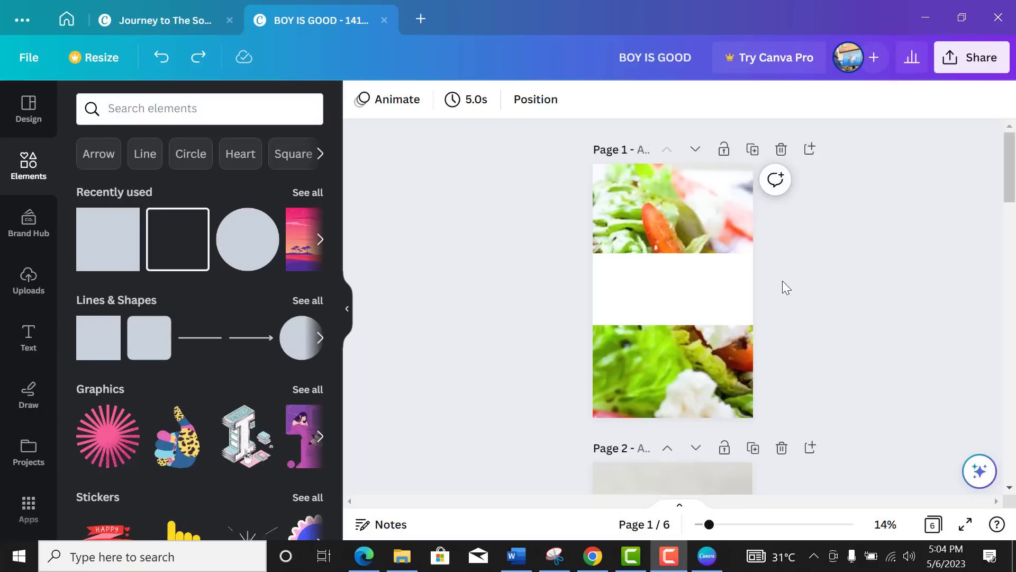
# Step: Flatten the white box into a thin red-orange gradient bar along the white band's top edge
pyautogui.click(708, 307)
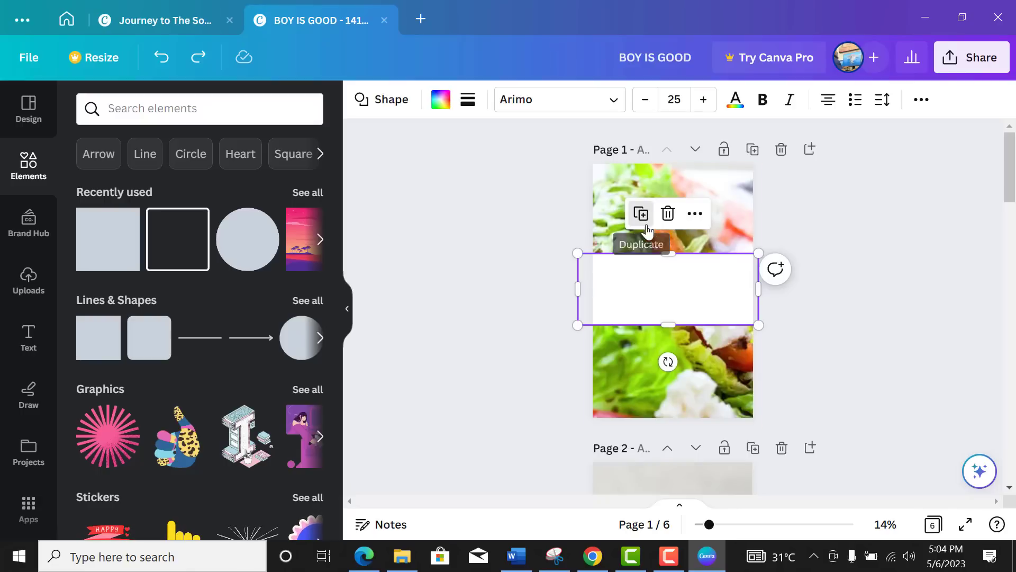
pyautogui.moveTo(668, 324); pyautogui.dragTo(670, 261)
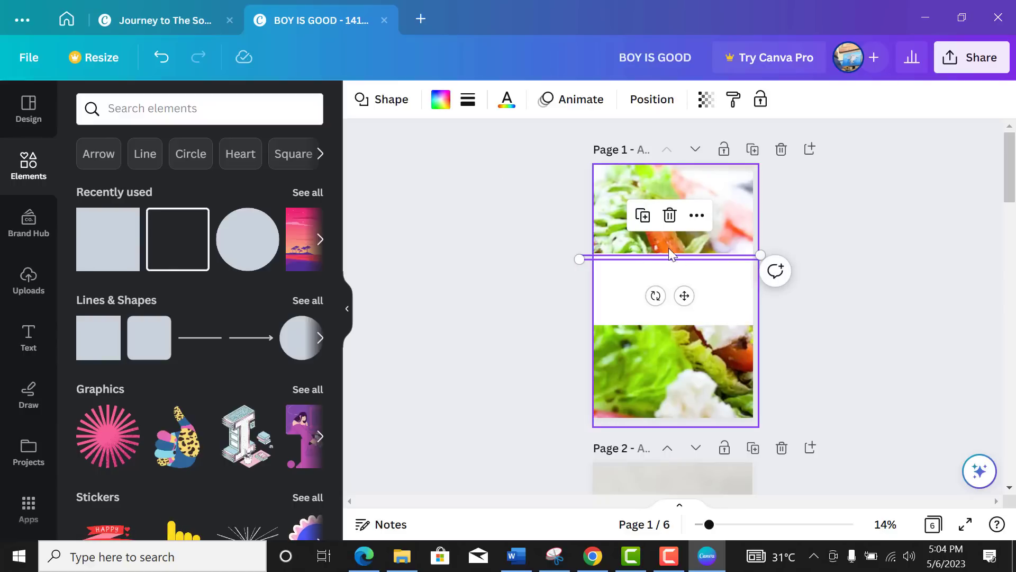
pyautogui.click(439, 104)
pyautogui.scroll(-4, 213, 373)
pyautogui.scroll(-1, 213, 373)
pyautogui.click(311, 427)
pyautogui.scroll(-2, 121, 430)
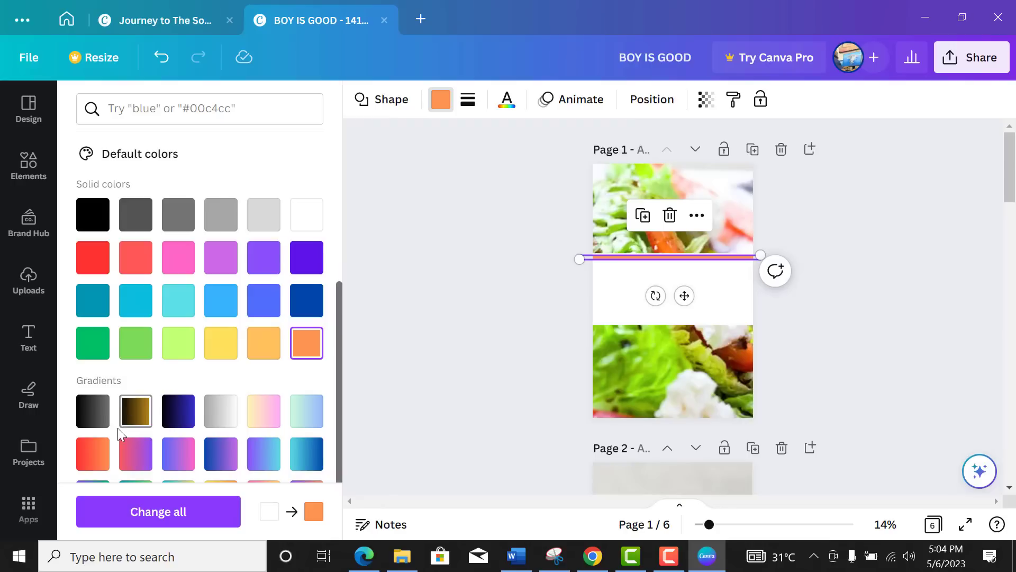
pyautogui.click(99, 460)
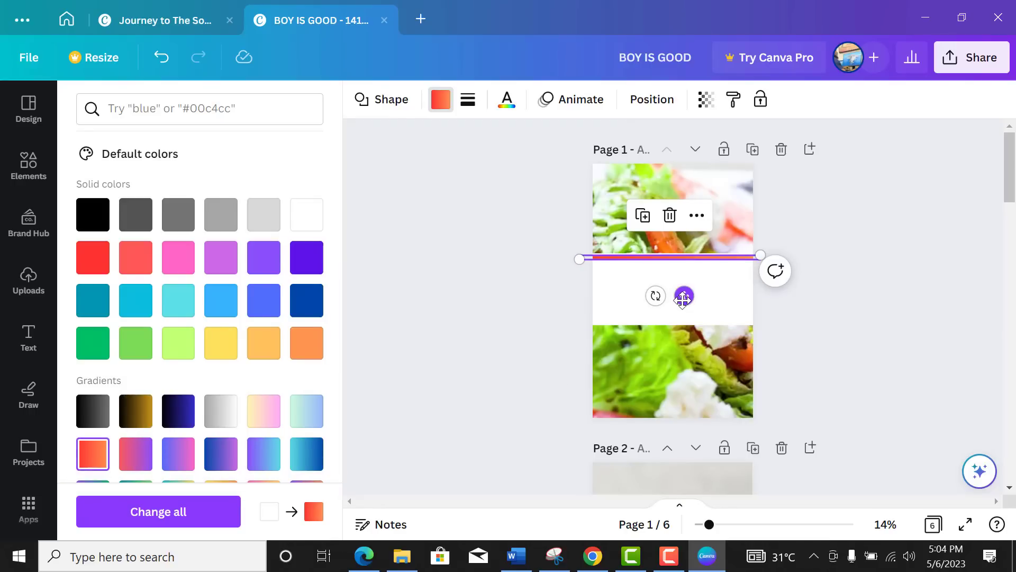
pyautogui.moveTo(683, 299); pyautogui.dragTo(684, 295)
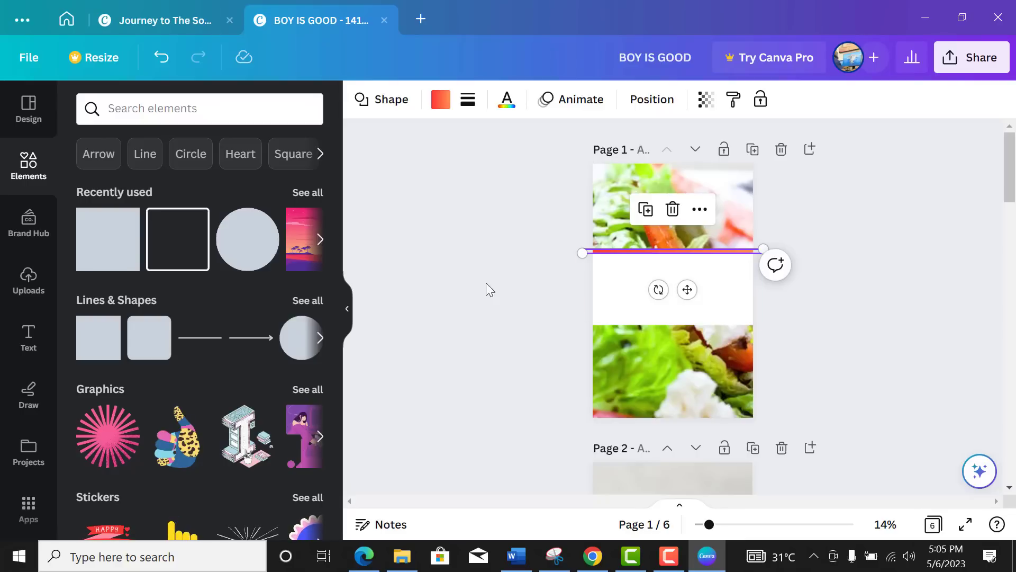
# Step: Add a heading reading 'HEART HEALTHY' to page one
pyautogui.click(29, 336)
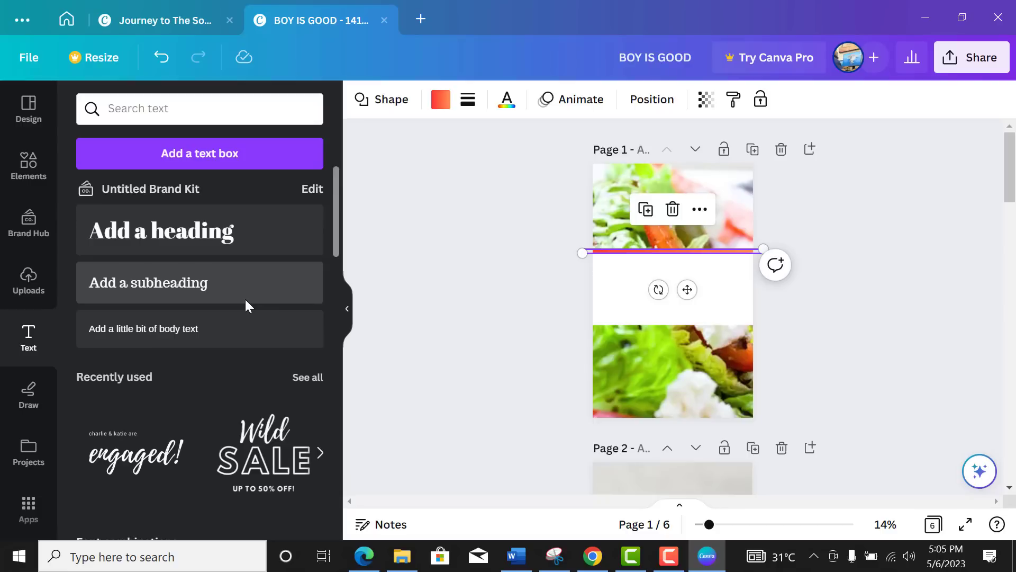
pyautogui.moveTo(216, 243); pyautogui.dragTo(599, 276)
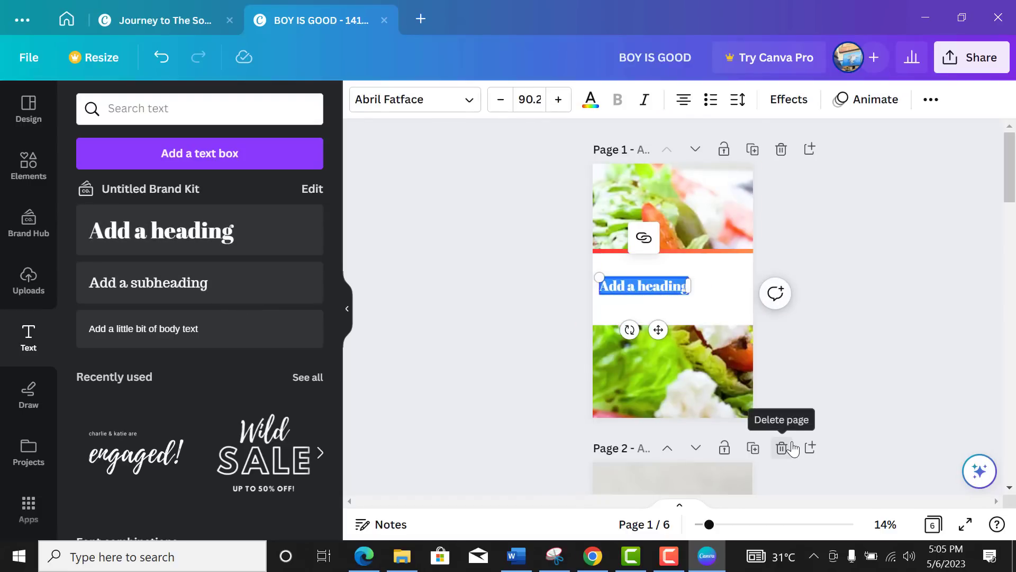
pyautogui.write('HEART HEALTHY')
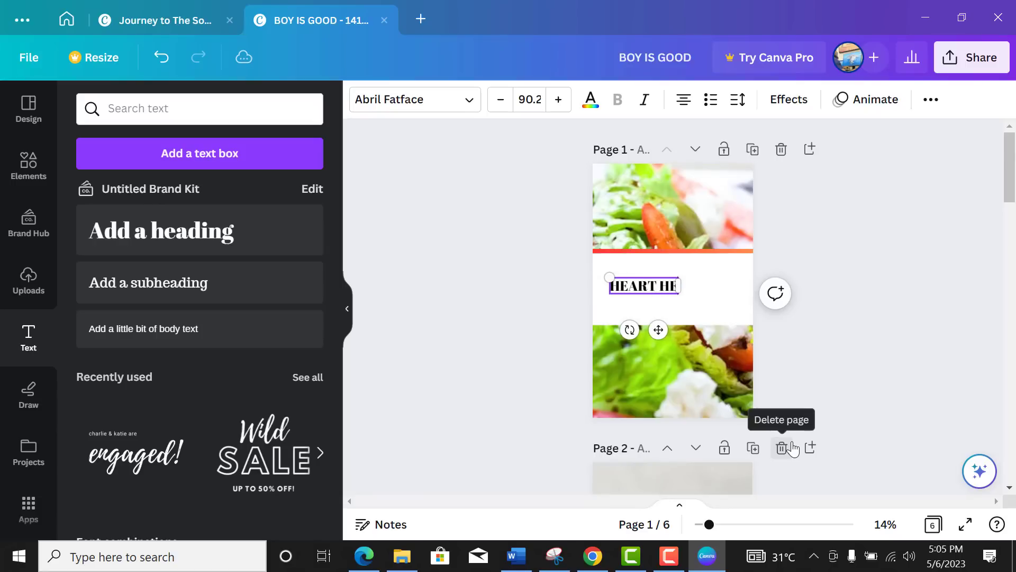
# Step: Widen and enlarge the heading, placing it at the top of the white band
pyautogui.moveTo(697, 293); pyautogui.dragTo(717, 292)
pyautogui.moveTo(586, 266); pyautogui.dragTo(560, 236)
pyautogui.moveTo(560, 236); pyautogui.dragTo(561, 236)
pyautogui.moveTo(648, 327)
pyautogui.mouseDown()
pyautogui.moveTo(684, 307)
pyautogui.moveTo(687, 318)
pyautogui.mouseUp()
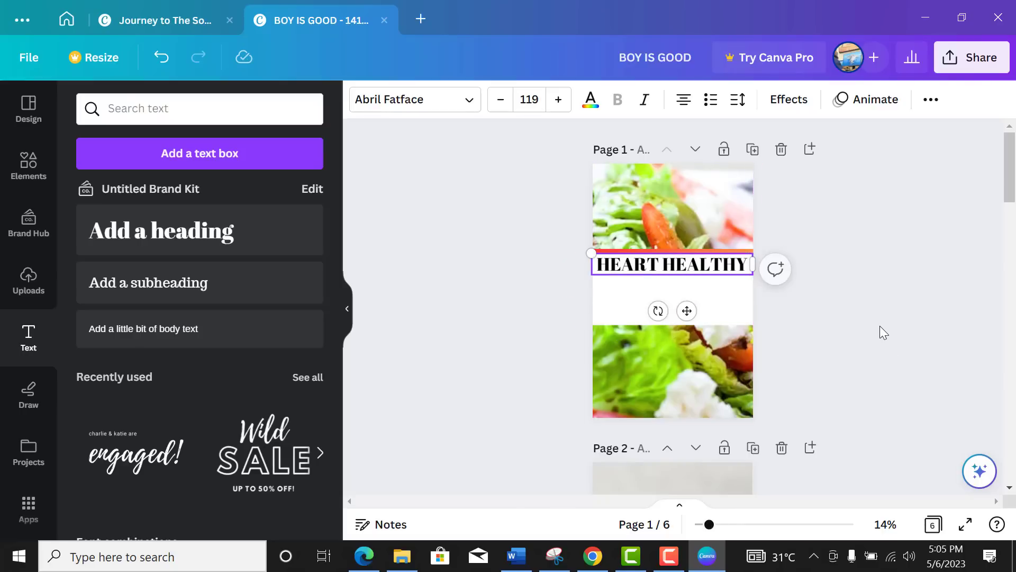
pyautogui.click(880, 326)
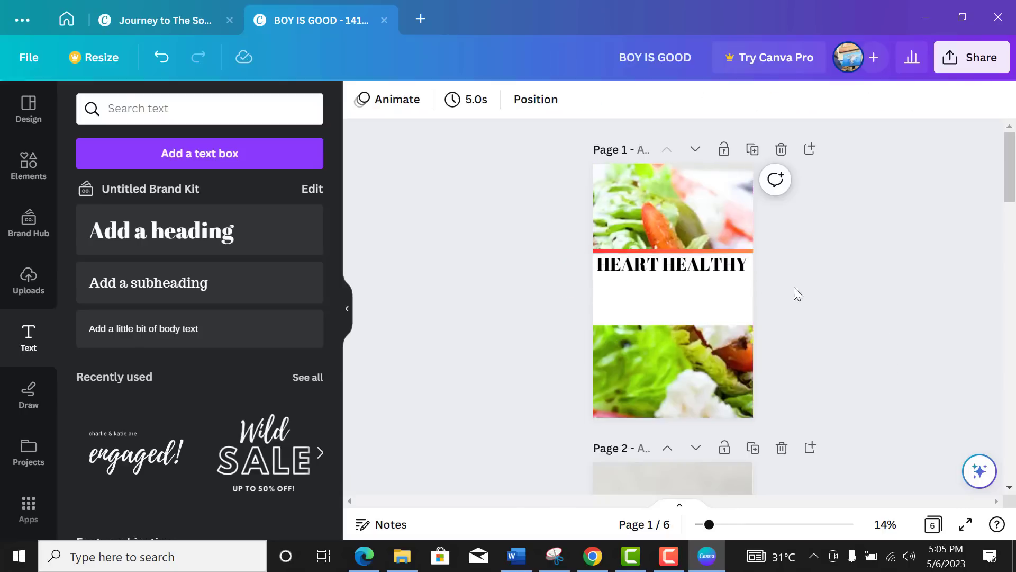
pyautogui.click(710, 271)
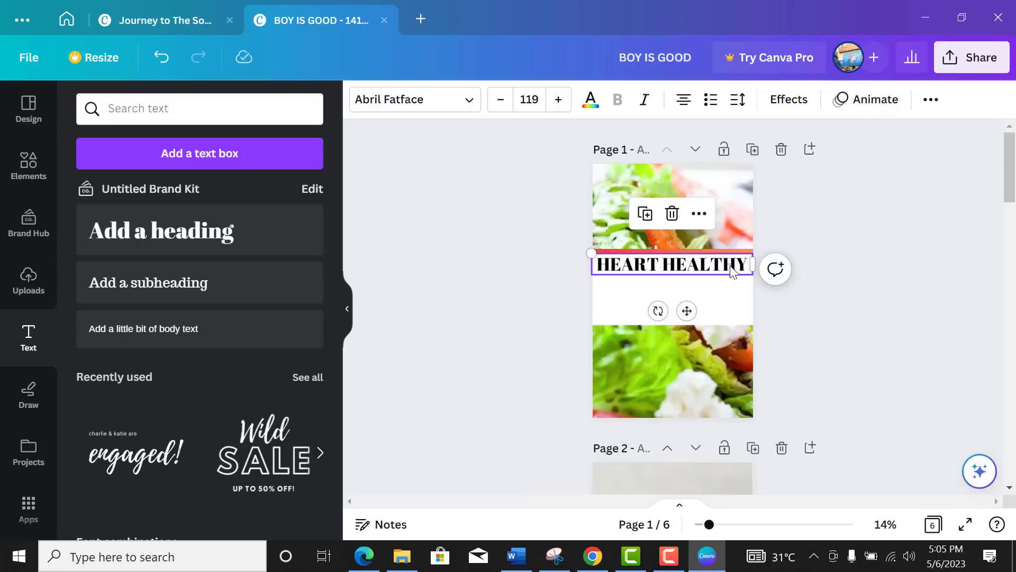
pyautogui.click(664, 265)
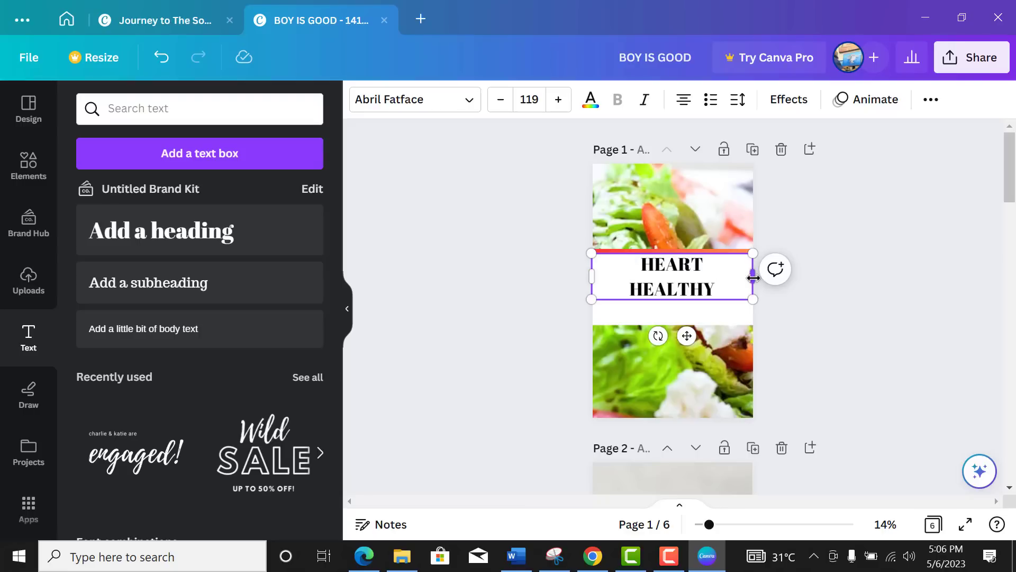
# Step: Wrap HEART HEALTHY onto two lines and tighten its line spacing
pyautogui.moveTo(752, 277); pyautogui.dragTo(683, 274)
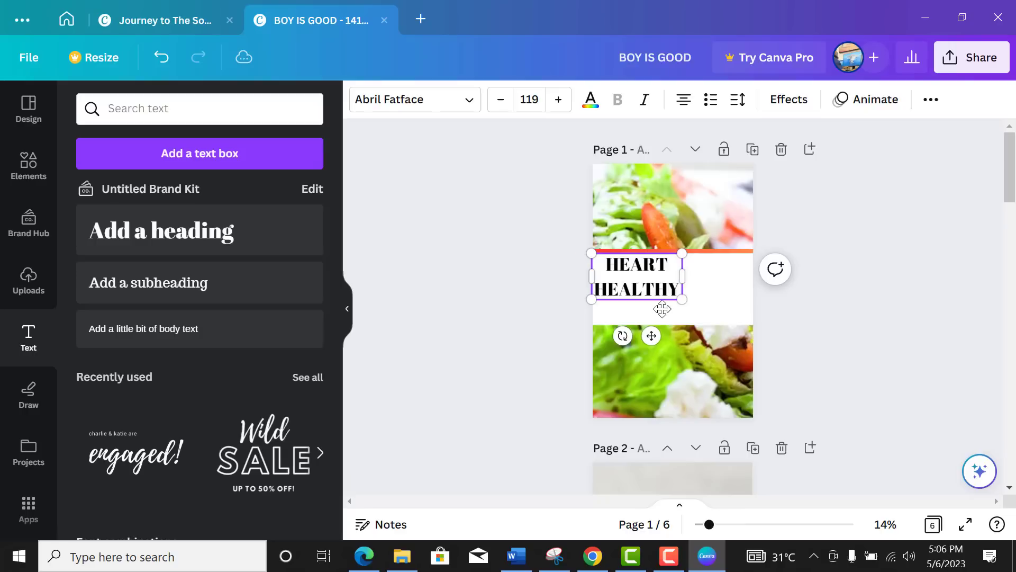
pyautogui.click(739, 109)
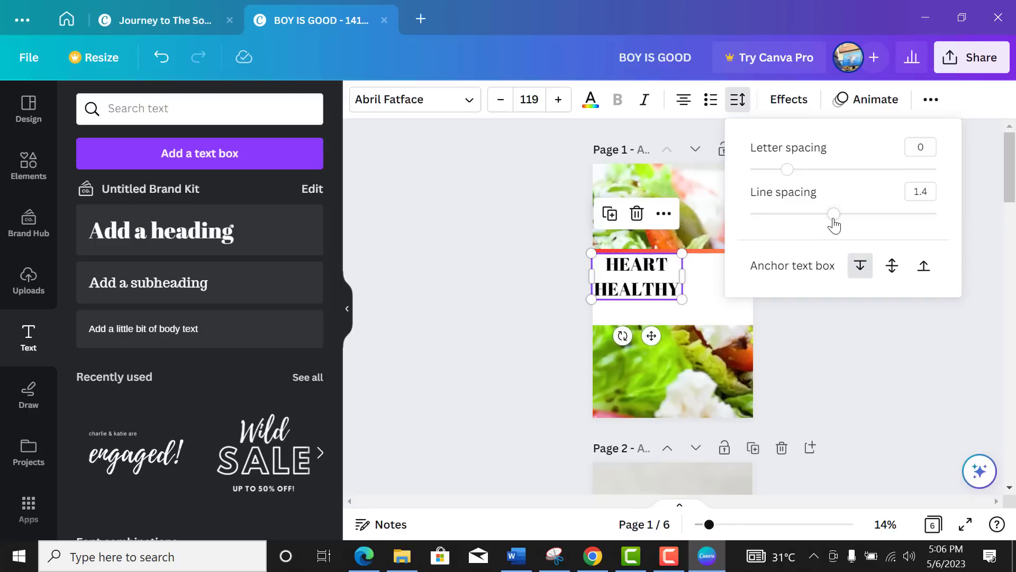
pyautogui.moveTo(831, 219); pyautogui.dragTo(788, 225)
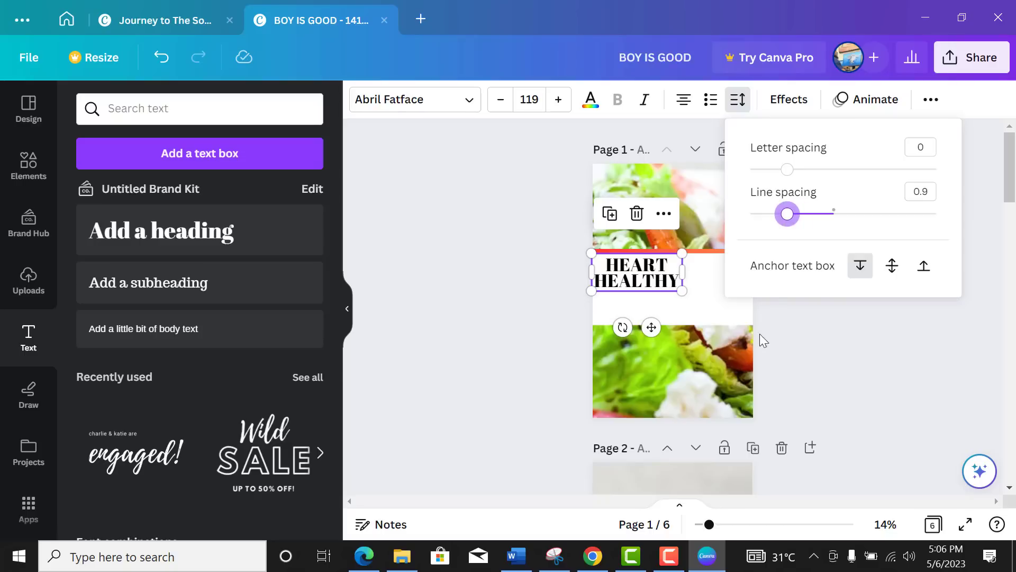
# Step: Enlarge the heading to size 191 and centre it horizontally on the page
pyautogui.moveTo(679, 292); pyautogui.dragTo(735, 301)
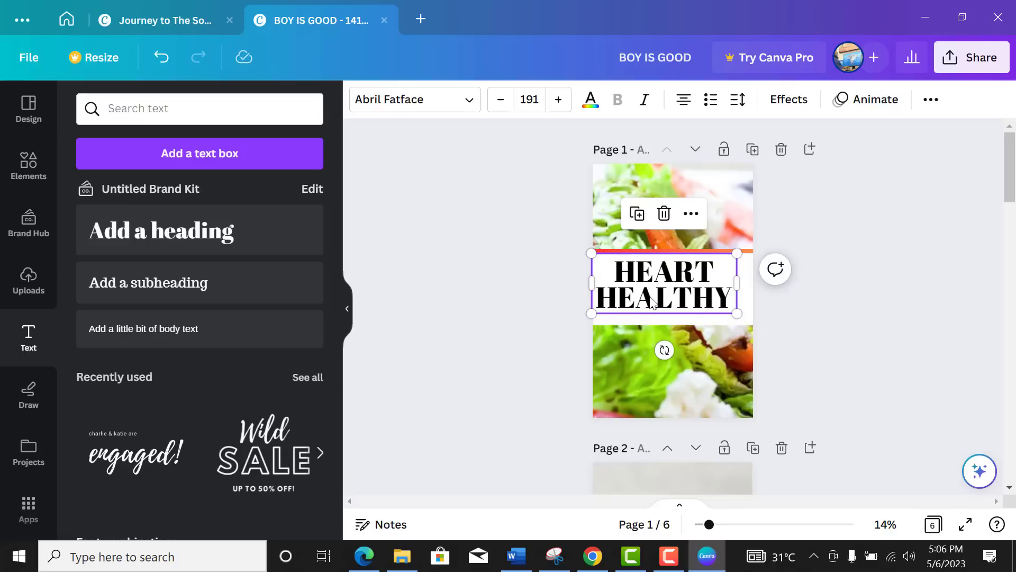
pyautogui.moveTo(654, 301); pyautogui.dragTo(657, 295)
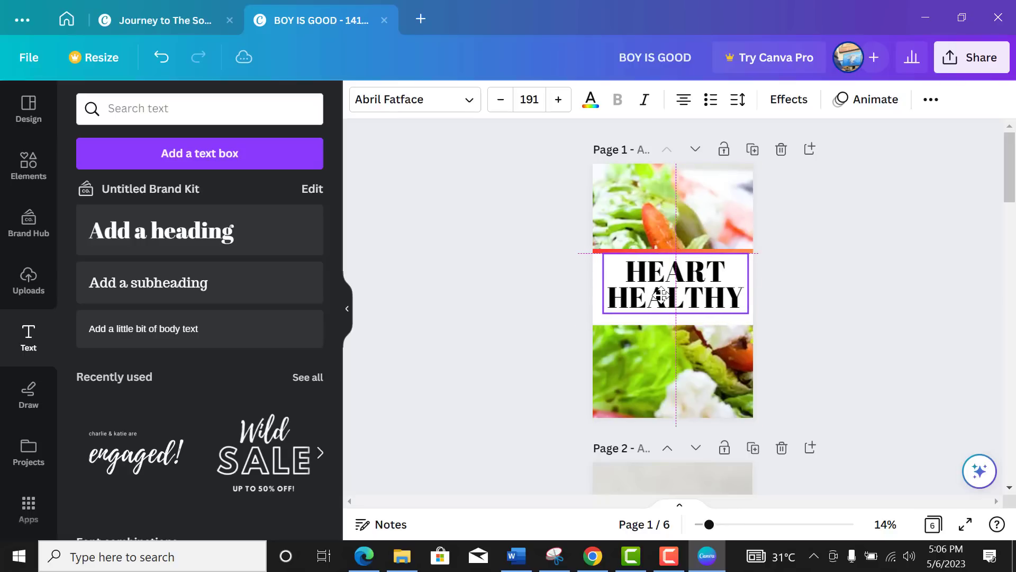
pyautogui.hotkey('ctrl', 'z')
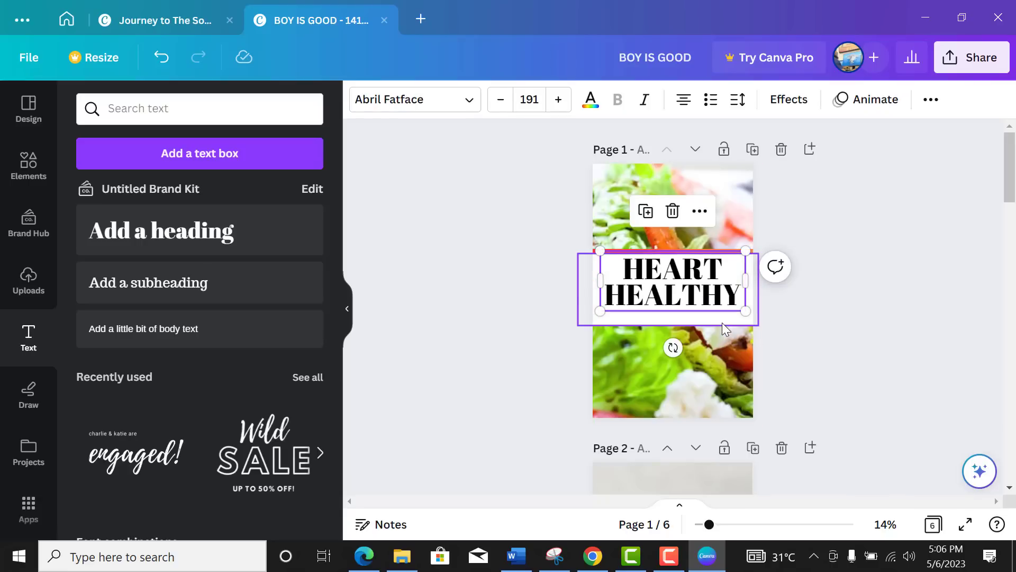
pyautogui.click(722, 322)
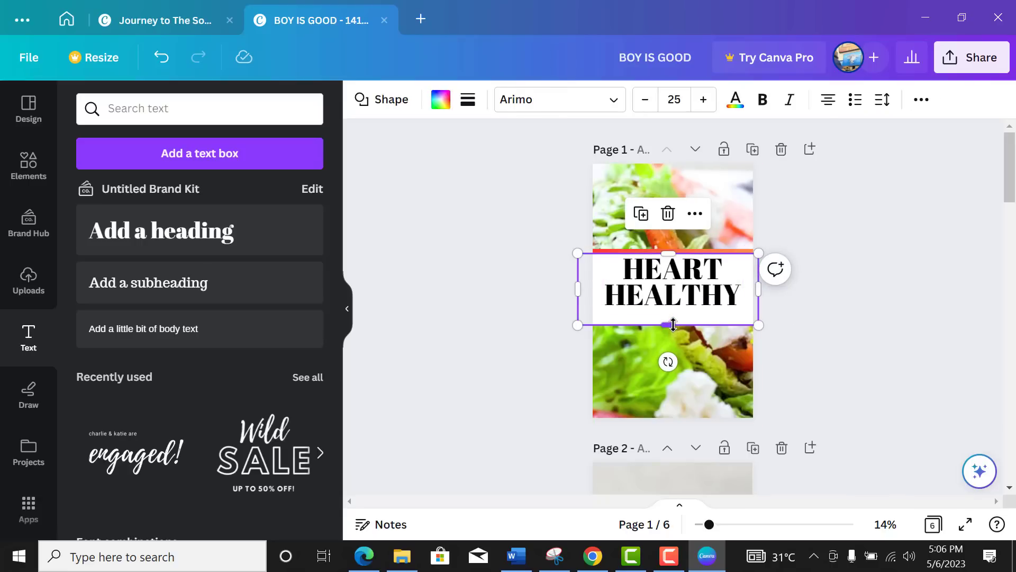
# Step: Extend the white band downward to about 1,593 × 703, leaving space below the heading
pyautogui.moveTo(677, 329)
pyautogui.mouseDown()
pyautogui.moveTo(669, 337)
pyautogui.moveTo(683, 337)
pyautogui.mouseUp()
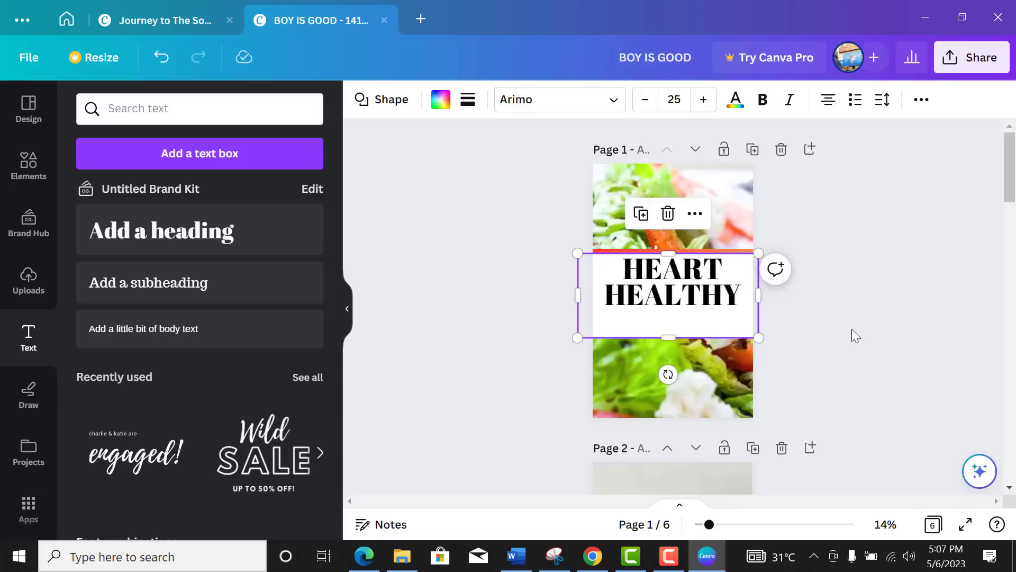
pyautogui.click(809, 344)
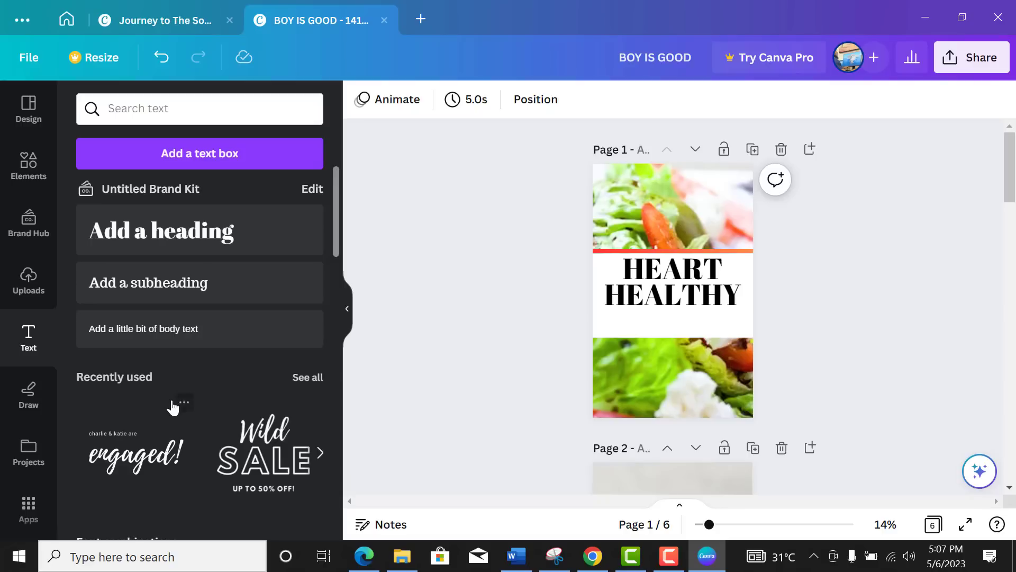
pyautogui.scroll(-3, 173, 408)
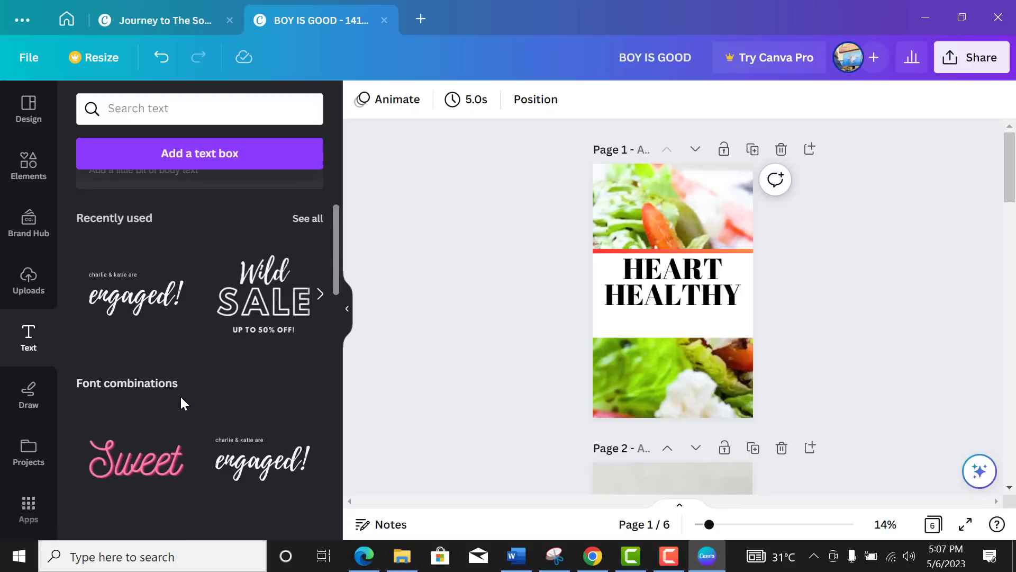
pyautogui.scroll(3, 181, 403)
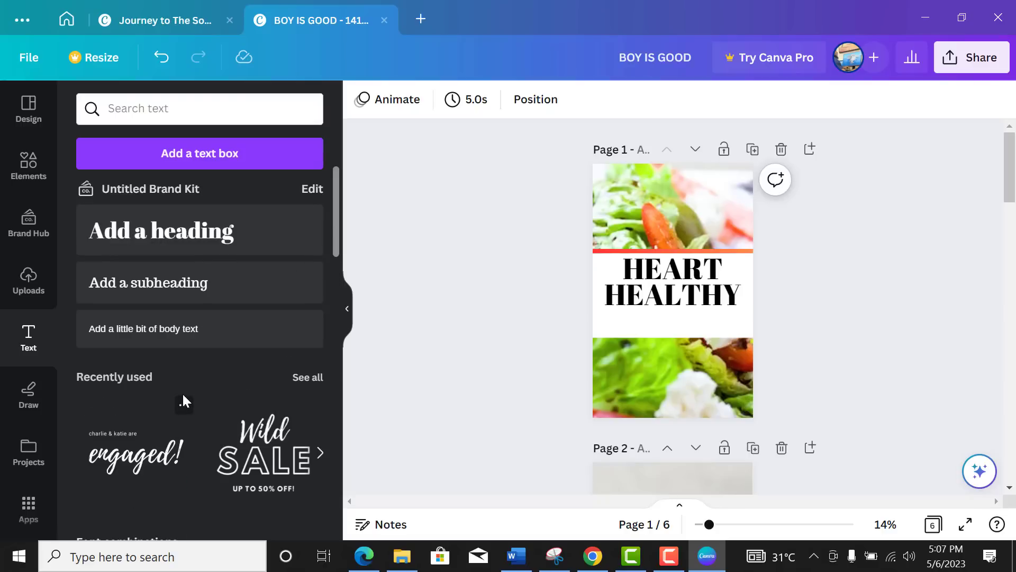
# Step: Add the script text combination, enlarge it below HEALTHY, and delete its small top line
pyautogui.click(144, 466)
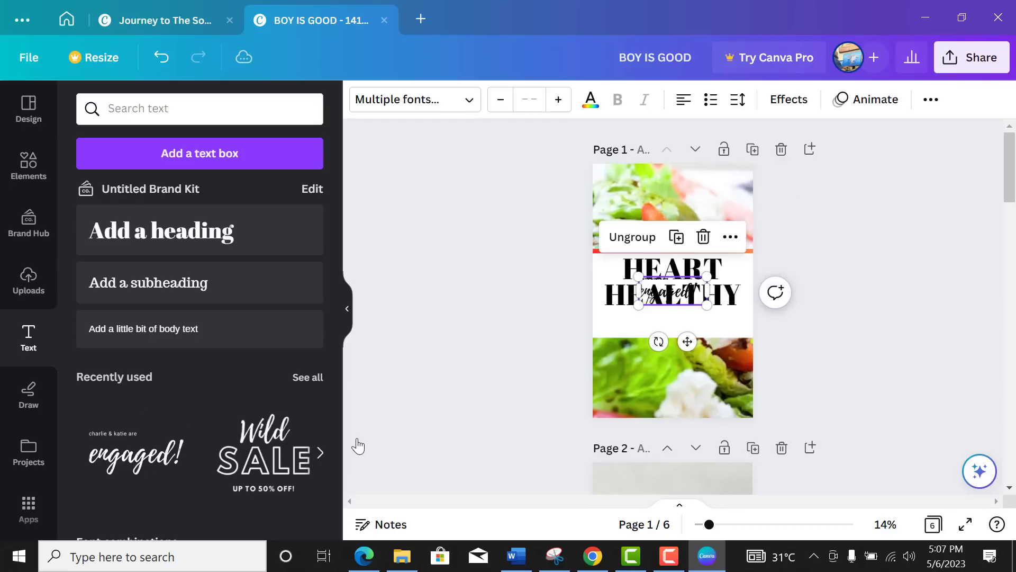
pyautogui.moveTo(707, 305); pyautogui.dragTo(733, 334)
pyautogui.moveTo(666, 286); pyautogui.dragTo(666, 320)
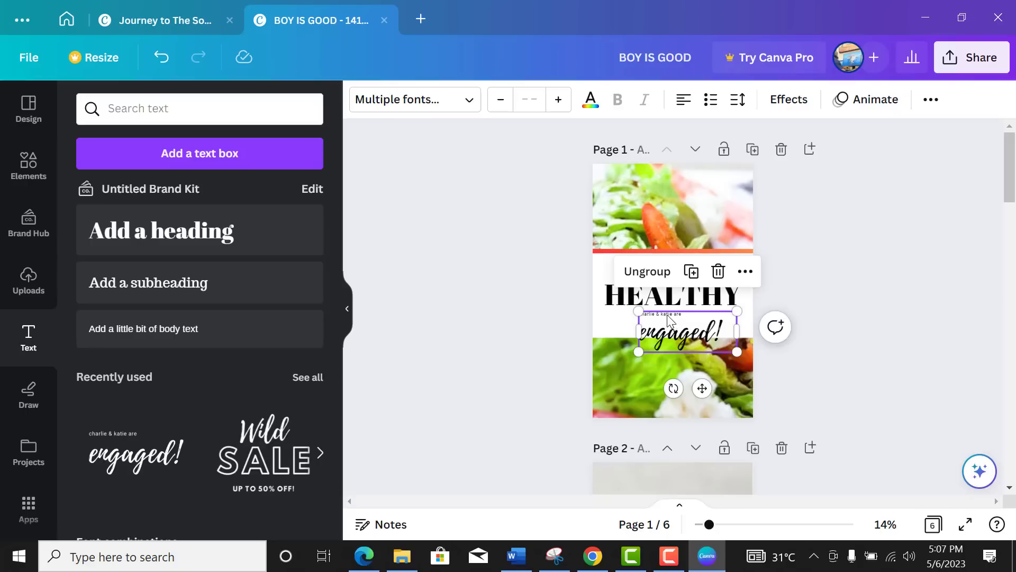
pyautogui.click(666, 316)
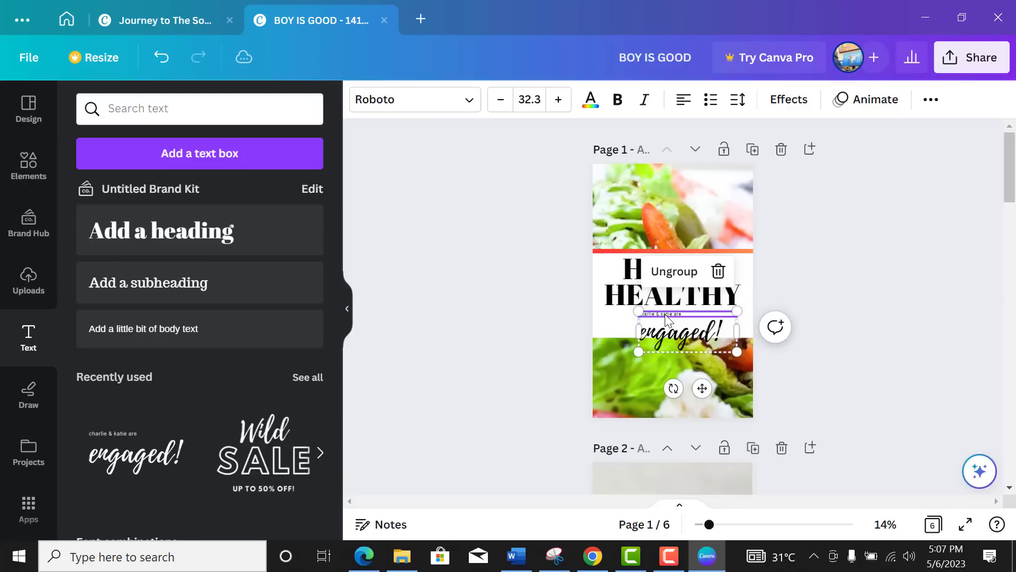
pyautogui.press('Delete')
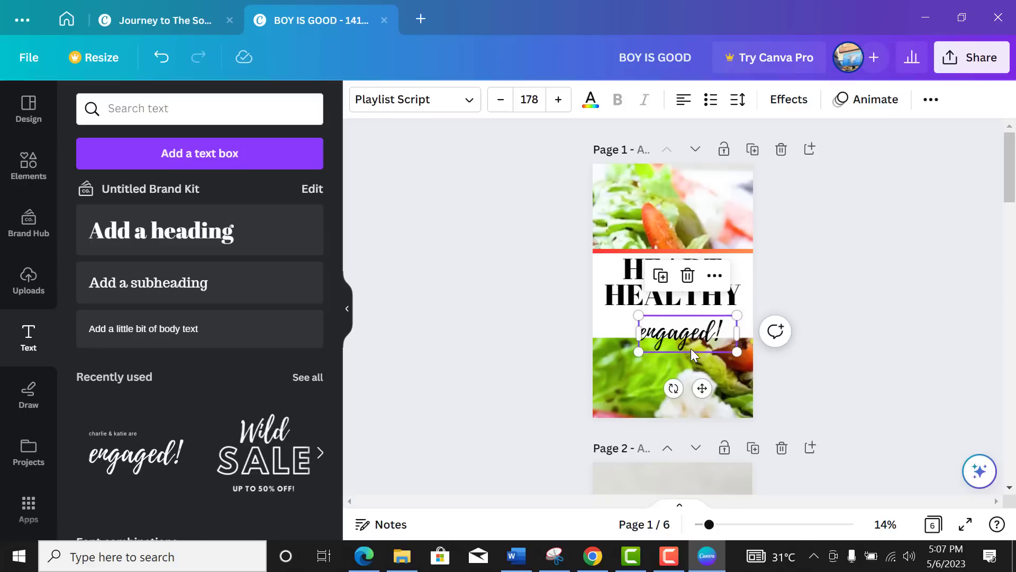
# Step: Replace 'engaged!' with 'Recipes Cookbook' and size it to sit under the heading
pyautogui.doubleClick(701, 335)
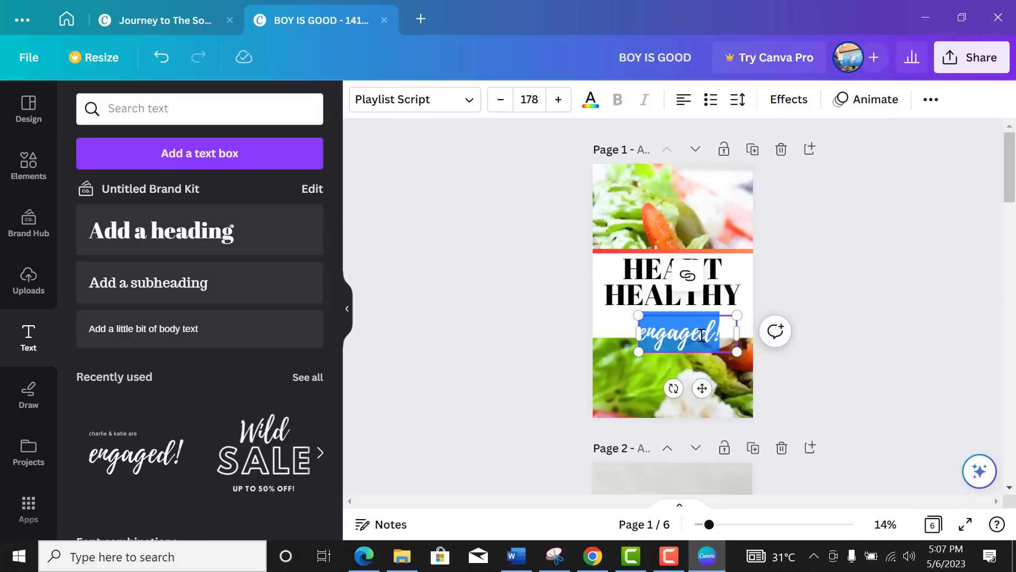
pyautogui.press('BackSpace')
pyautogui.write('Recipes C')
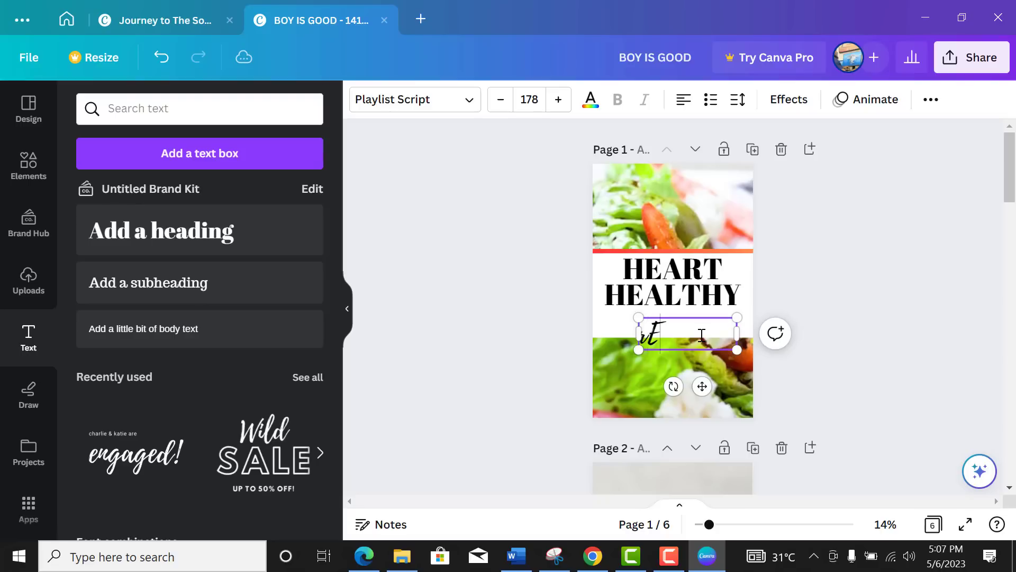
pyautogui.write('ookbook')
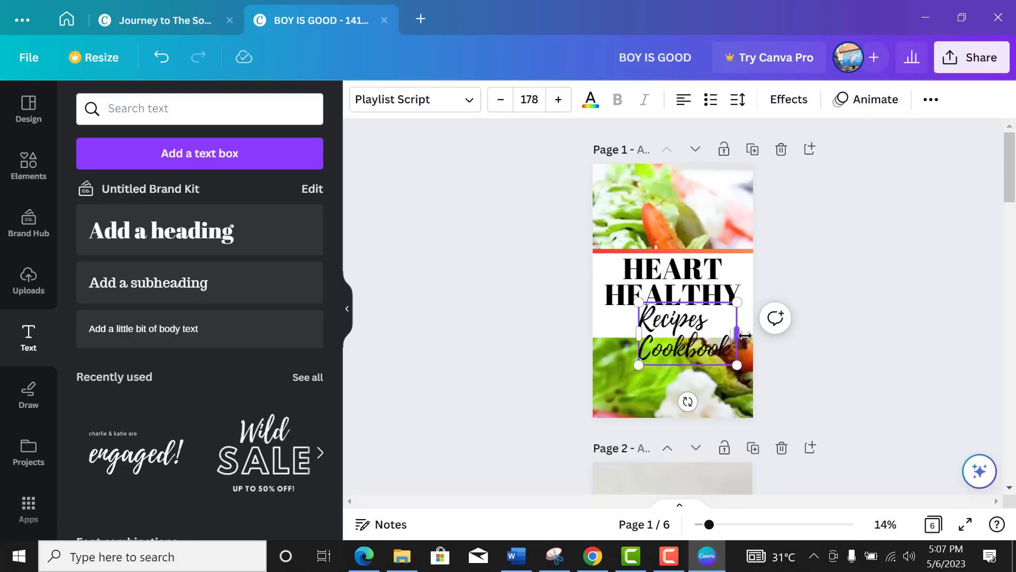
pyautogui.moveTo(737, 334); pyautogui.dragTo(787, 346)
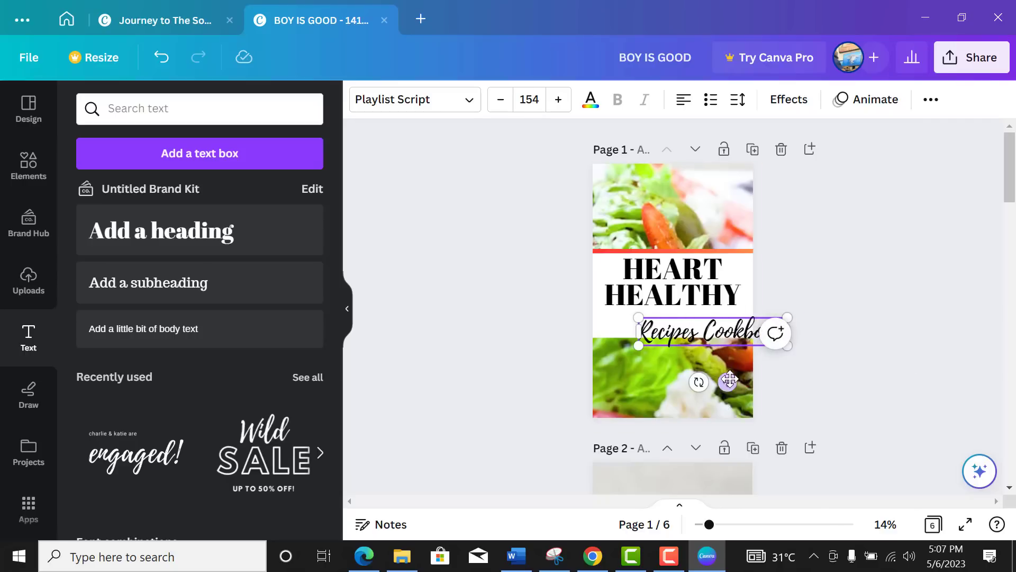
pyautogui.moveTo(726, 382); pyautogui.dragTo(688, 374)
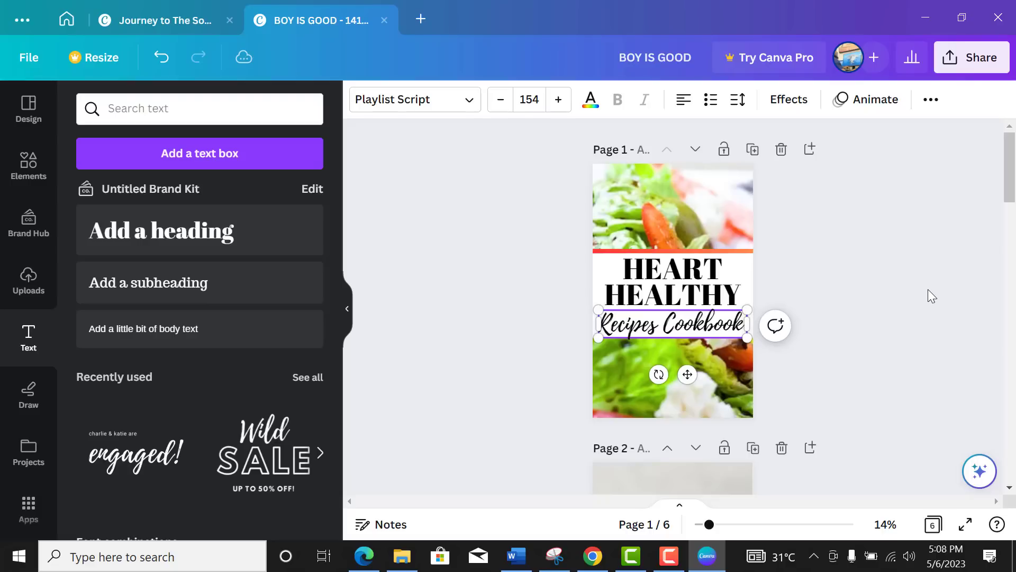
pyautogui.click(846, 265)
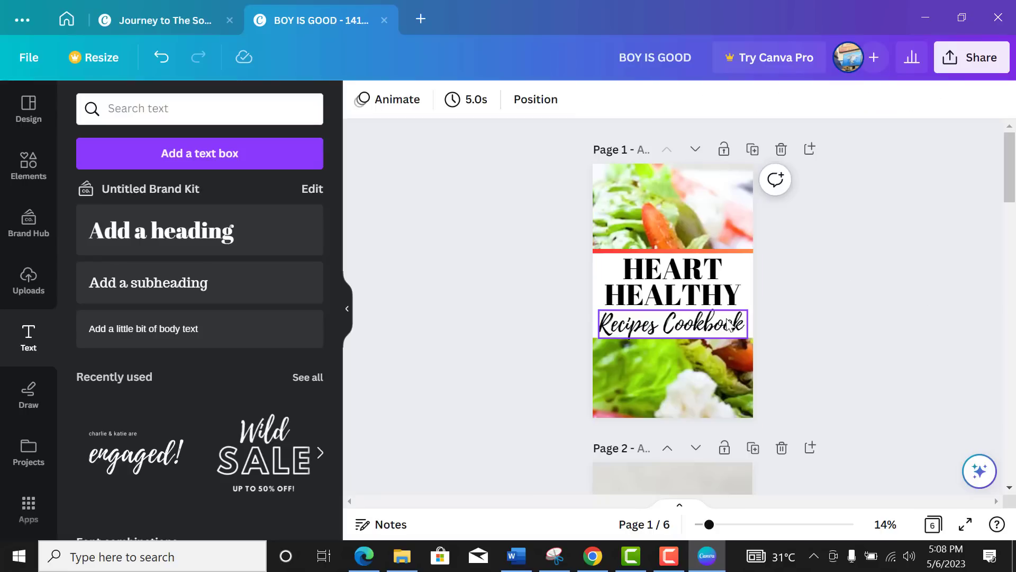
# Step: Check the Recipes Cookbook subtitle's placement, then select the HEART HEALTHY heading for editing
pyautogui.click(731, 324)
pyautogui.click(830, 378)
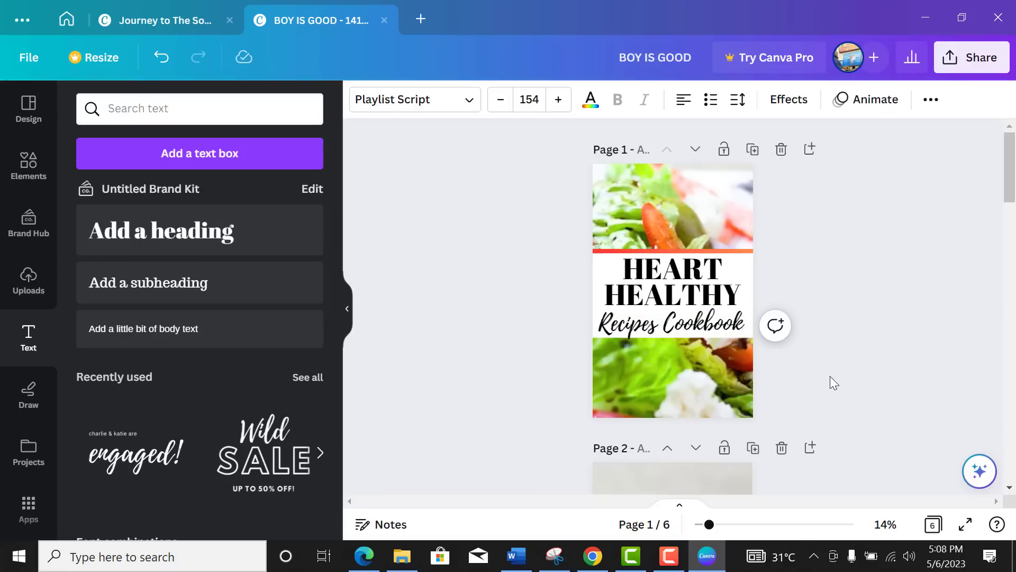
pyautogui.click(843, 285)
pyautogui.click(708, 331)
pyautogui.click(707, 329)
pyautogui.click(935, 295)
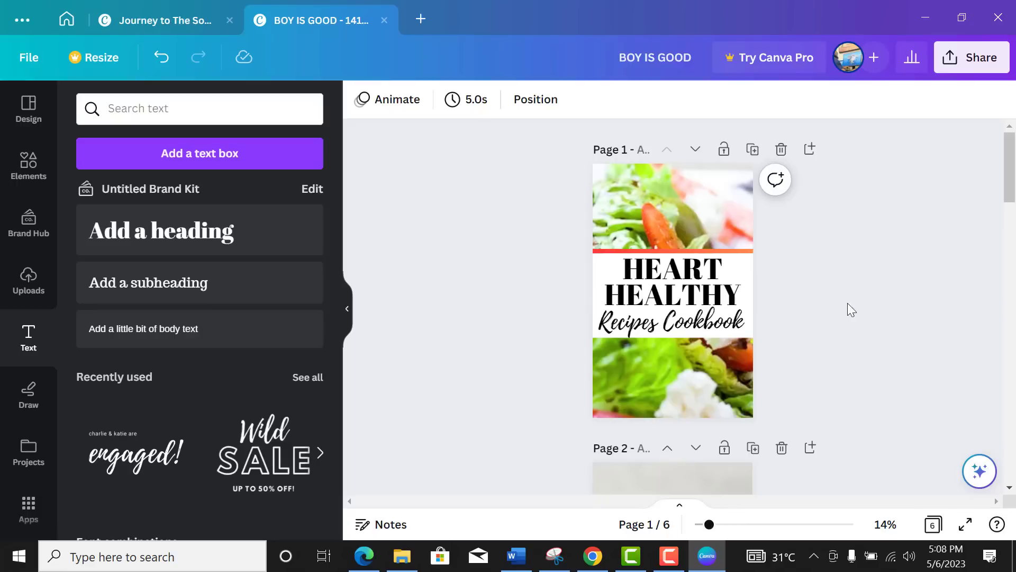
pyautogui.click(630, 269)
pyautogui.doubleClick(630, 269)
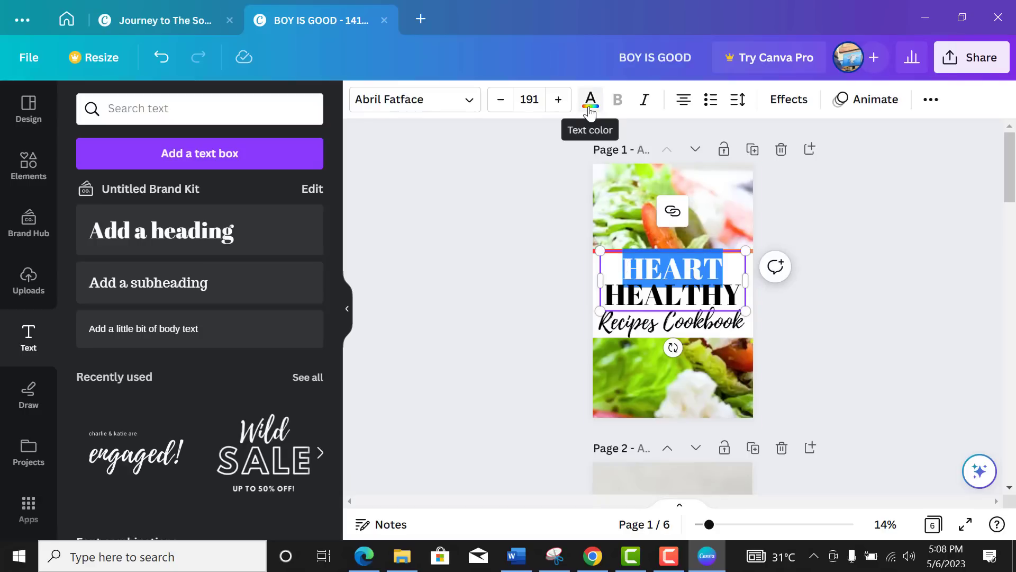
# Step: Recolour the HEART HEALTHY heading bright green, after trying light and grass greens
pyautogui.click(743, 294)
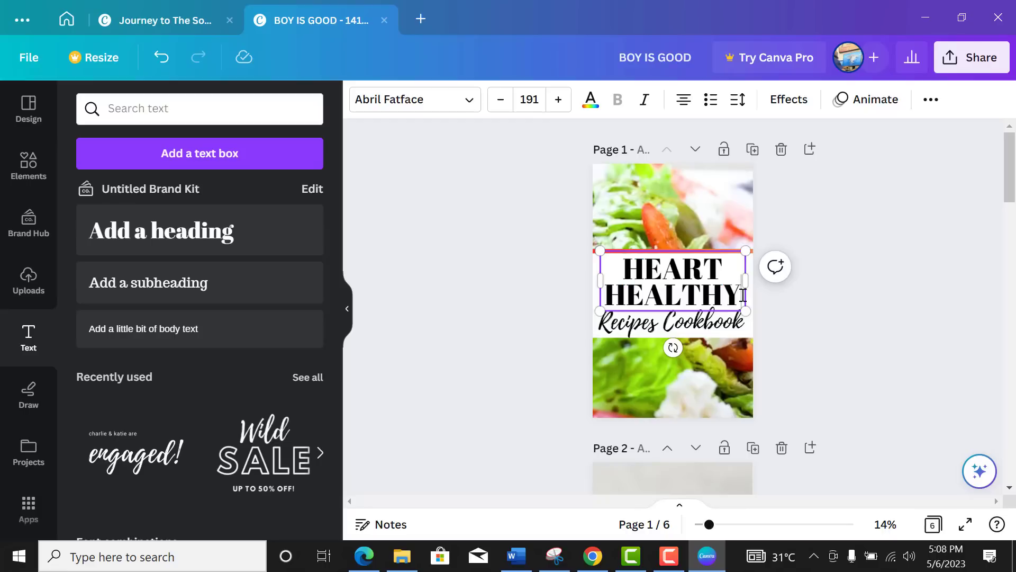
pyautogui.click(772, 324)
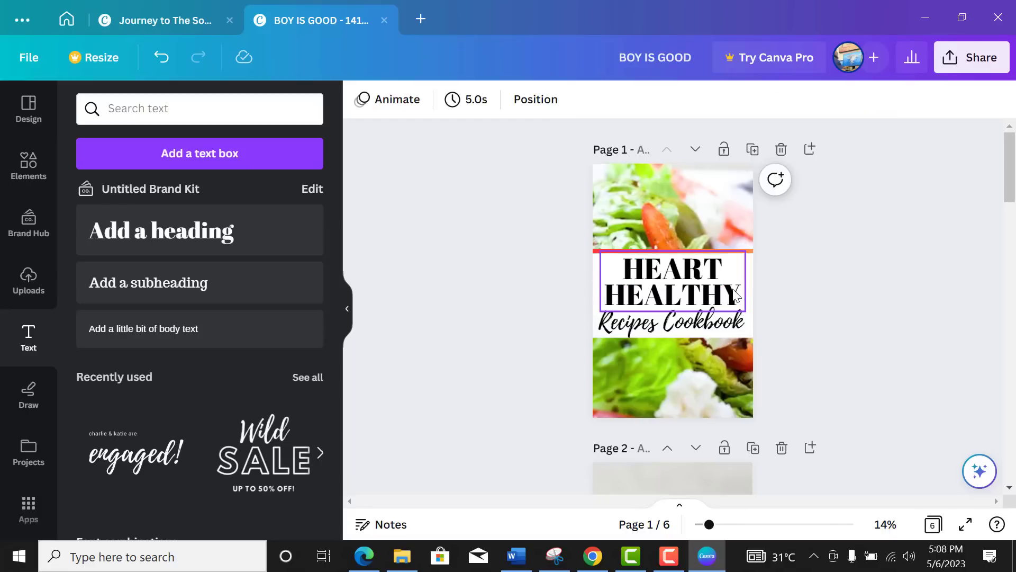
pyautogui.click(735, 294)
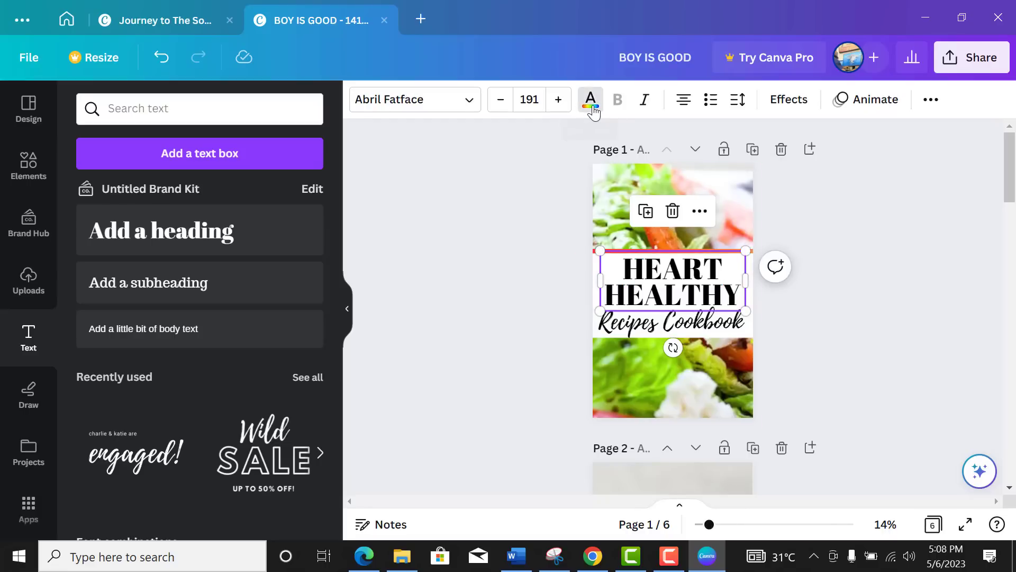
pyautogui.click(591, 108)
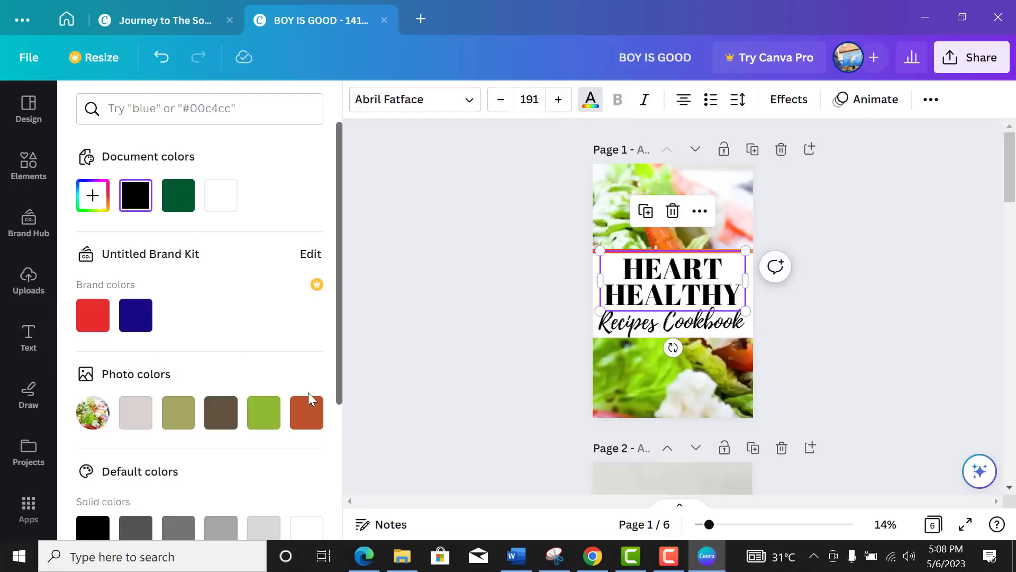
pyautogui.click(271, 420)
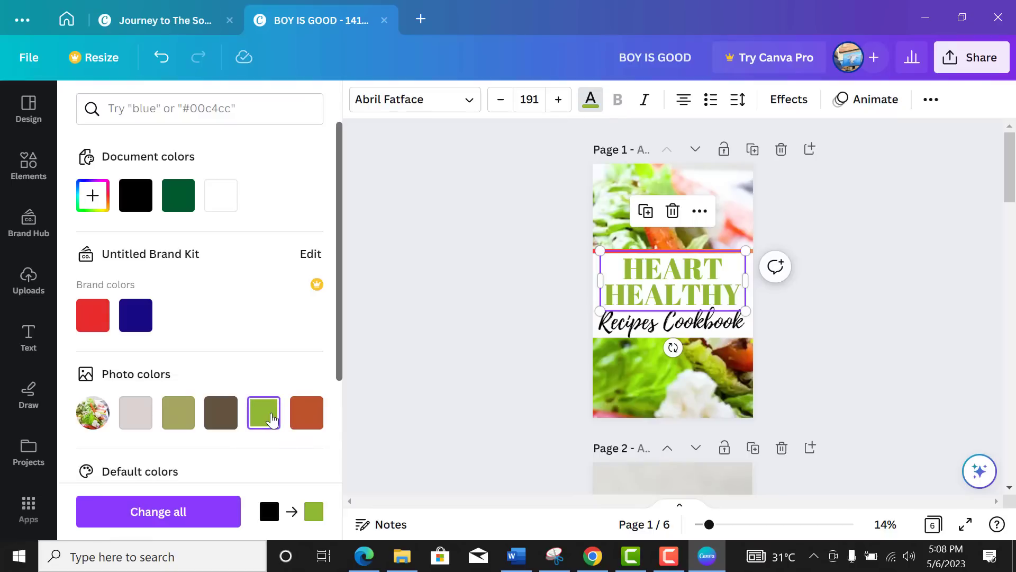
pyautogui.scroll(-5, 272, 379)
pyautogui.scroll(-1, 272, 380)
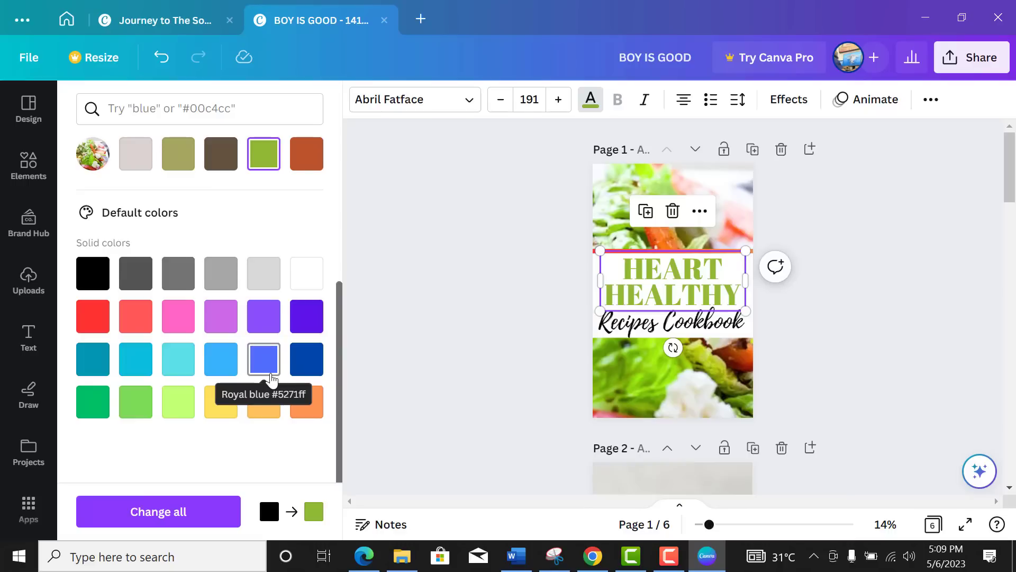
pyautogui.click(137, 408)
pyautogui.click(91, 404)
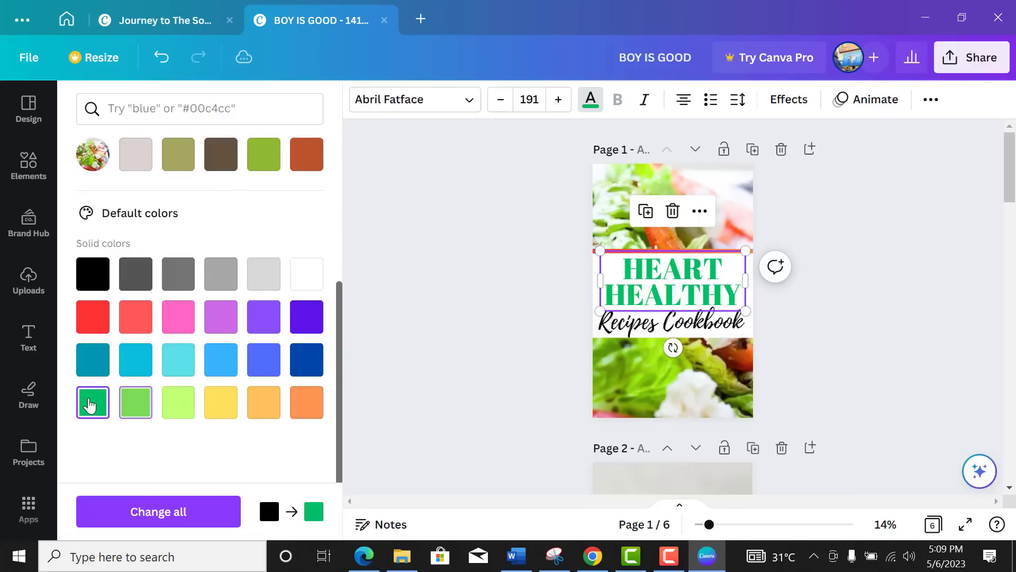
pyautogui.scroll(2, 158, 399)
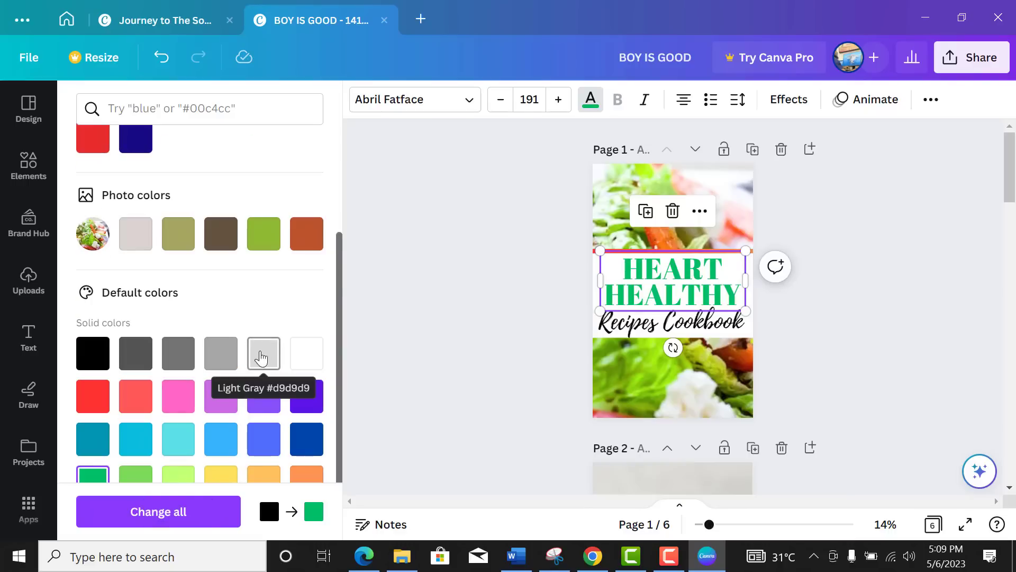
pyautogui.press('Escape')
pyautogui.press('Escape')
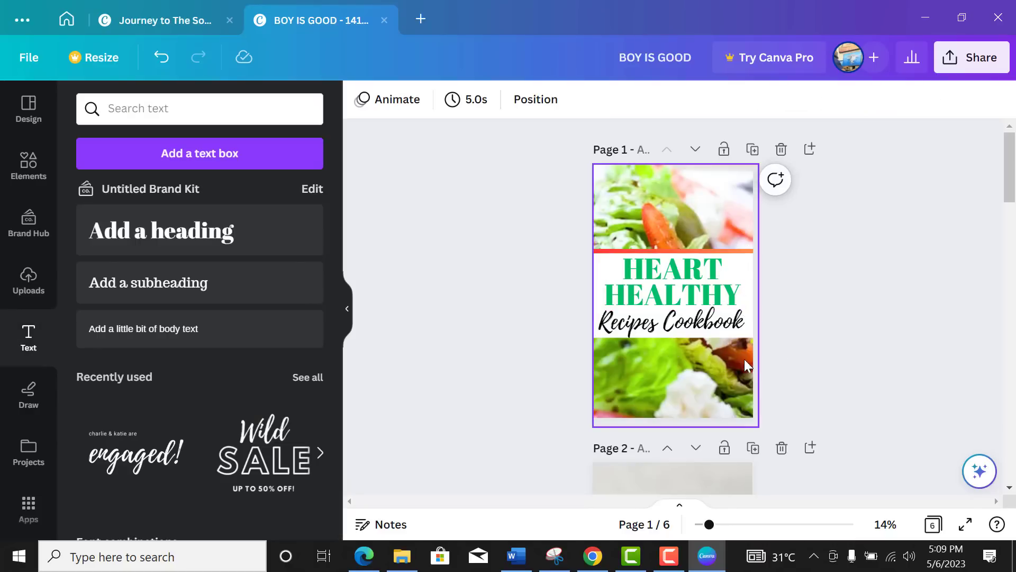
pyautogui.click(729, 325)
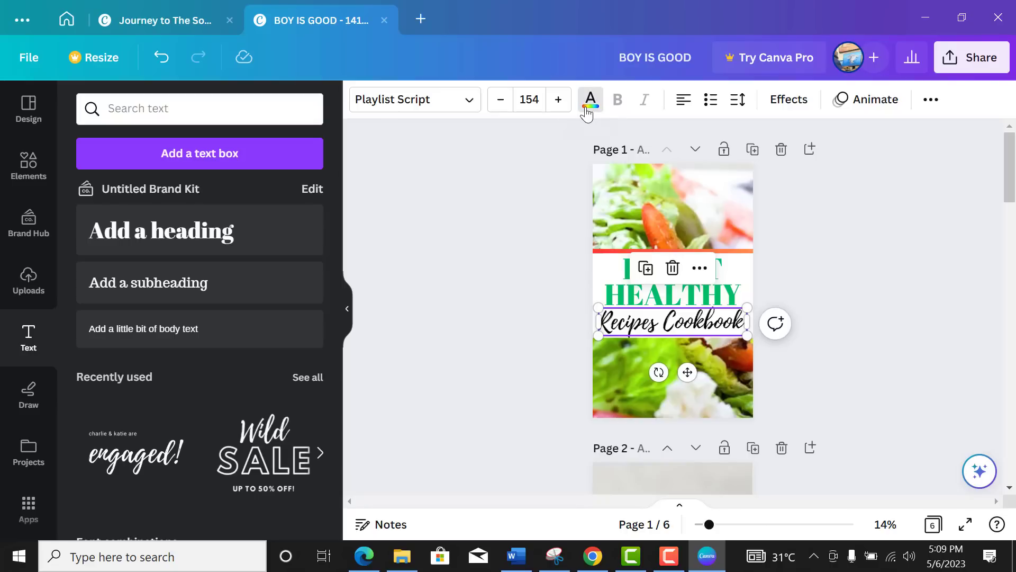
# Step: Colour the Recipes Cookbook subtitle rust red from the photo colours
pyautogui.click(586, 114)
pyautogui.scroll(-2, 198, 368)
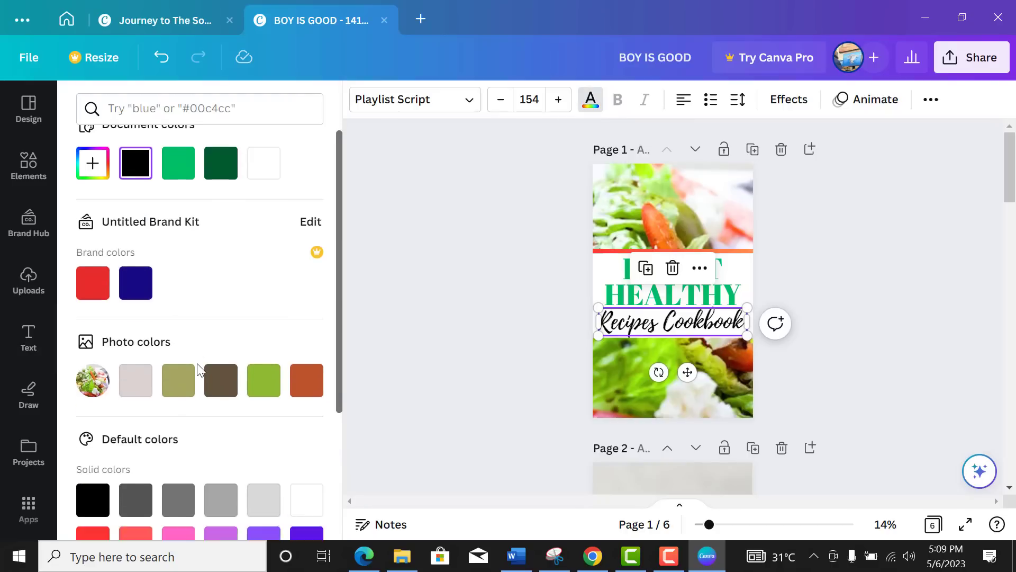
pyautogui.scroll(-2, 200, 369)
pyautogui.click(306, 461)
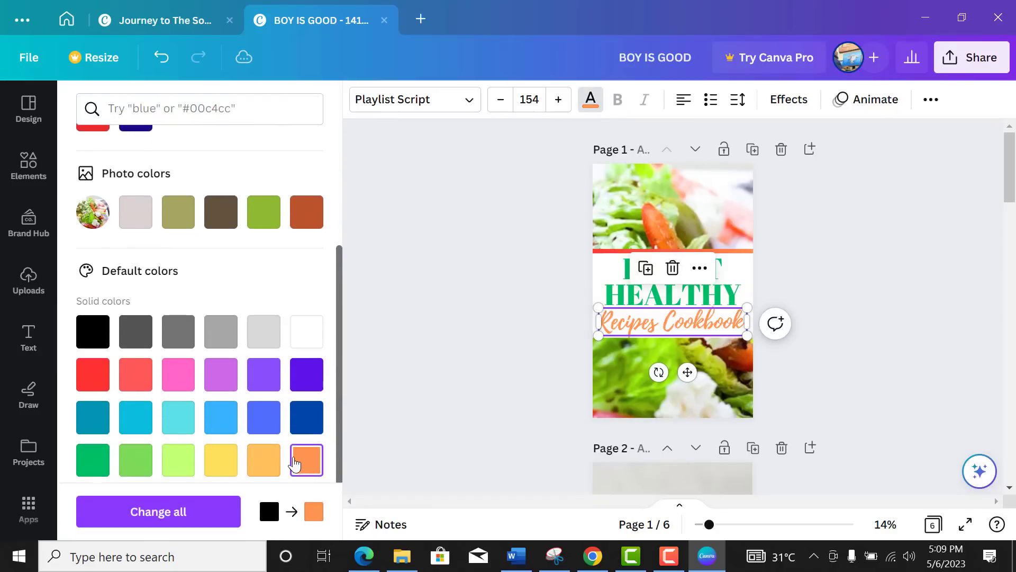
pyautogui.scroll(2, 175, 371)
pyautogui.scroll(1, 176, 371)
pyautogui.click(309, 401)
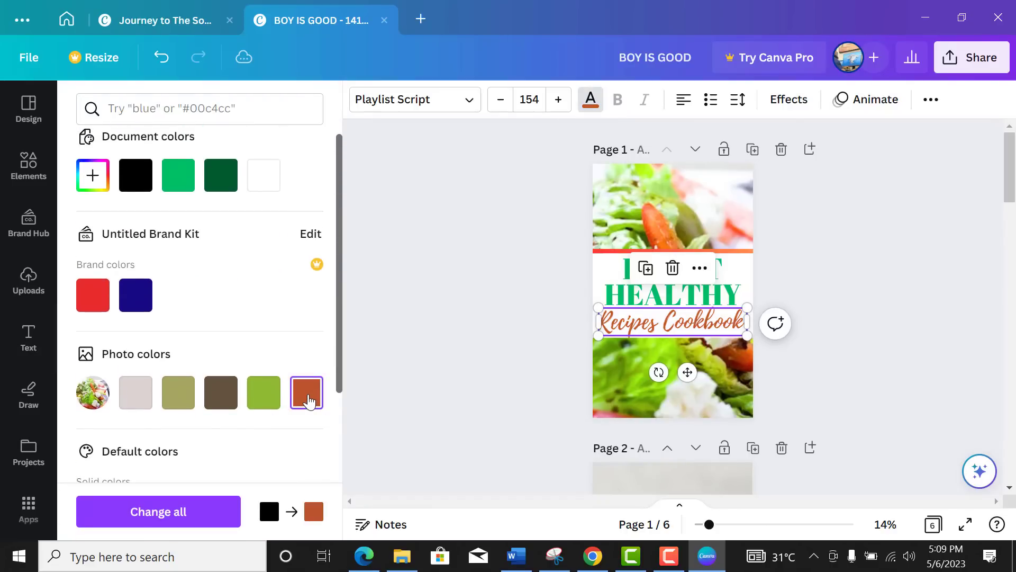
# Step: Change the HEART HEALTHY heading to the dark green document colour
pyautogui.click(683, 297)
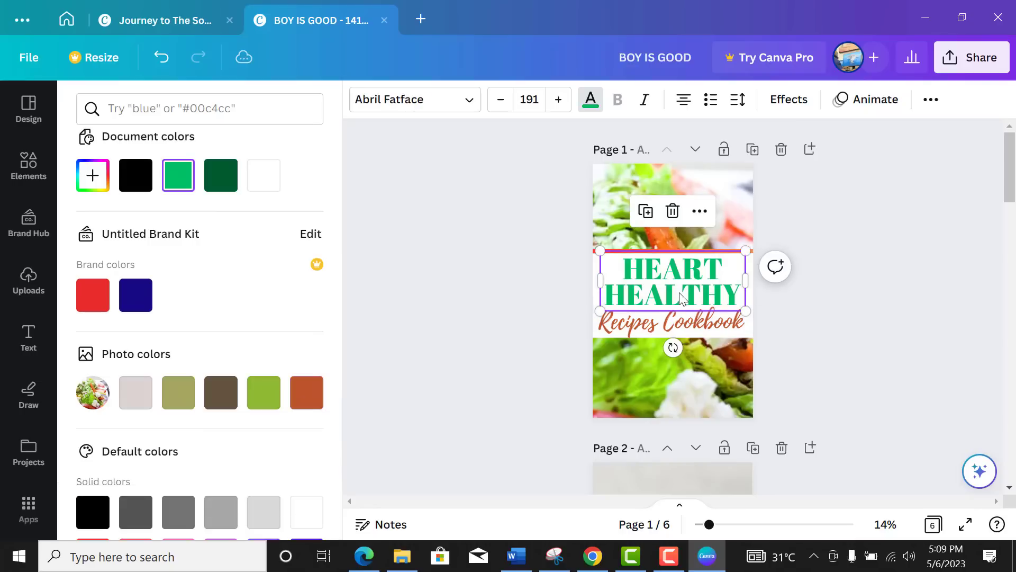
pyautogui.click(231, 190)
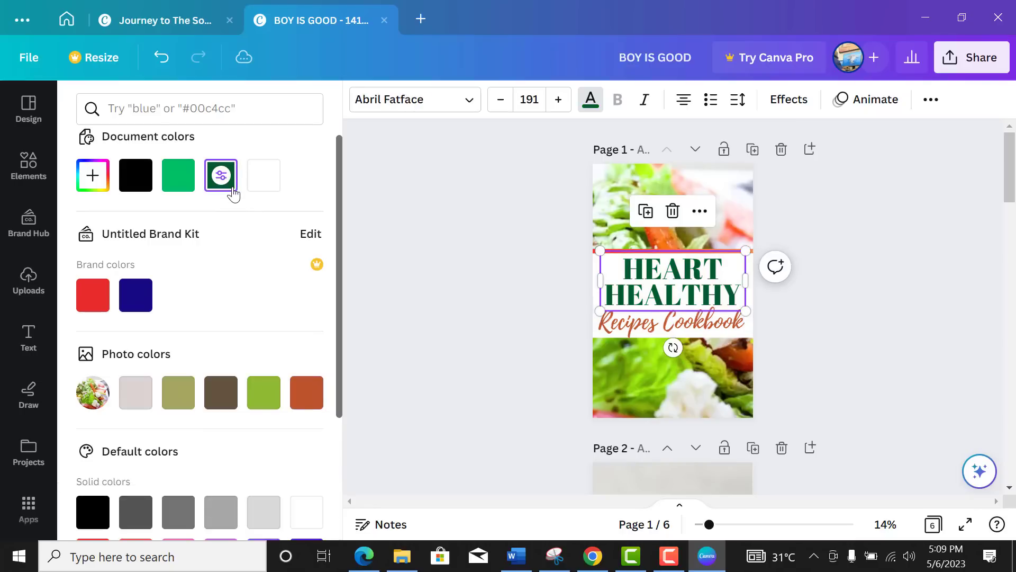
pyautogui.click(805, 333)
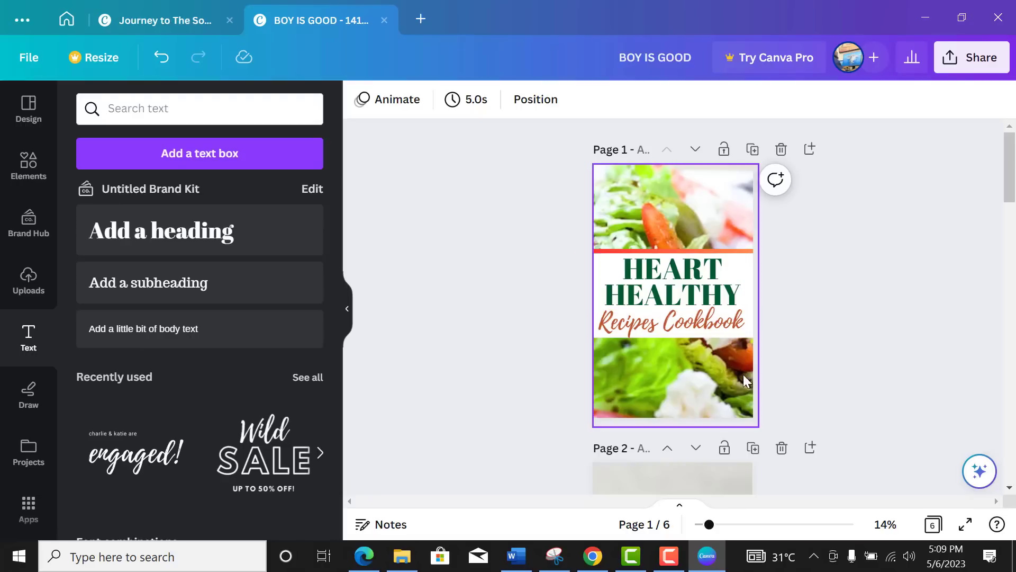
# Step: Add a size-53 subheading with the author's name in the page's top-right corner
pyautogui.click(177, 291)
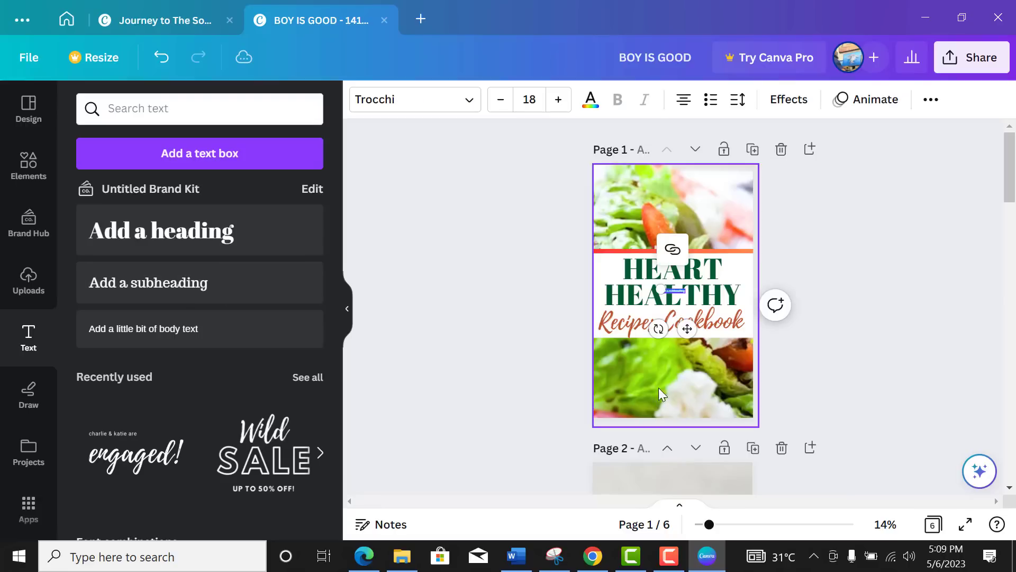
pyautogui.moveTo(664, 288); pyautogui.dragTo(616, 257)
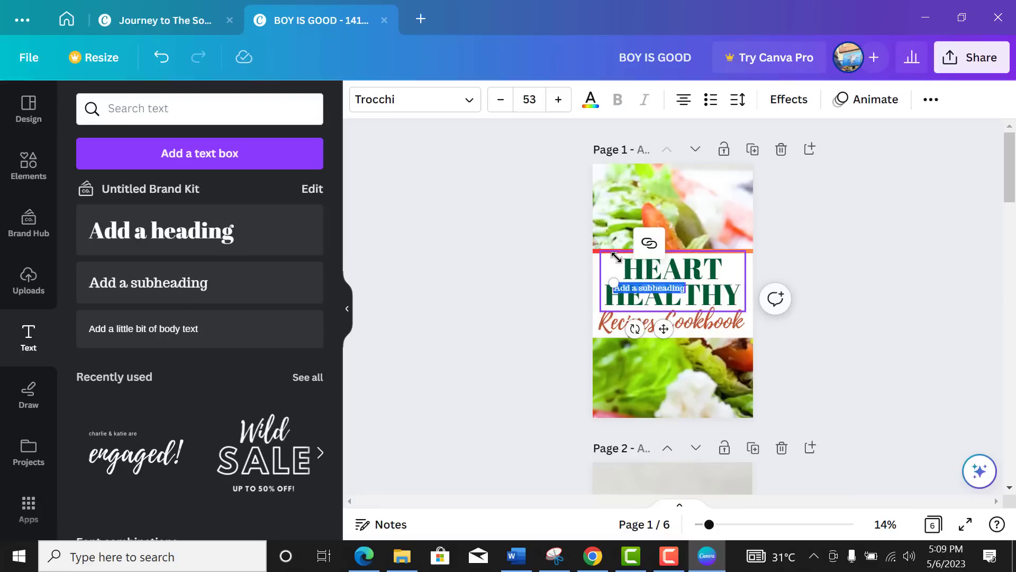
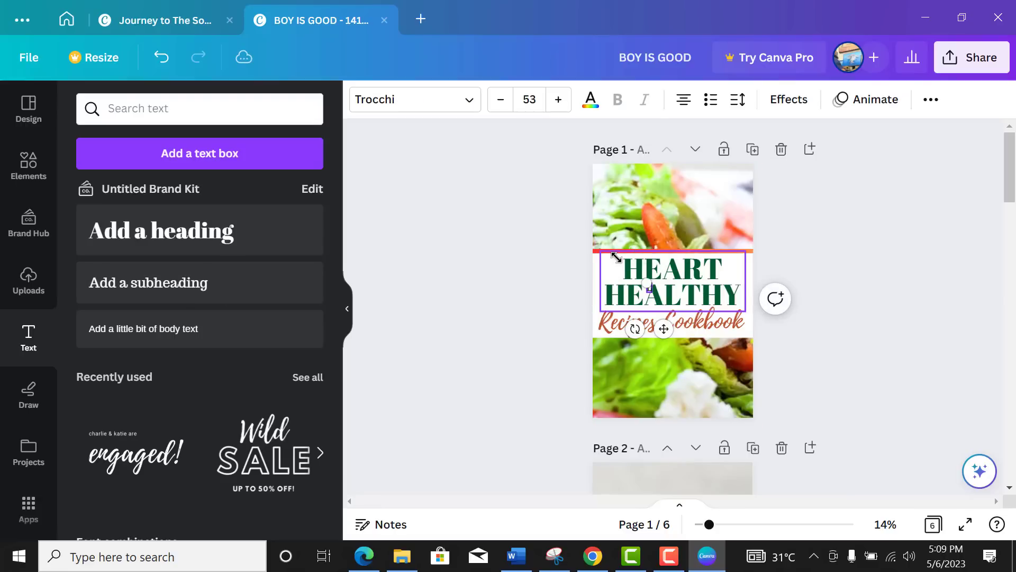
pyautogui.moveTo(664, 329); pyautogui.dragTo(742, 218)
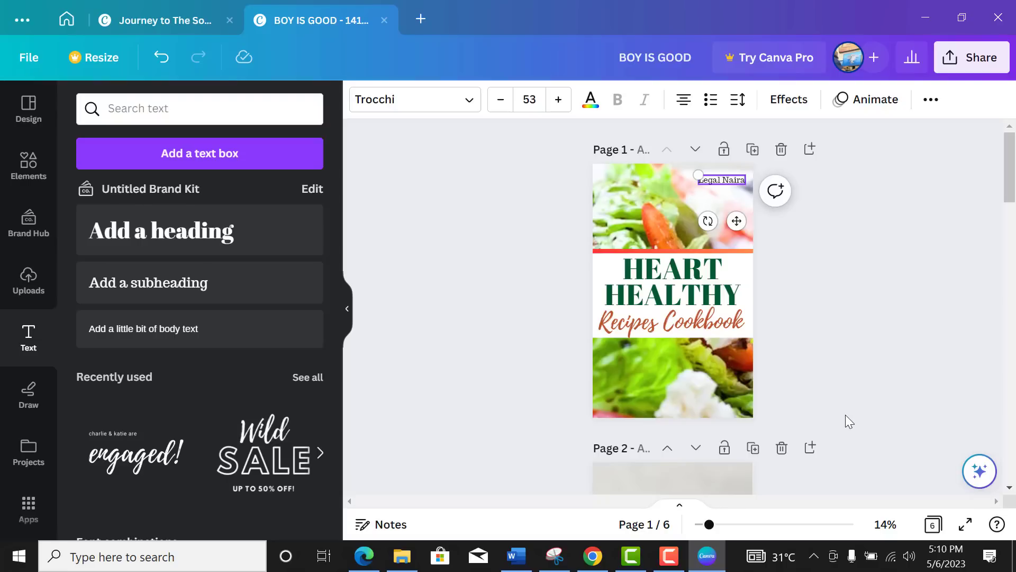
pyautogui.click(822, 272)
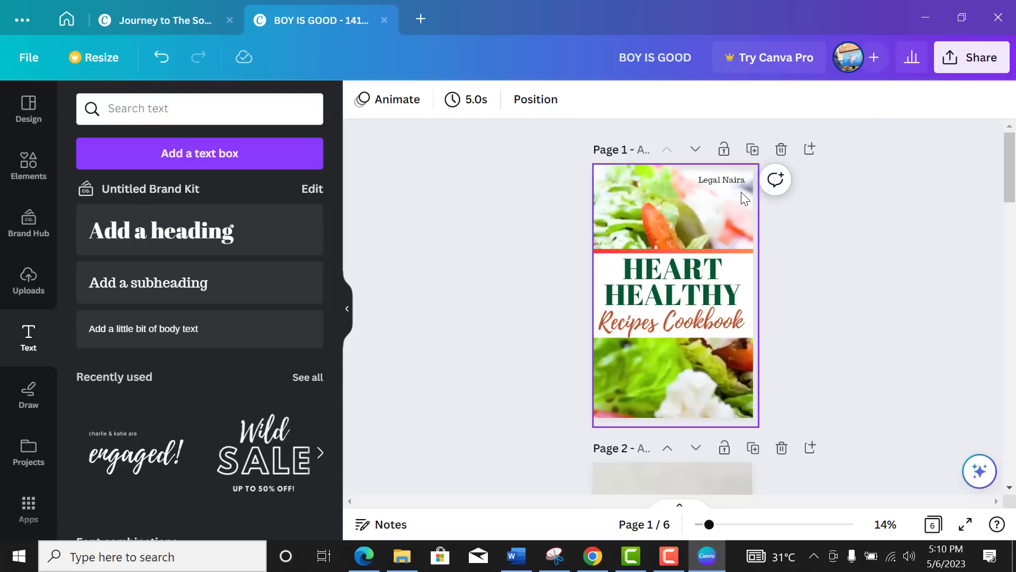
# Step: Change the Recipes Cookbook subtitle to the red brand colour #e62b2b
pyautogui.click(725, 326)
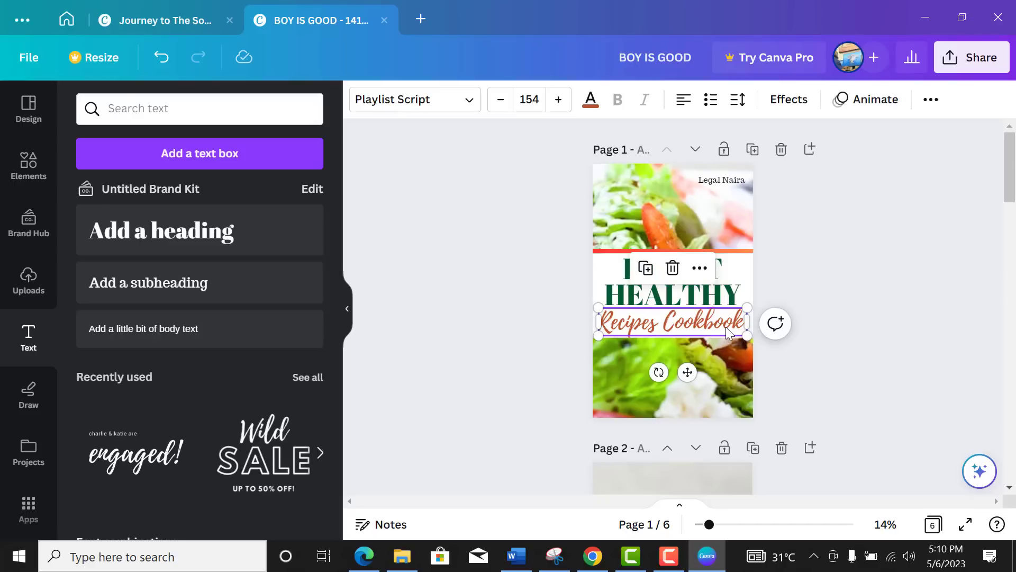
pyautogui.click(591, 101)
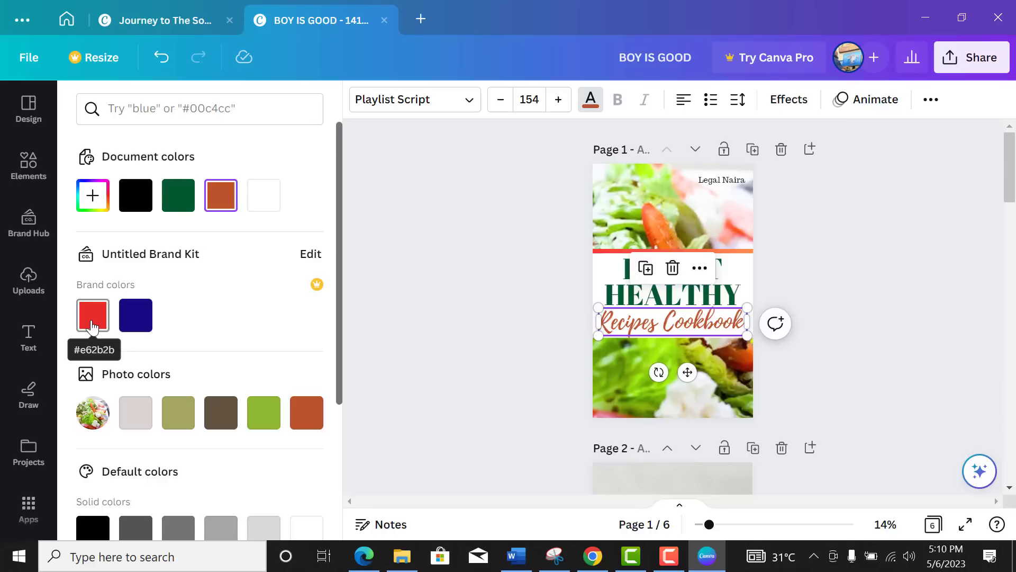
pyautogui.click(92, 325)
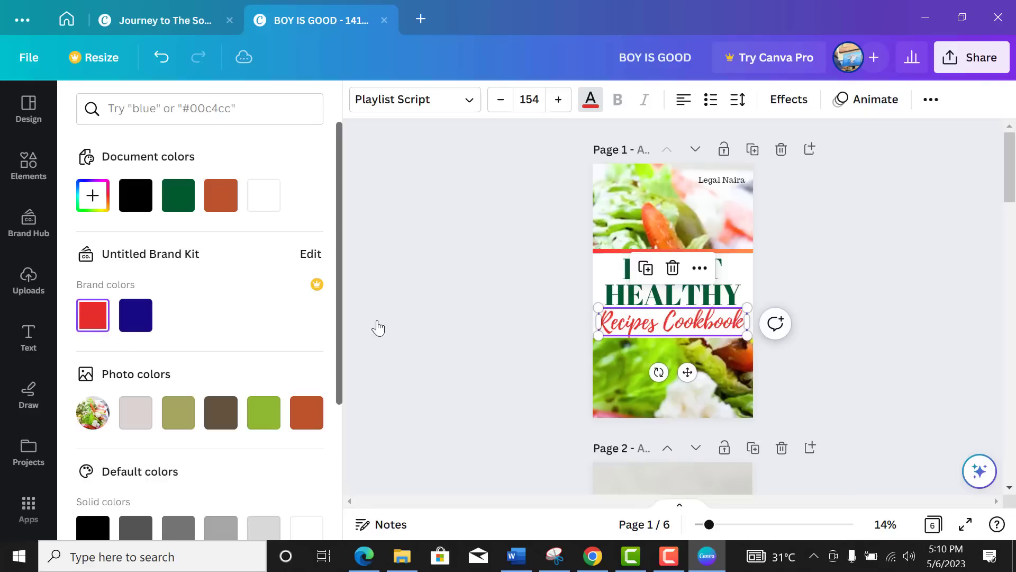
pyautogui.click(889, 275)
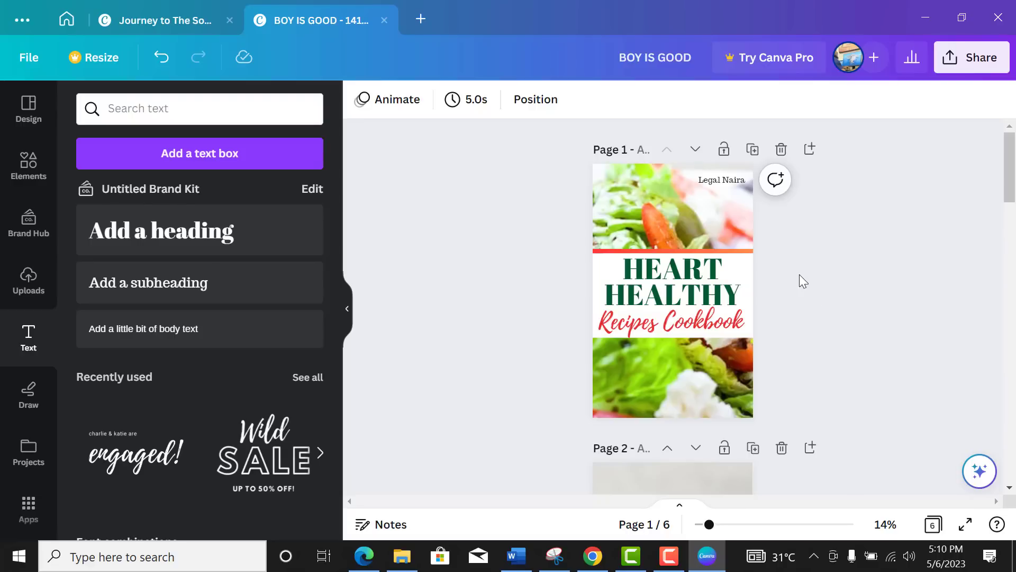
# Step: Duplicate the thin orange line into a thick band centred below Recipes Cookbook
pyautogui.click(748, 251)
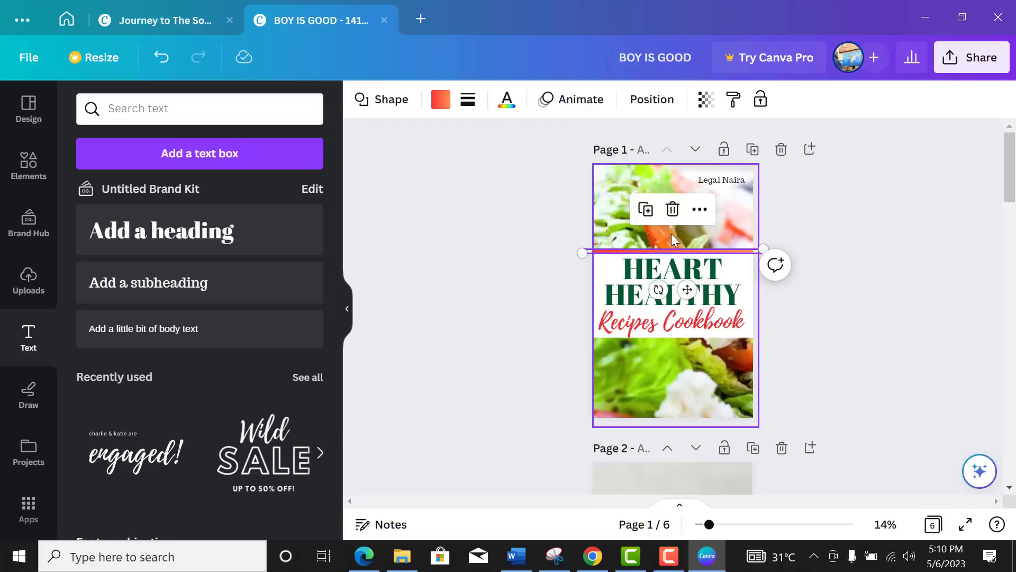
pyautogui.click(645, 209)
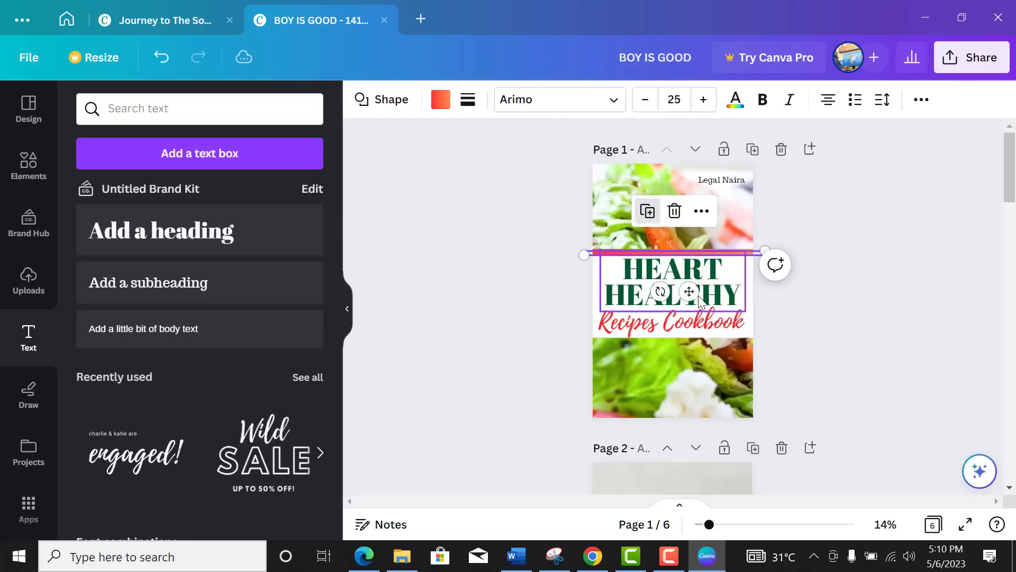
pyautogui.moveTo(687, 291); pyautogui.dragTo(680, 376)
pyautogui.moveTo(580, 342); pyautogui.dragTo(551, 367)
pyautogui.moveTo(635, 358); pyautogui.dragTo(647, 354)
pyautogui.click(821, 282)
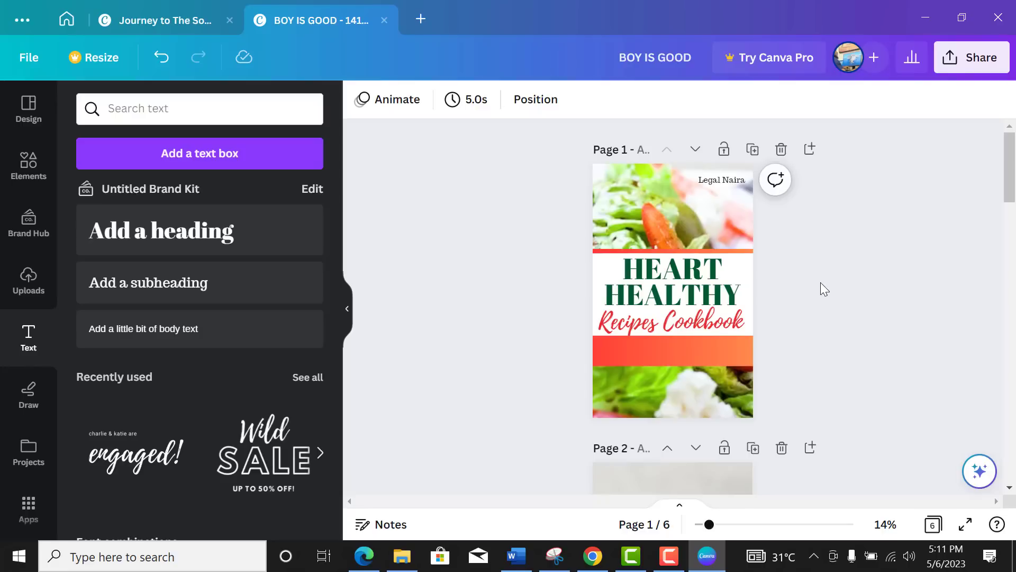
pyautogui.click(729, 353)
pyautogui.click(859, 272)
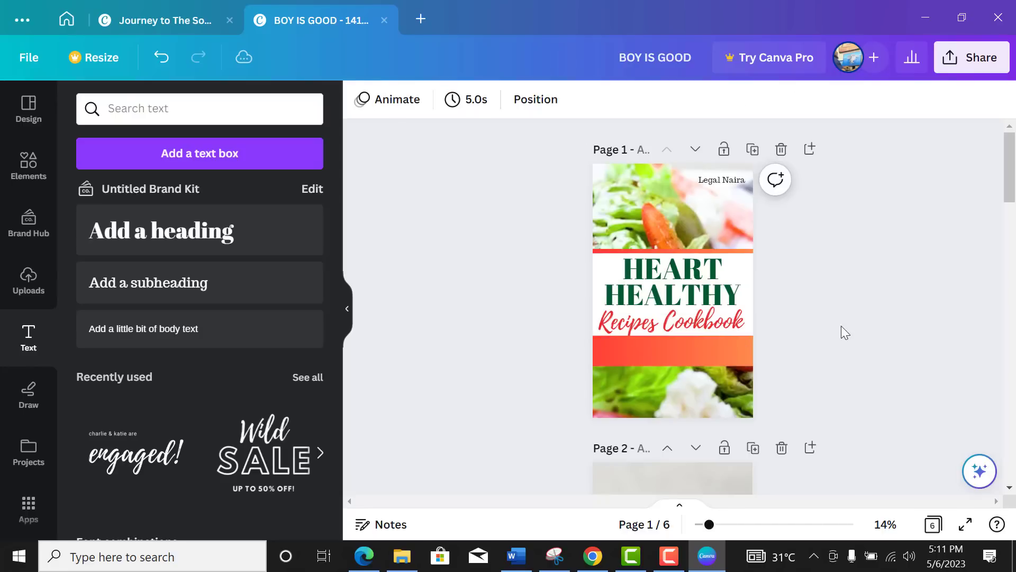
# Step: Duplicate the author-name text and move the copy down into the orange band
pyautogui.click(718, 180)
pyautogui.click(696, 225)
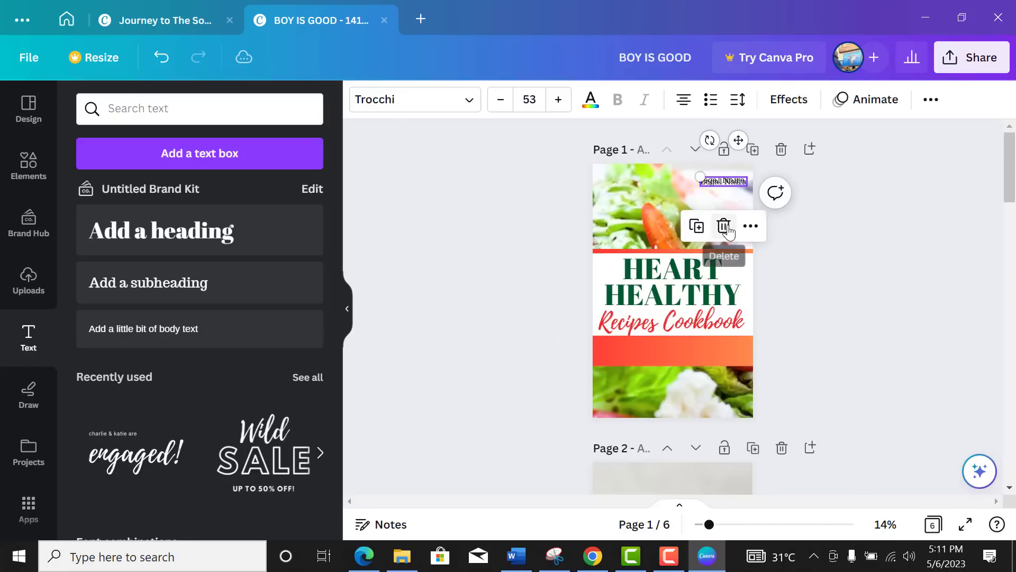
pyautogui.moveTo(735, 140); pyautogui.dragTo(640, 304)
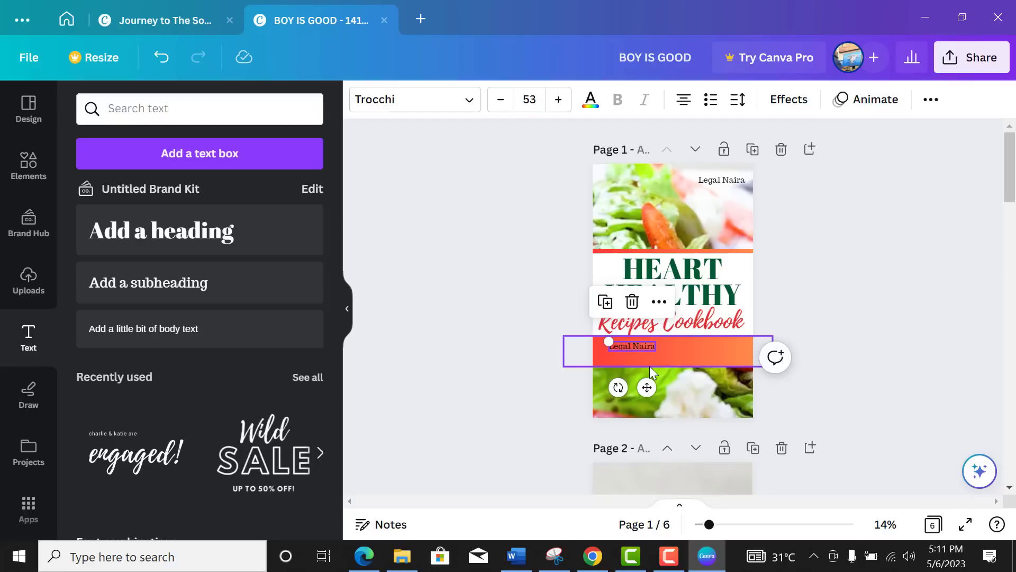
# Step: Make the copied text white and replace it with 'The Ultimate Step by Step Guide to Cooking Dealicious Heart Friendly Meals'
pyautogui.click(591, 101)
pyautogui.scroll(-2, 254, 263)
pyautogui.click(307, 453)
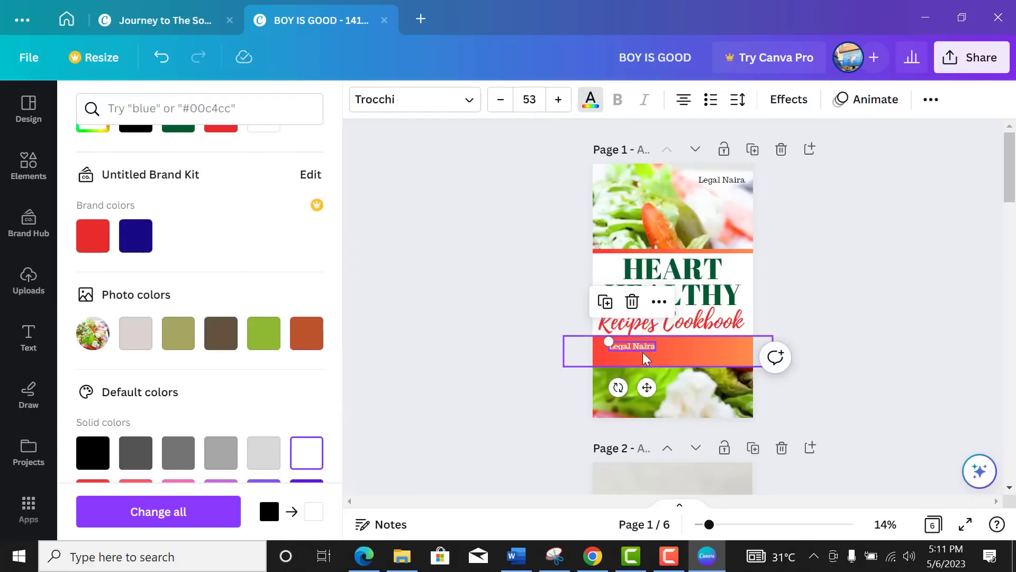
pyautogui.doubleClick(645, 350)
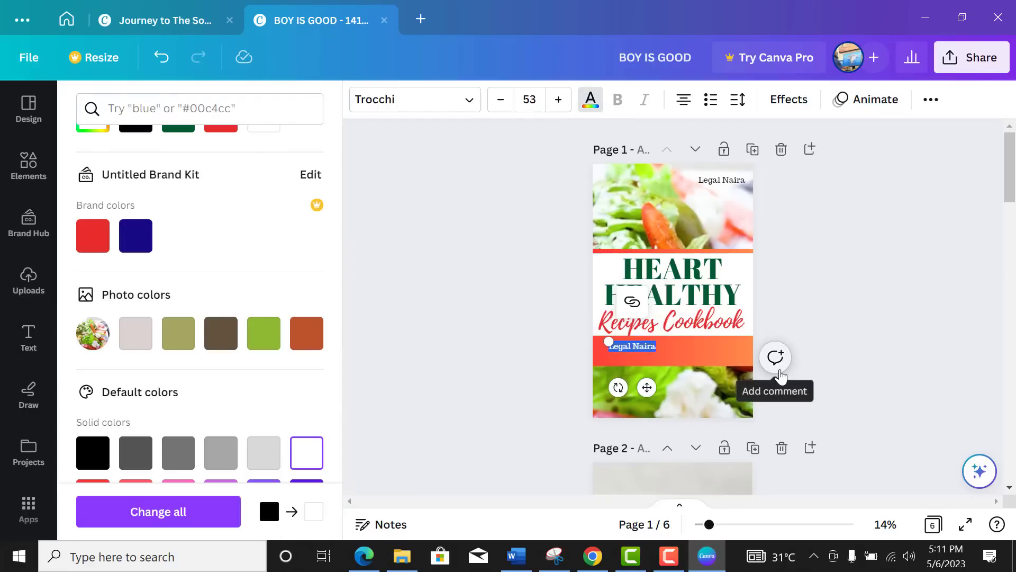
pyautogui.write('The Ulti')
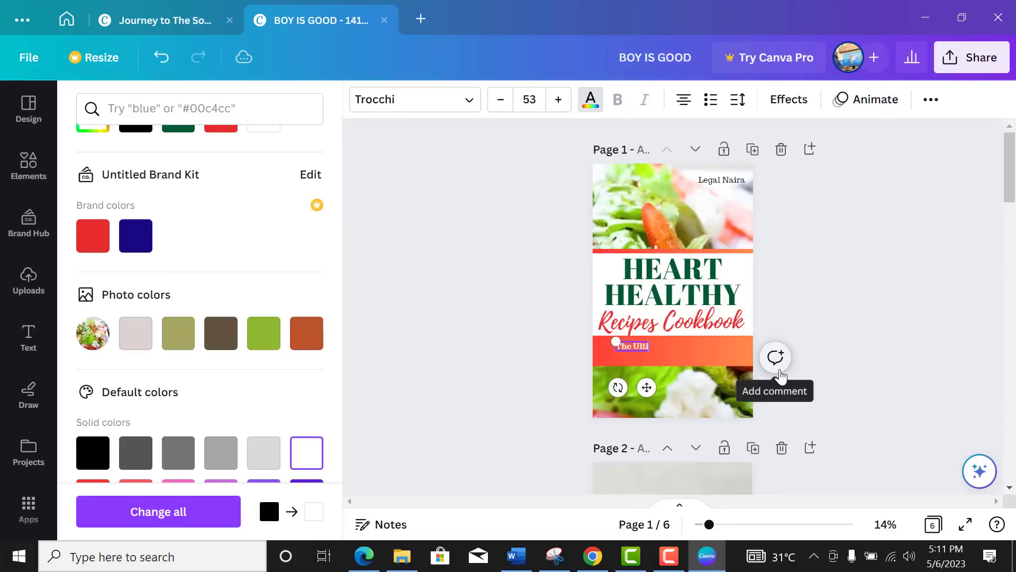
pyautogui.write('mate Step')
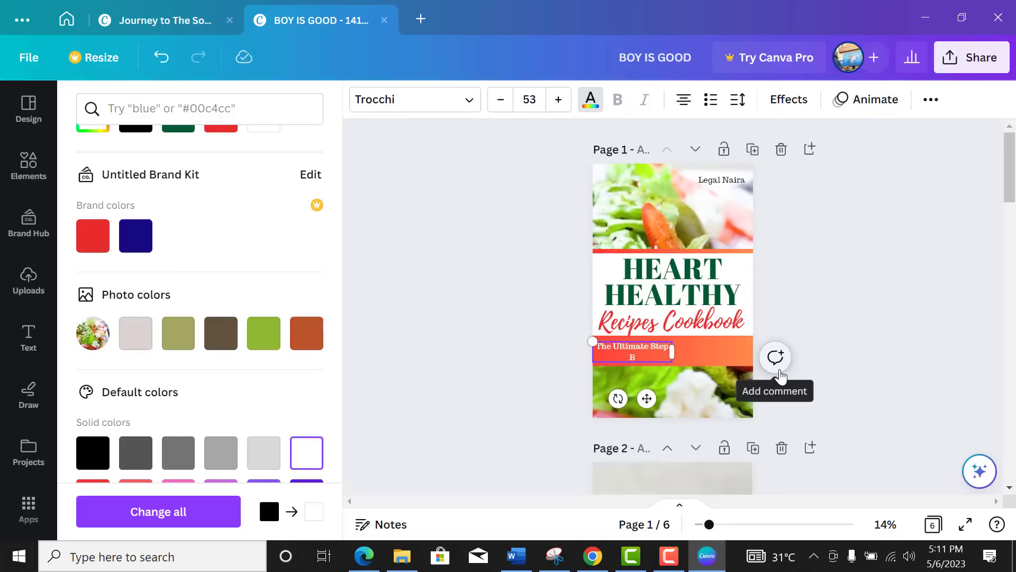
pyautogui.write(' by Step Guide to Cooking Dealicious He')
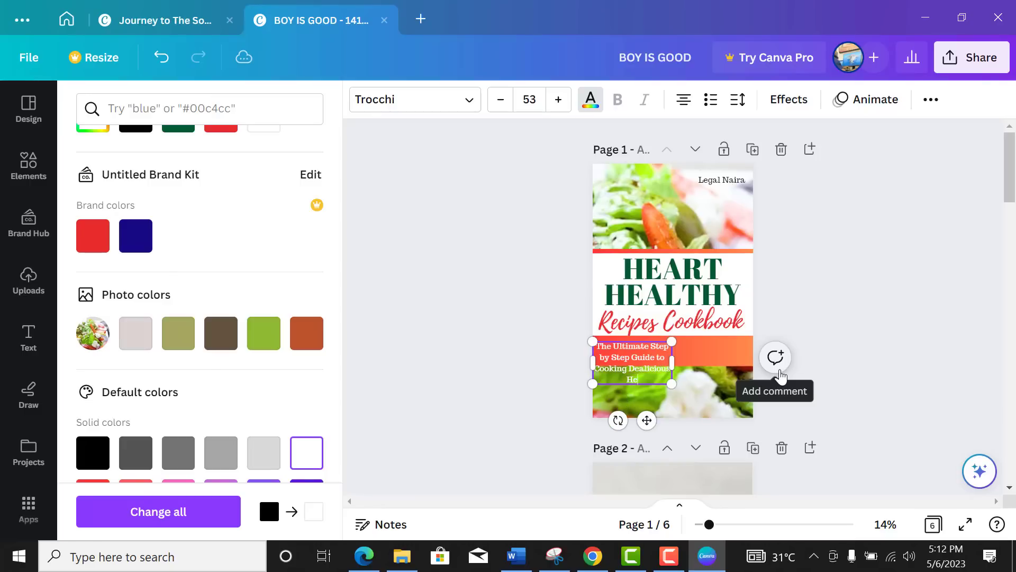
pyautogui.write('art Friendly Meals')
# Step: Resize the tagline box into two lines and centre it on the orange band
pyautogui.moveTo(680, 364); pyautogui.dragTo(761, 361)
pyautogui.moveTo(595, 344); pyautogui.dragTo(608, 343)
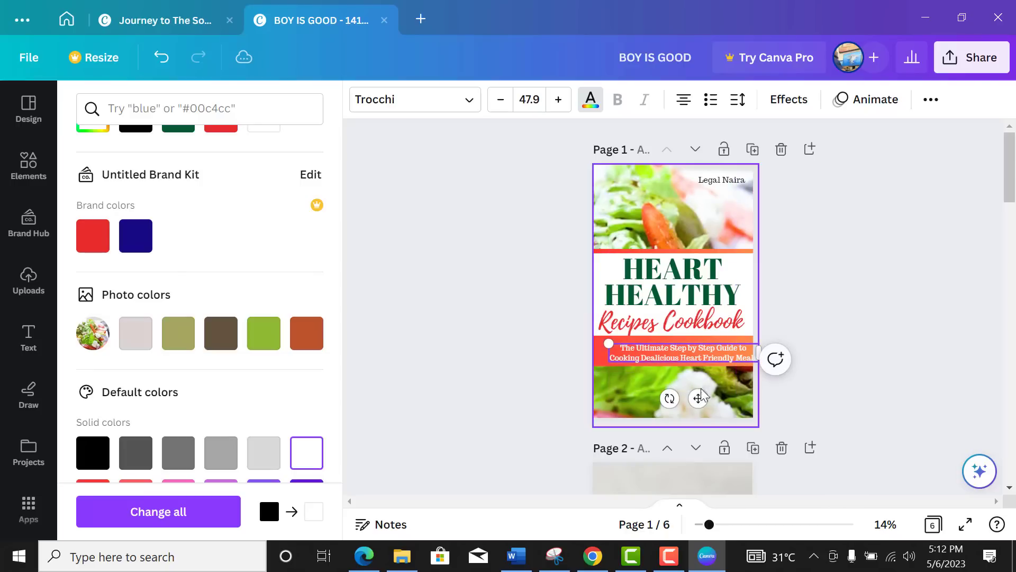
pyautogui.moveTo(698, 397); pyautogui.dragTo(691, 397)
pyautogui.click(808, 284)
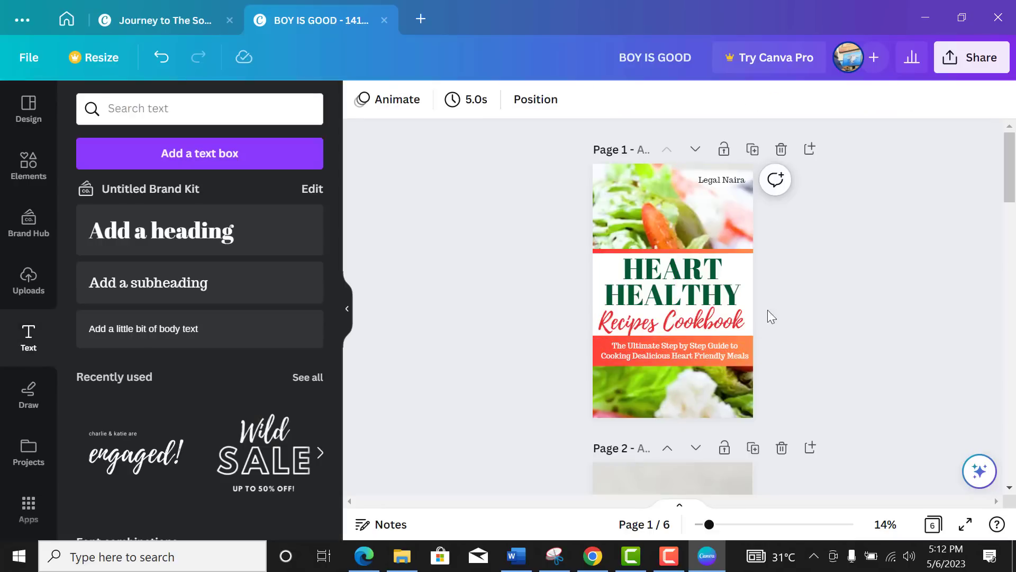
pyautogui.click(711, 364)
# Step: Correct 'Dealicious' to 'Delicious' in the tagline by deleting the stray letter
pyautogui.moveTo(712, 364); pyautogui.dragTo(711, 365)
pyautogui.click(809, 292)
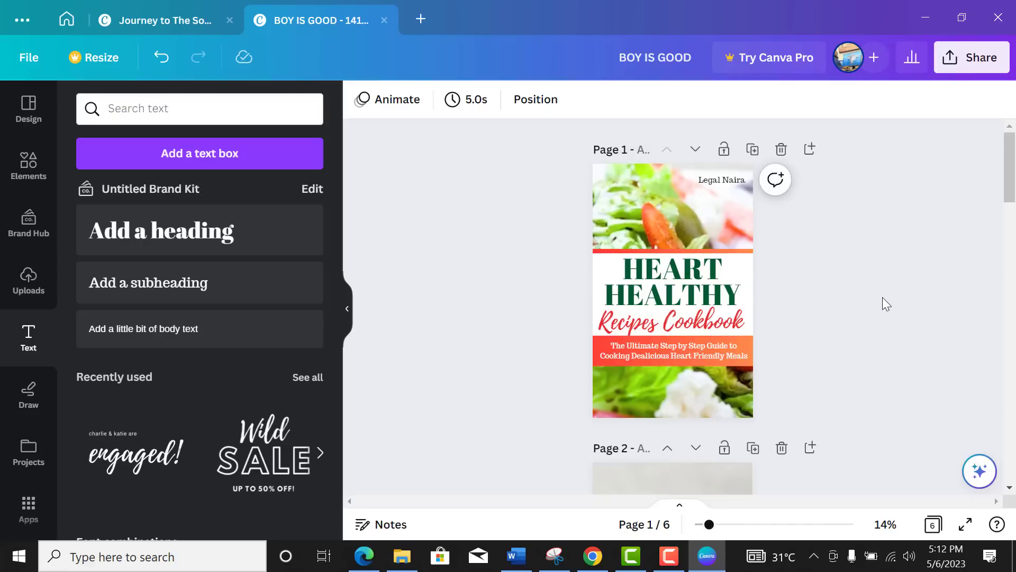
pyautogui.click(649, 357)
pyautogui.click(643, 357)
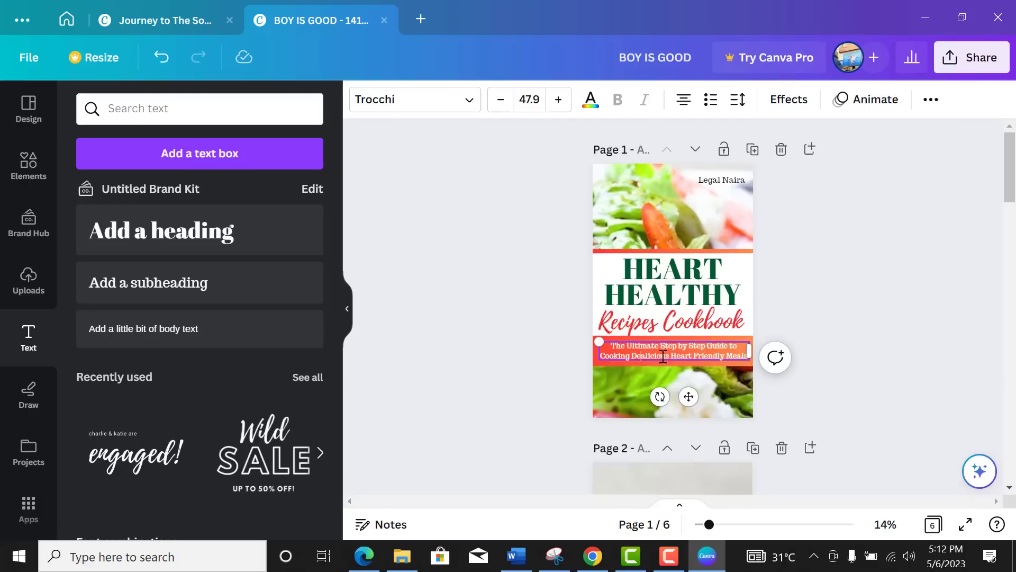
pyautogui.press('BackSpace')
pyautogui.click(809, 349)
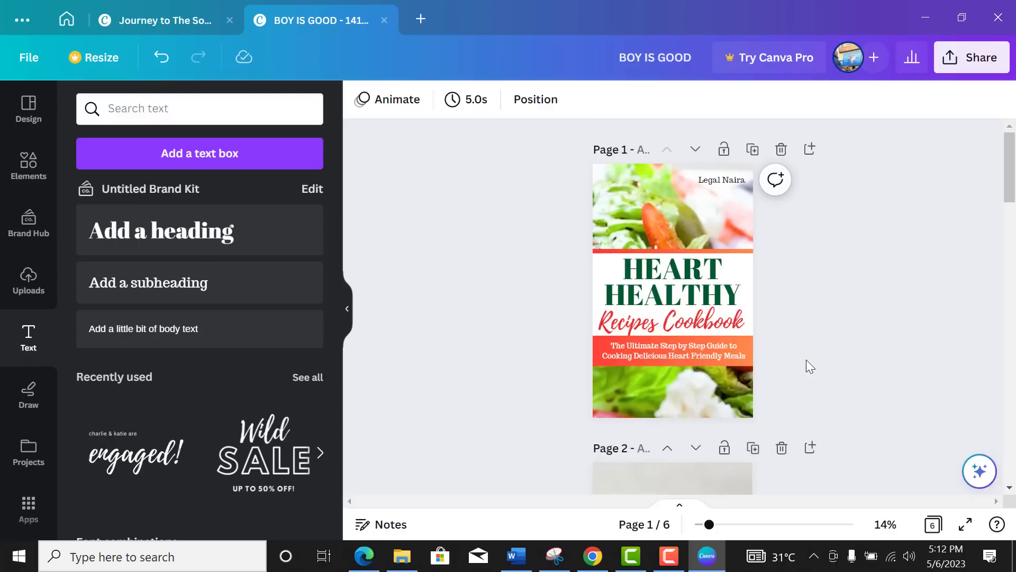
# Step: Move the author's name back to the top-right corner above the HEART HEALTHY title
pyautogui.click(722, 180)
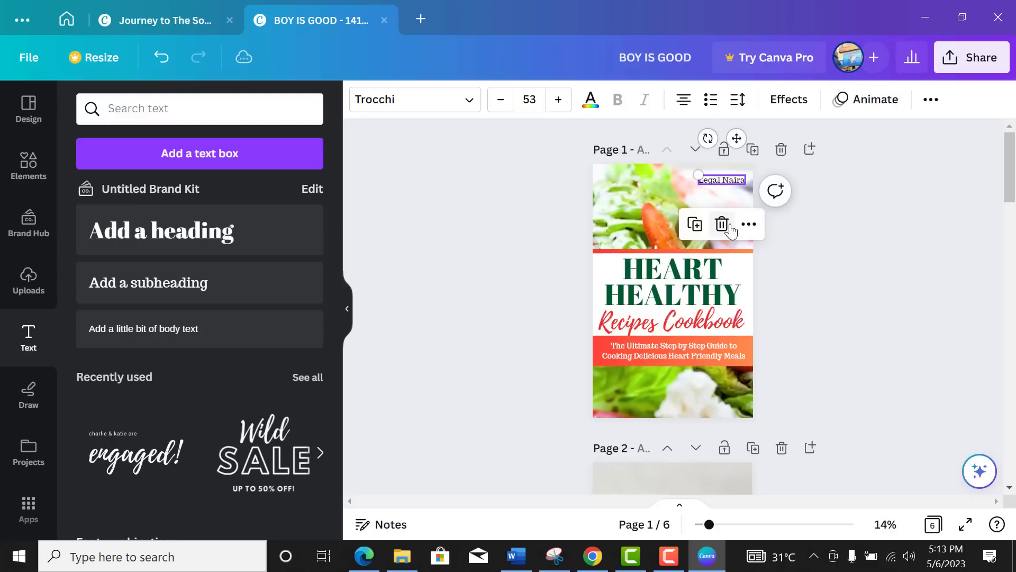
pyautogui.moveTo(733, 138); pyautogui.dragTo(706, 365)
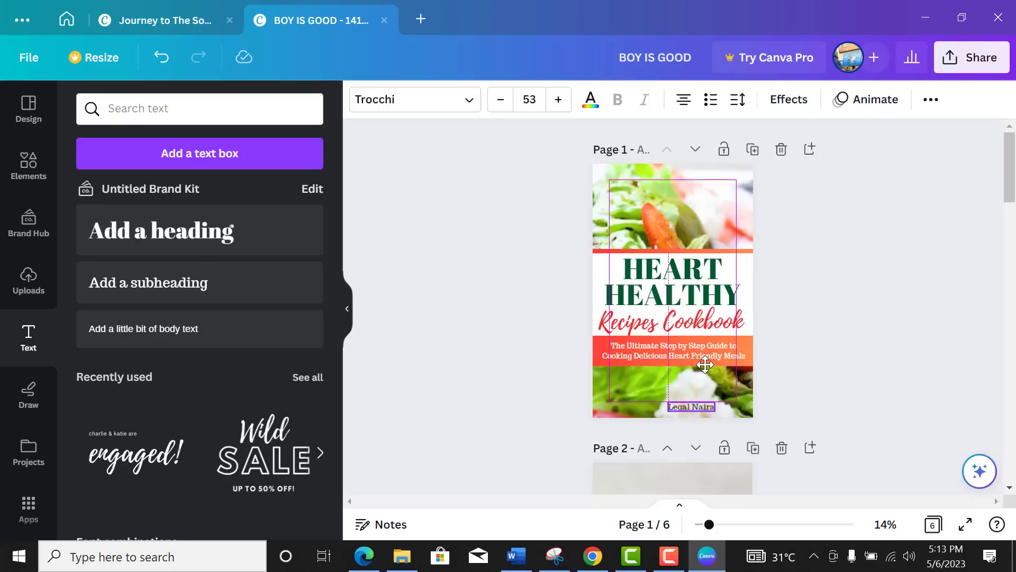
pyautogui.click(821, 359)
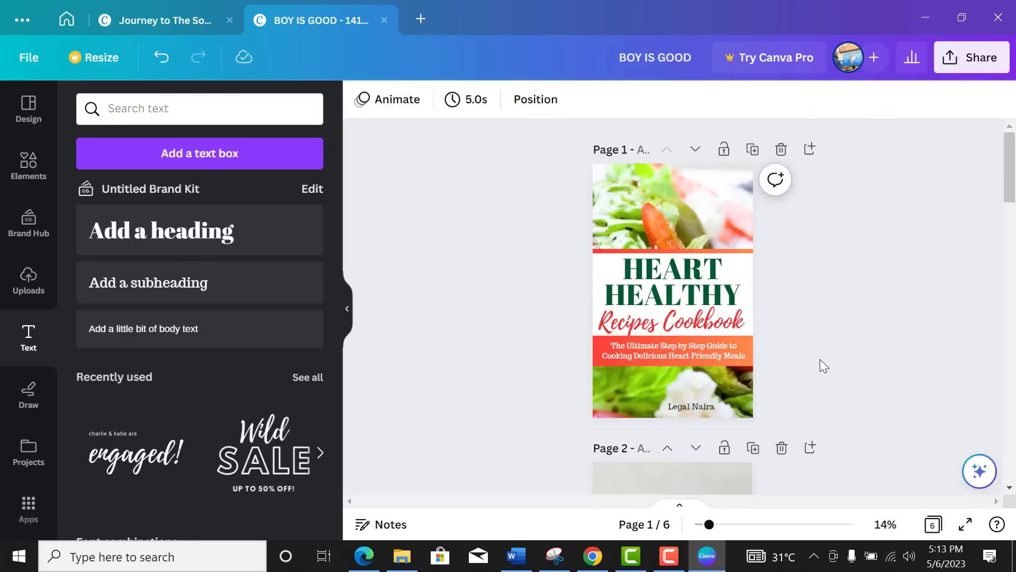
pyautogui.click(691, 406)
pyautogui.moveTo(710, 451); pyautogui.dragTo(731, 218)
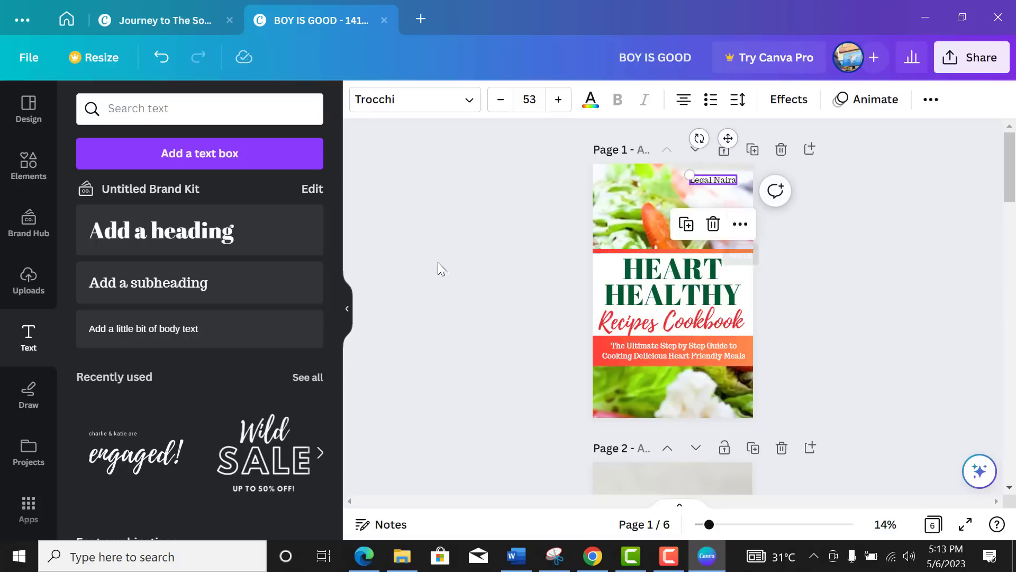
# Step: Colour the author's name with the dark green swatch
pyautogui.click(590, 101)
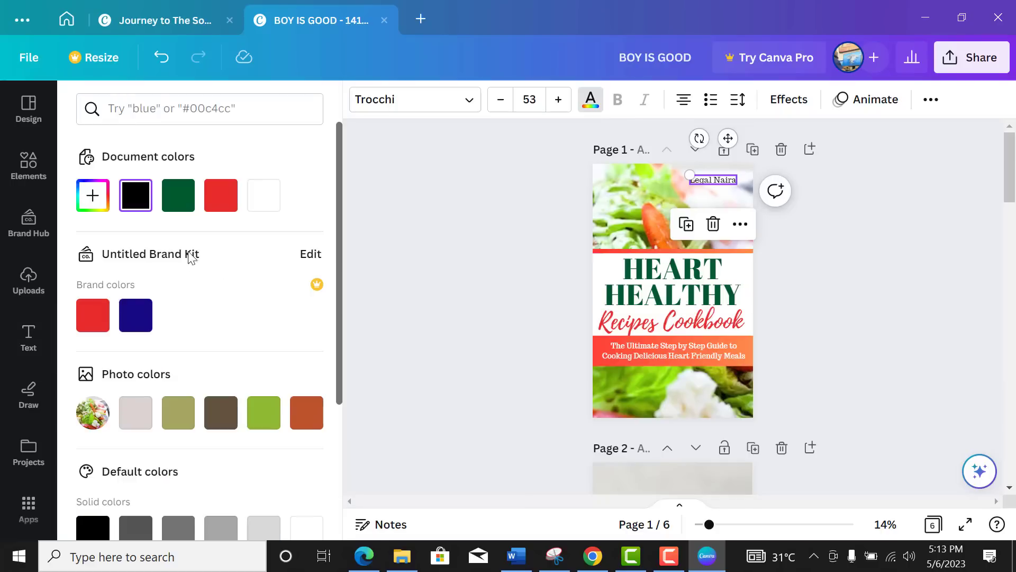
pyautogui.click(189, 205)
pyautogui.click(802, 271)
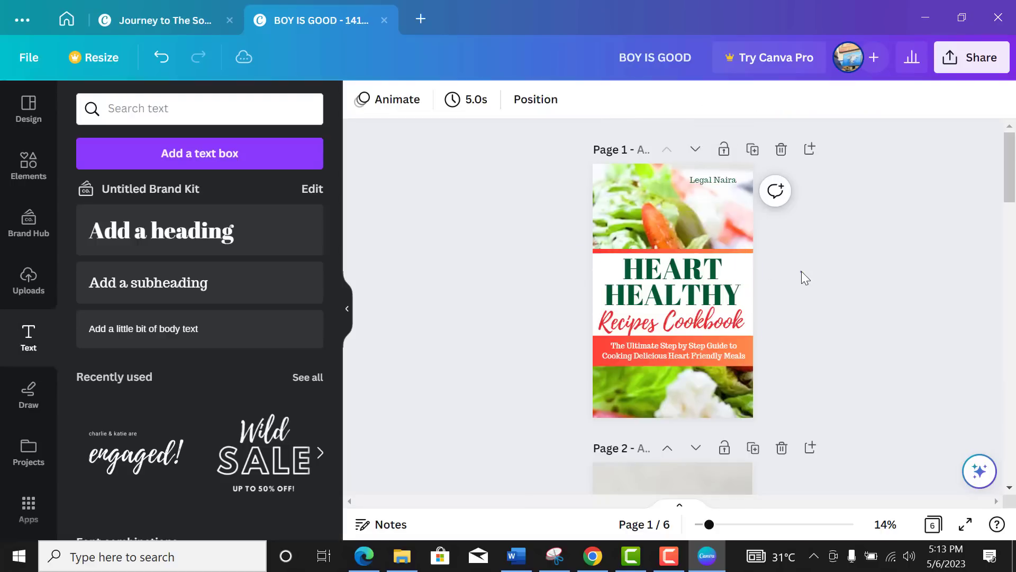